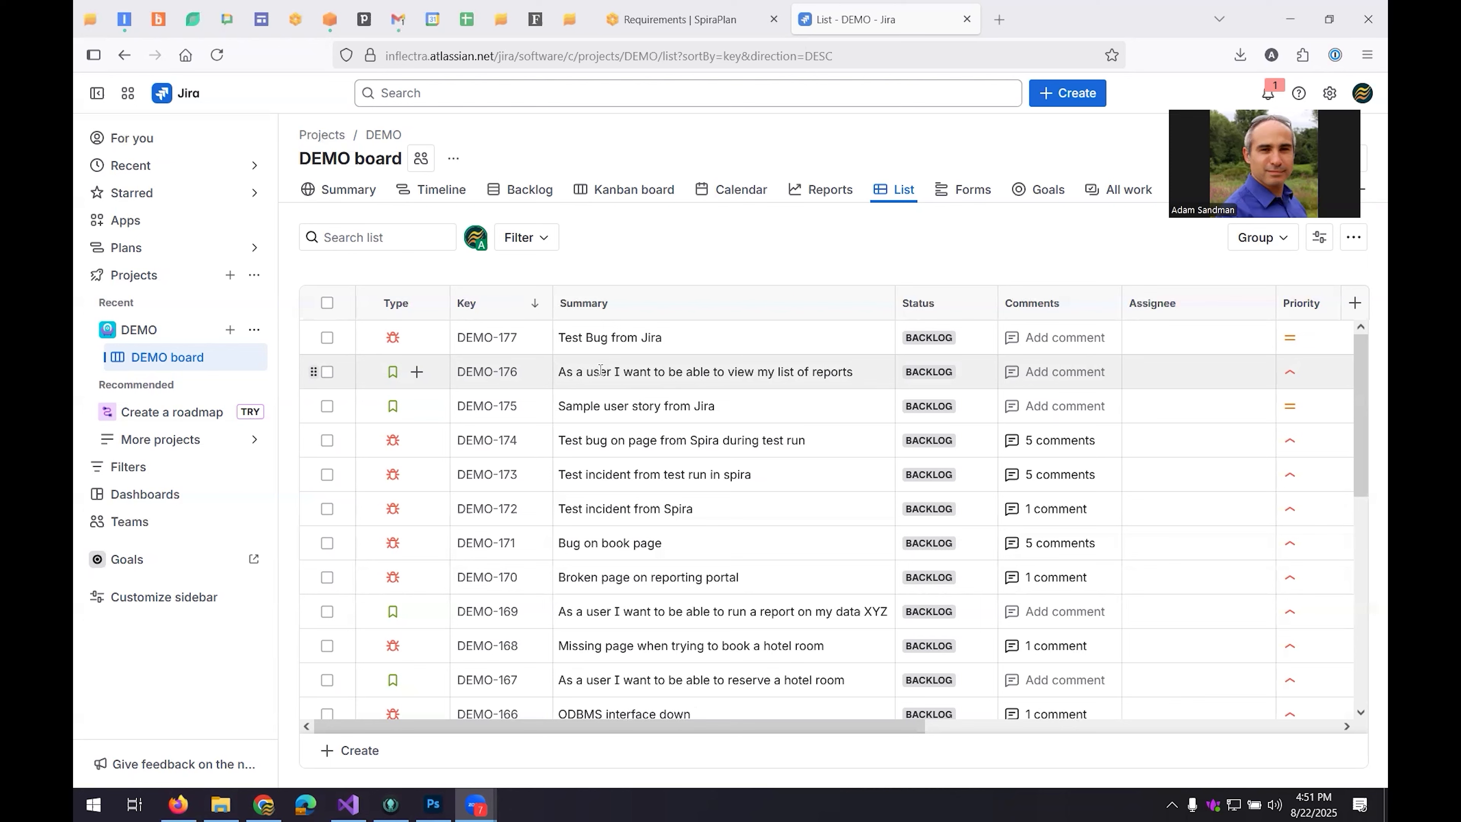
Start a new Story in the DEMO project with the summary "As a customer I want to be able to book a hotel room".
left_click(1065, 95)
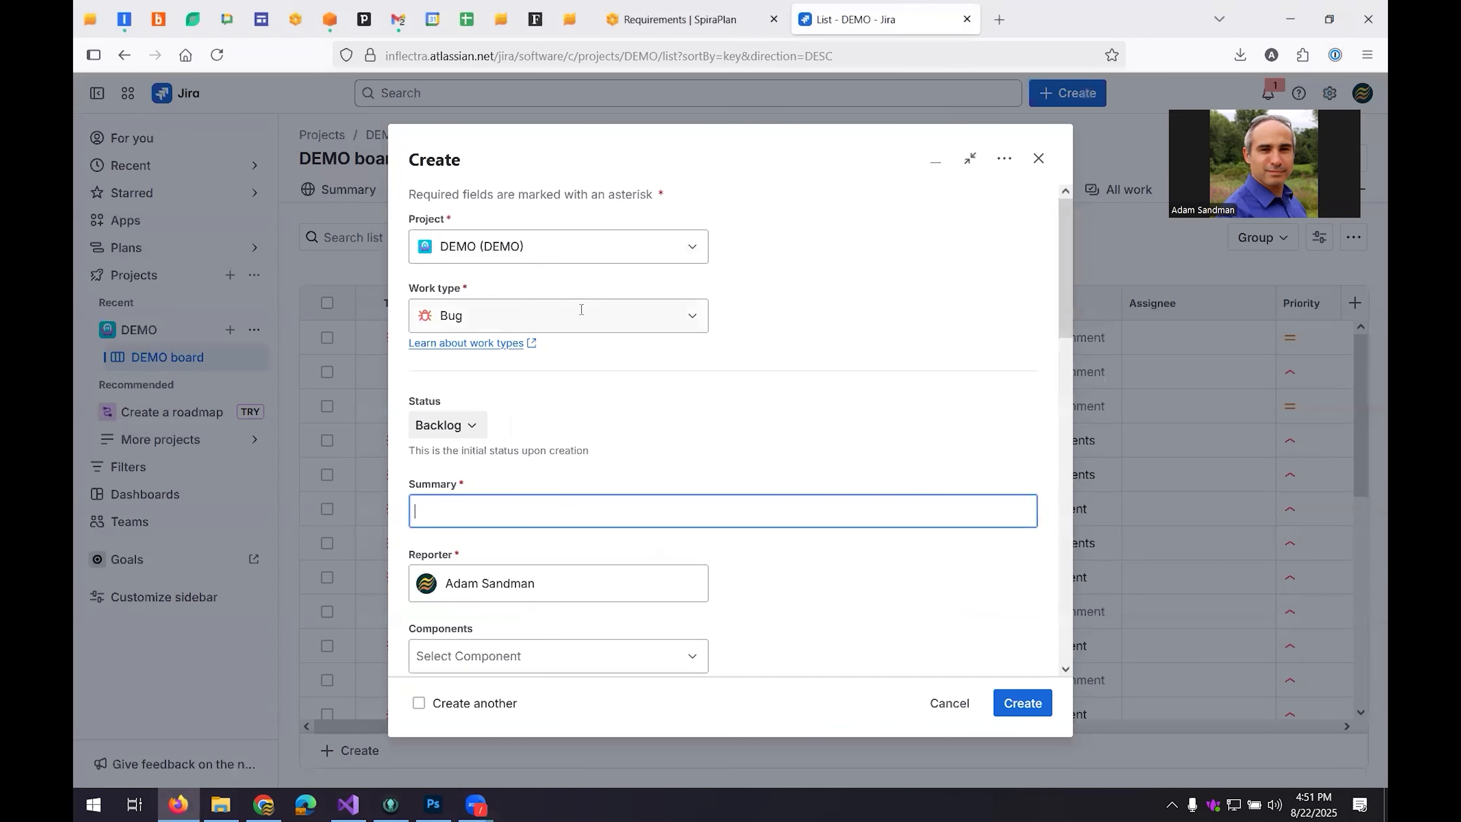
left_click(562, 321)
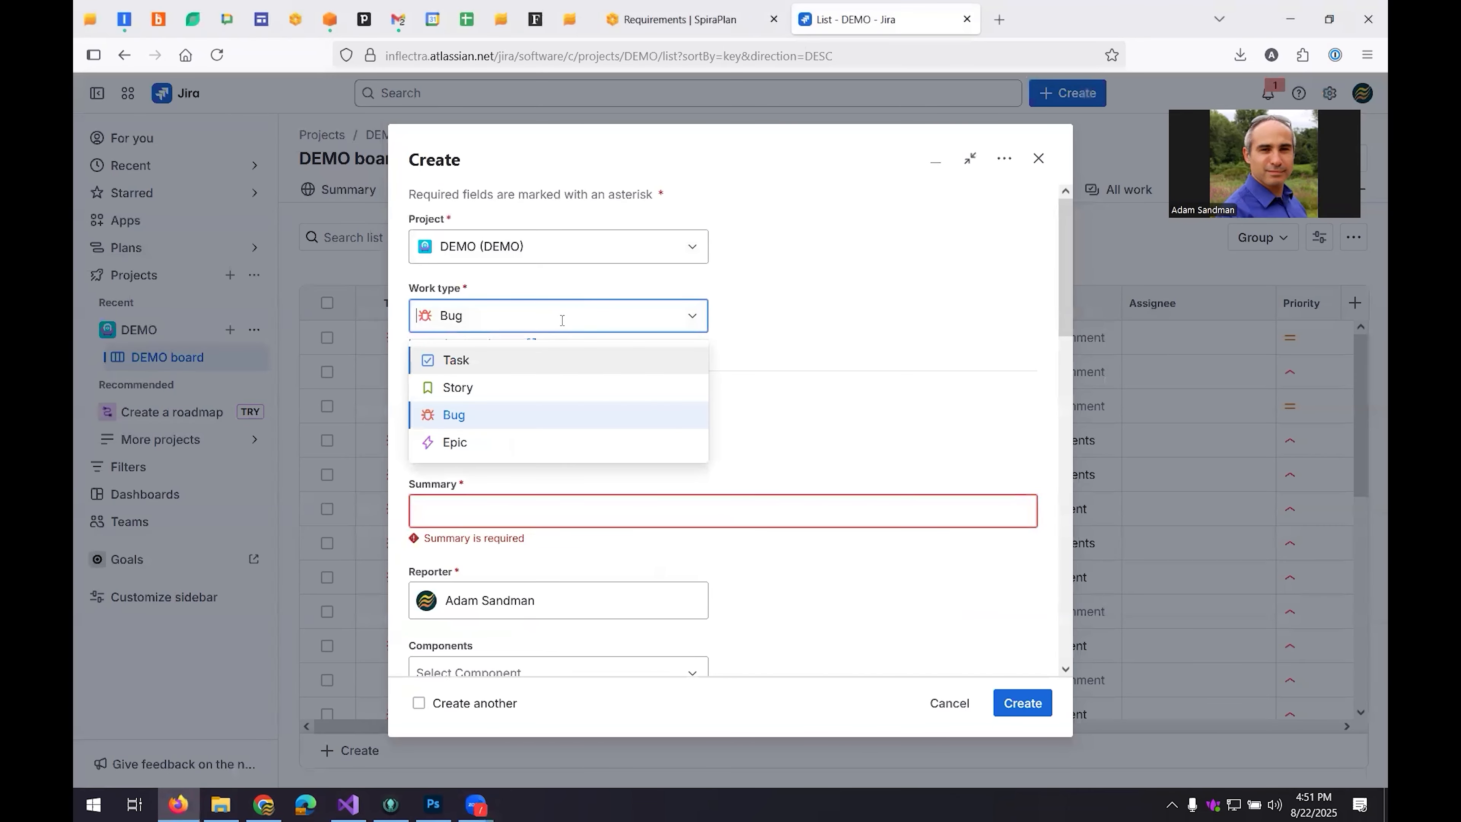
left_click(483, 388)
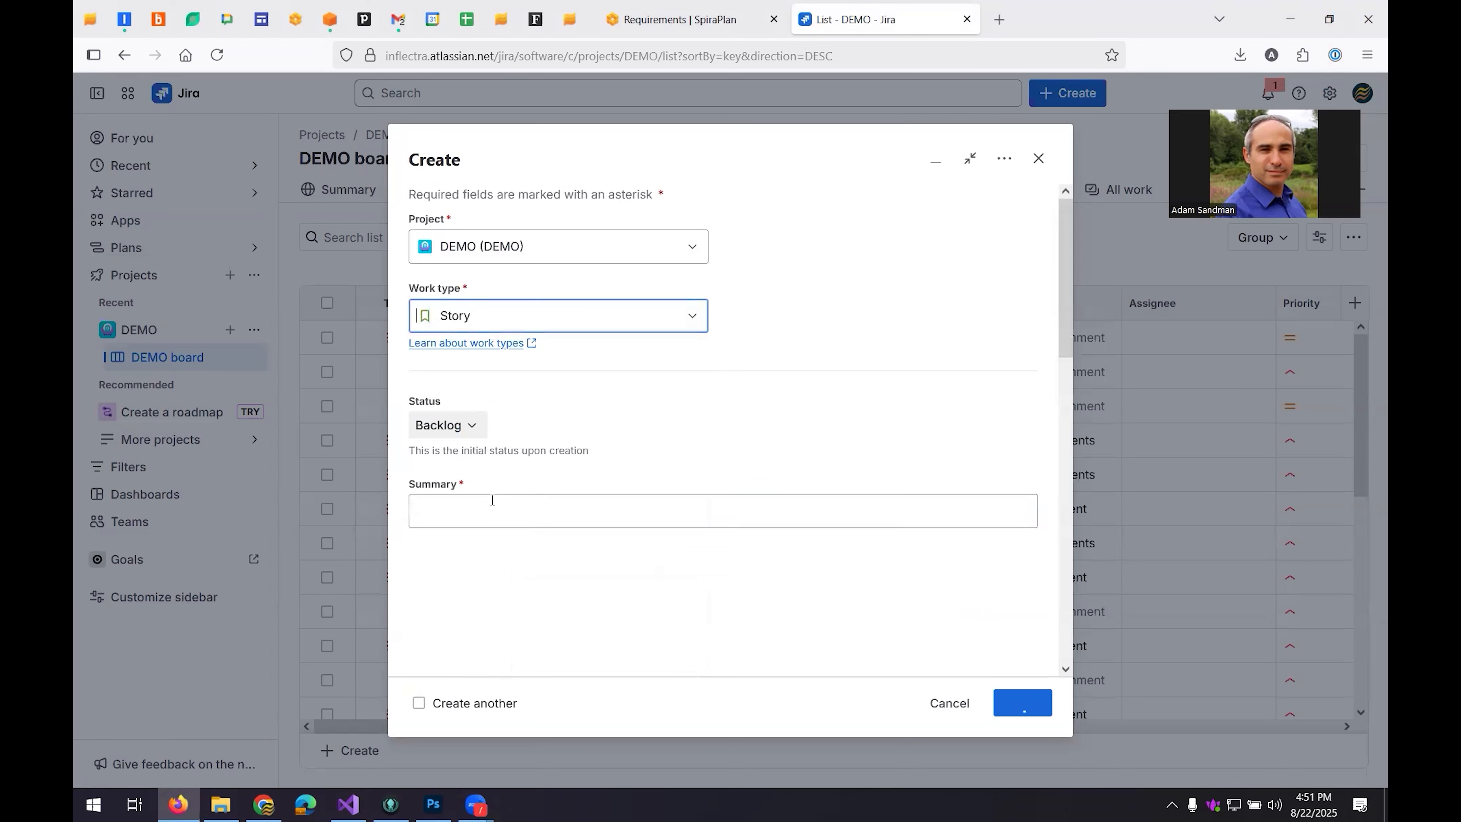
left_click(469, 506)
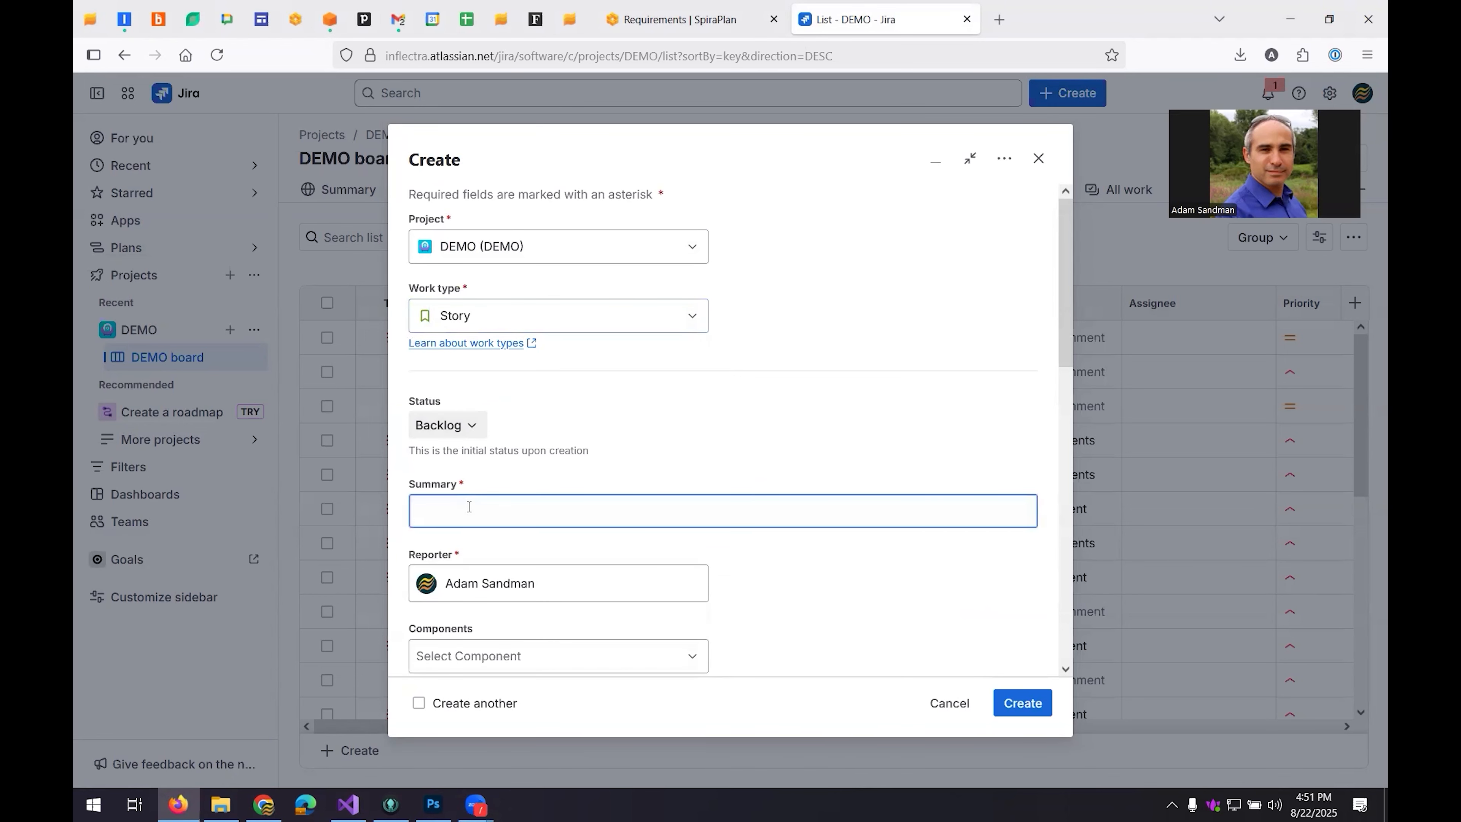
type("As a customer I want to be able to book a hotel room")
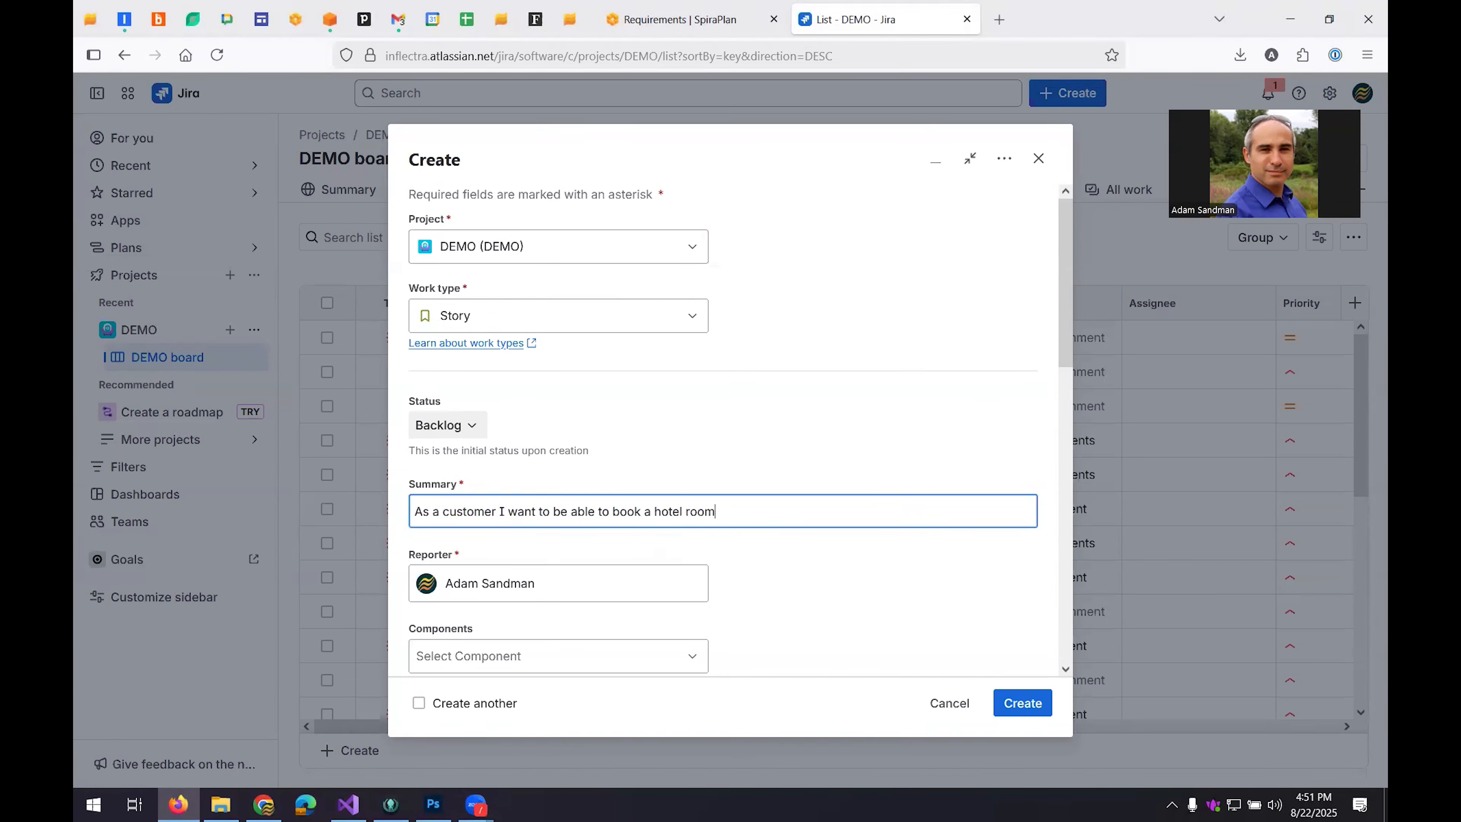
Copy the new story's summary text into its description.
key("ctrl+a")
key("ctrl+c")
scroll(813, 453, "down", 2)
scroll(538, 546, "down", 1)
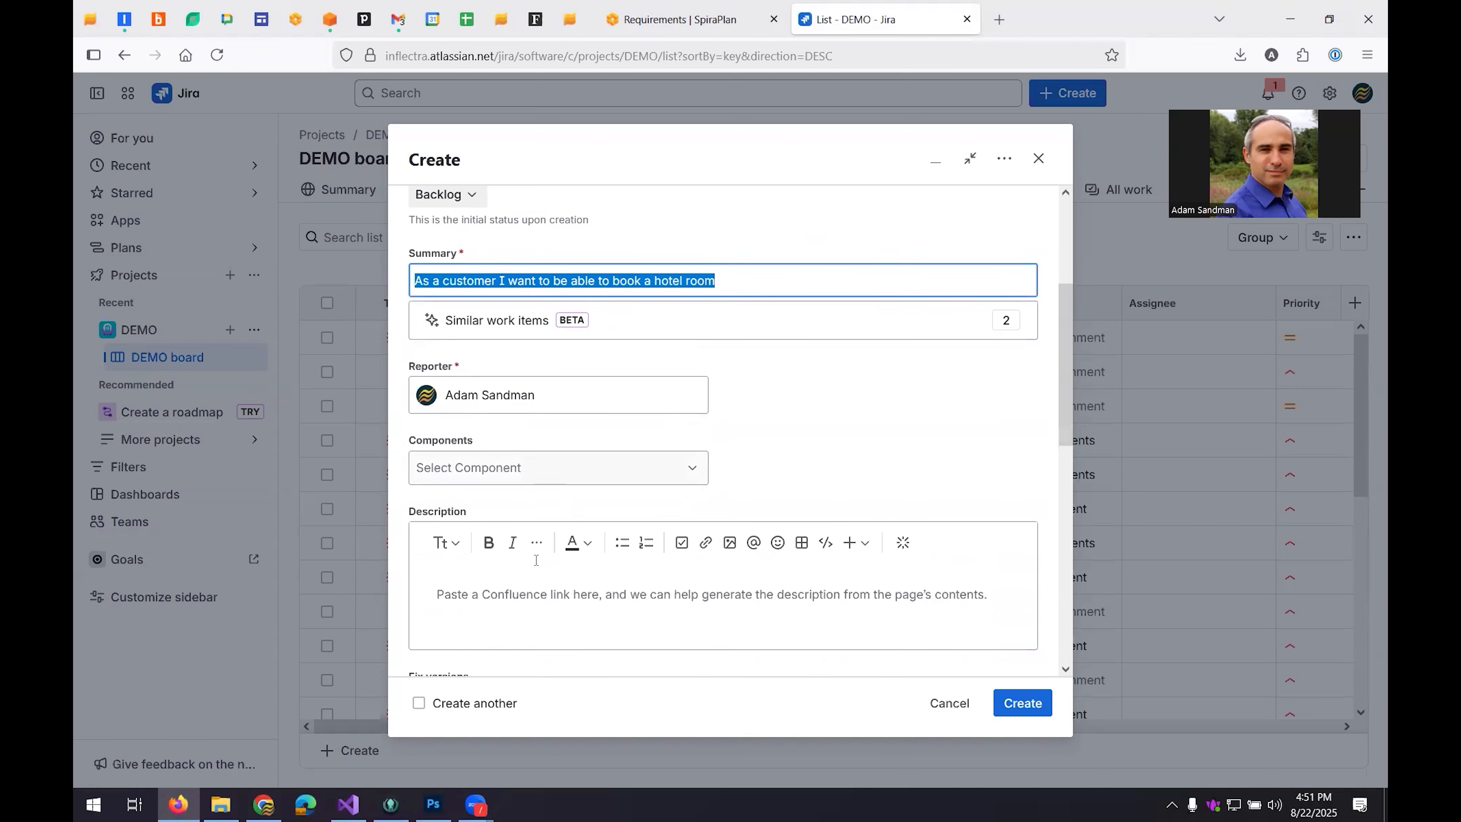
left_click(536, 571)
key("ctrl+v")
Assign Component 1 to the story and create the work item.
left_click(536, 451)
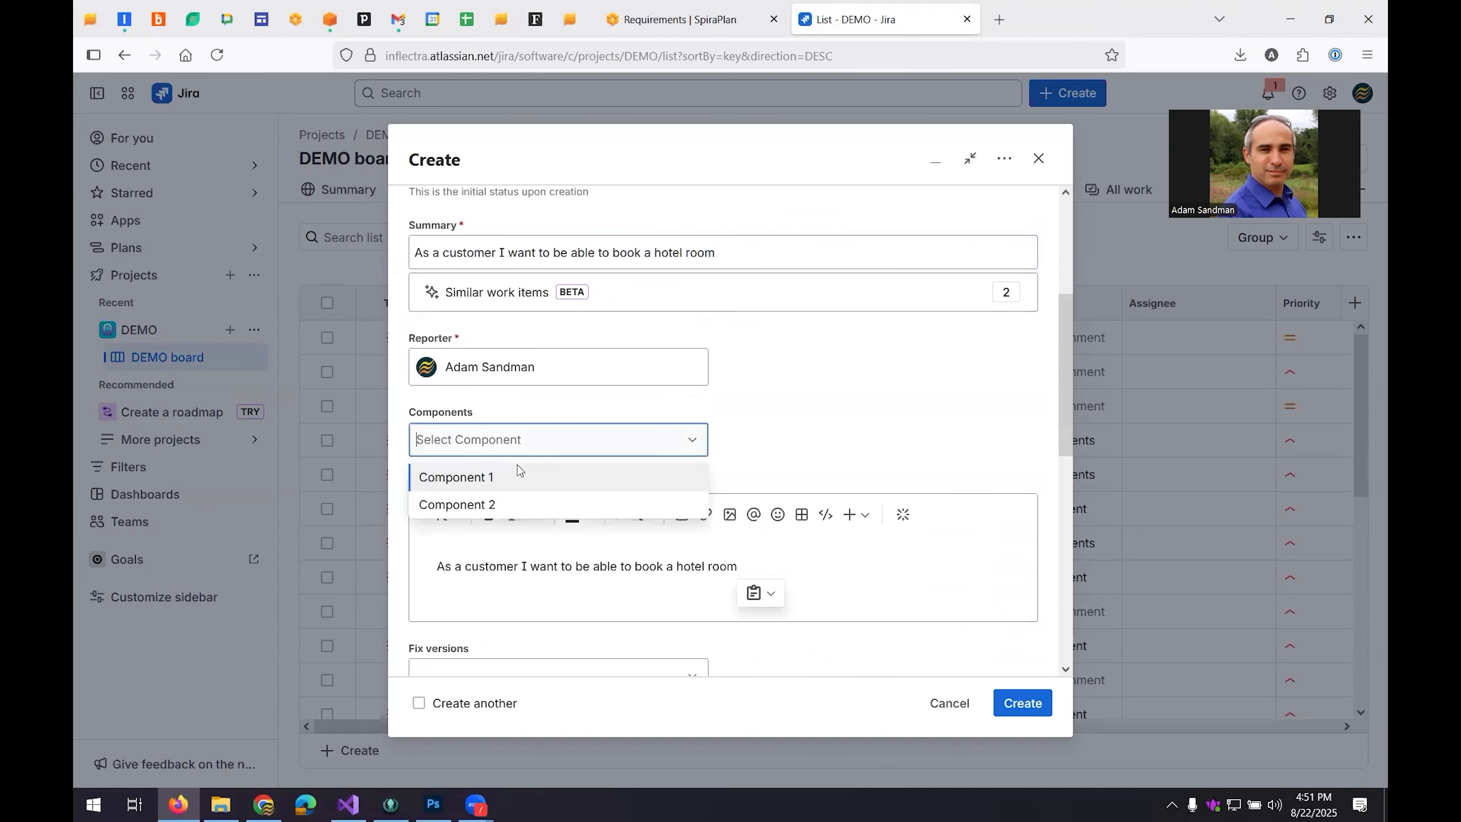
left_click(500, 477)
scroll(498, 484, "down", 3)
scroll(518, 483, "up", 6)
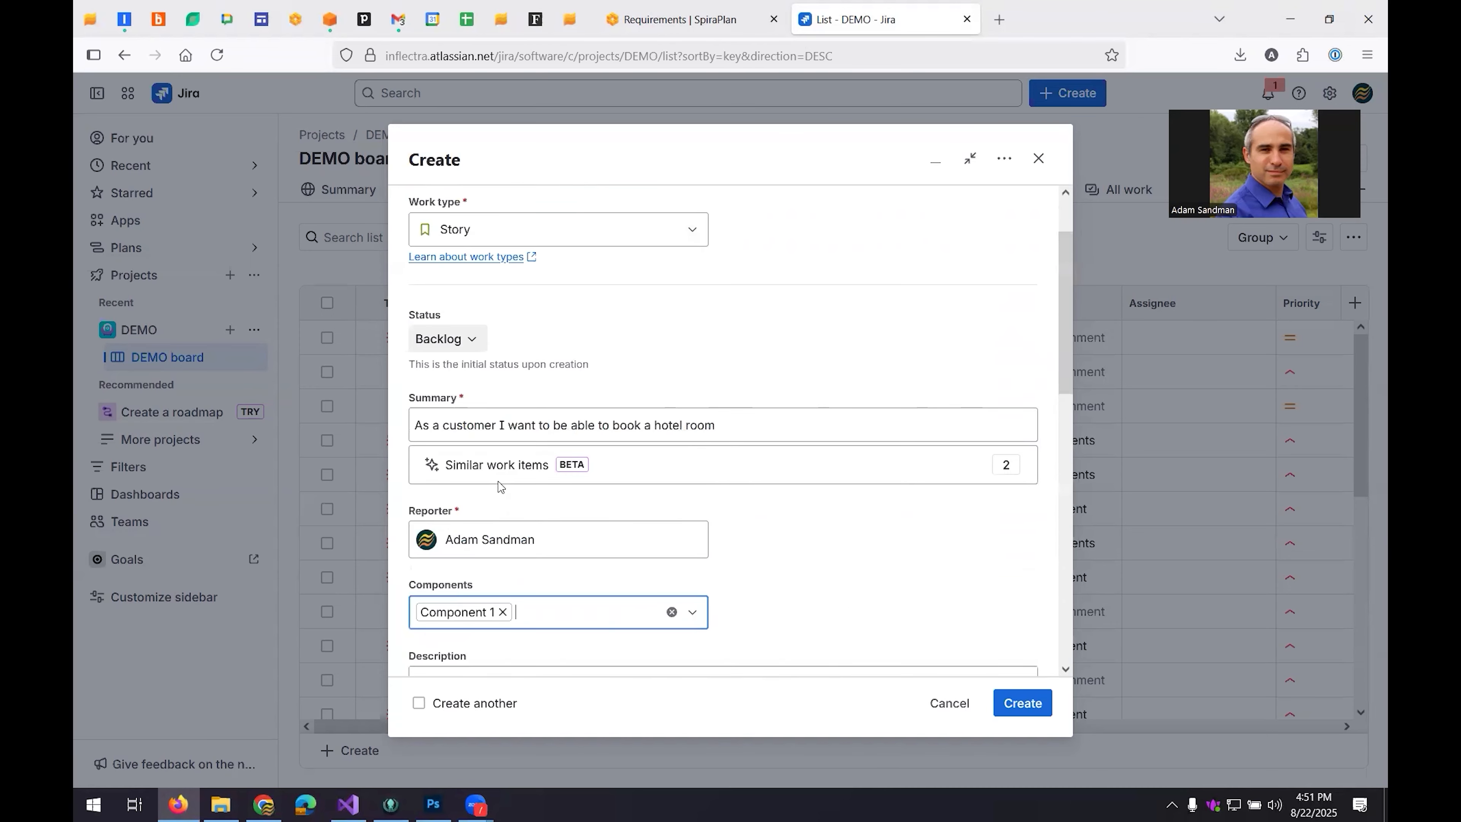
scroll(620, 598, "down", 7)
scroll(623, 630, "down", 4)
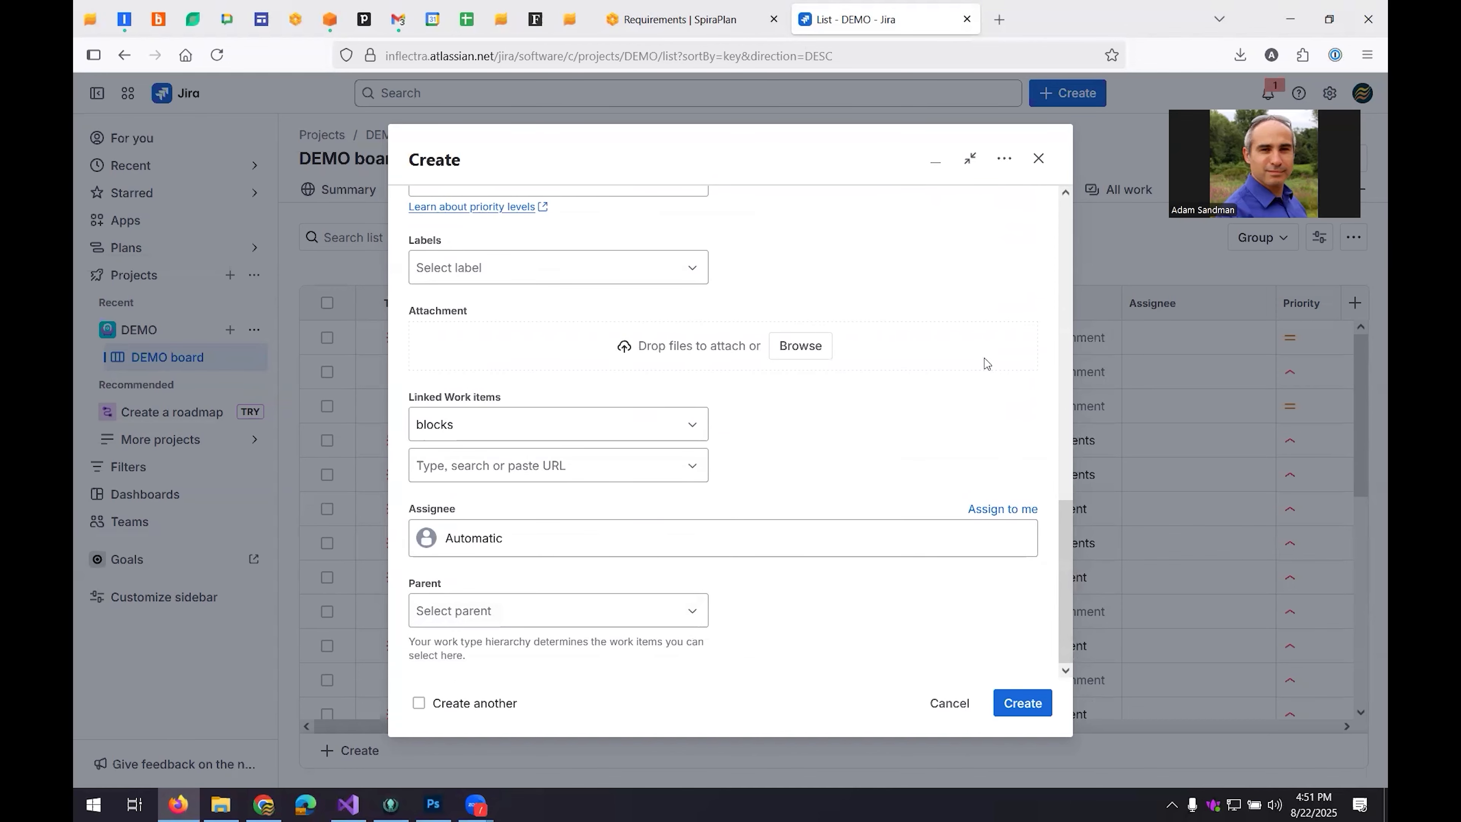
left_click(1030, 706)
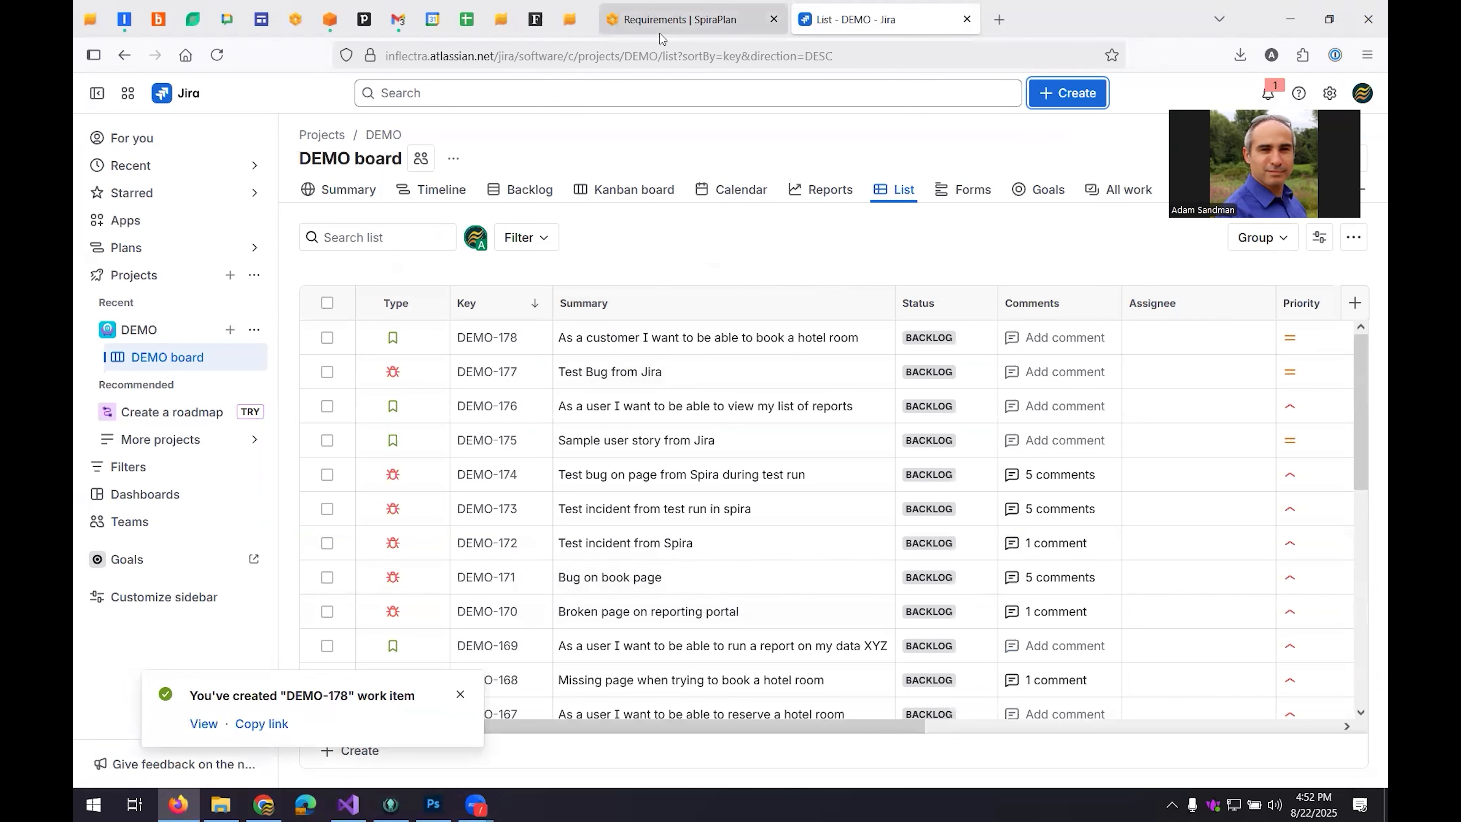
Switch to SpiraPlan, refresh the requirements list, and open the hotel room booking story under Business Requirements.
left_click(639, 29)
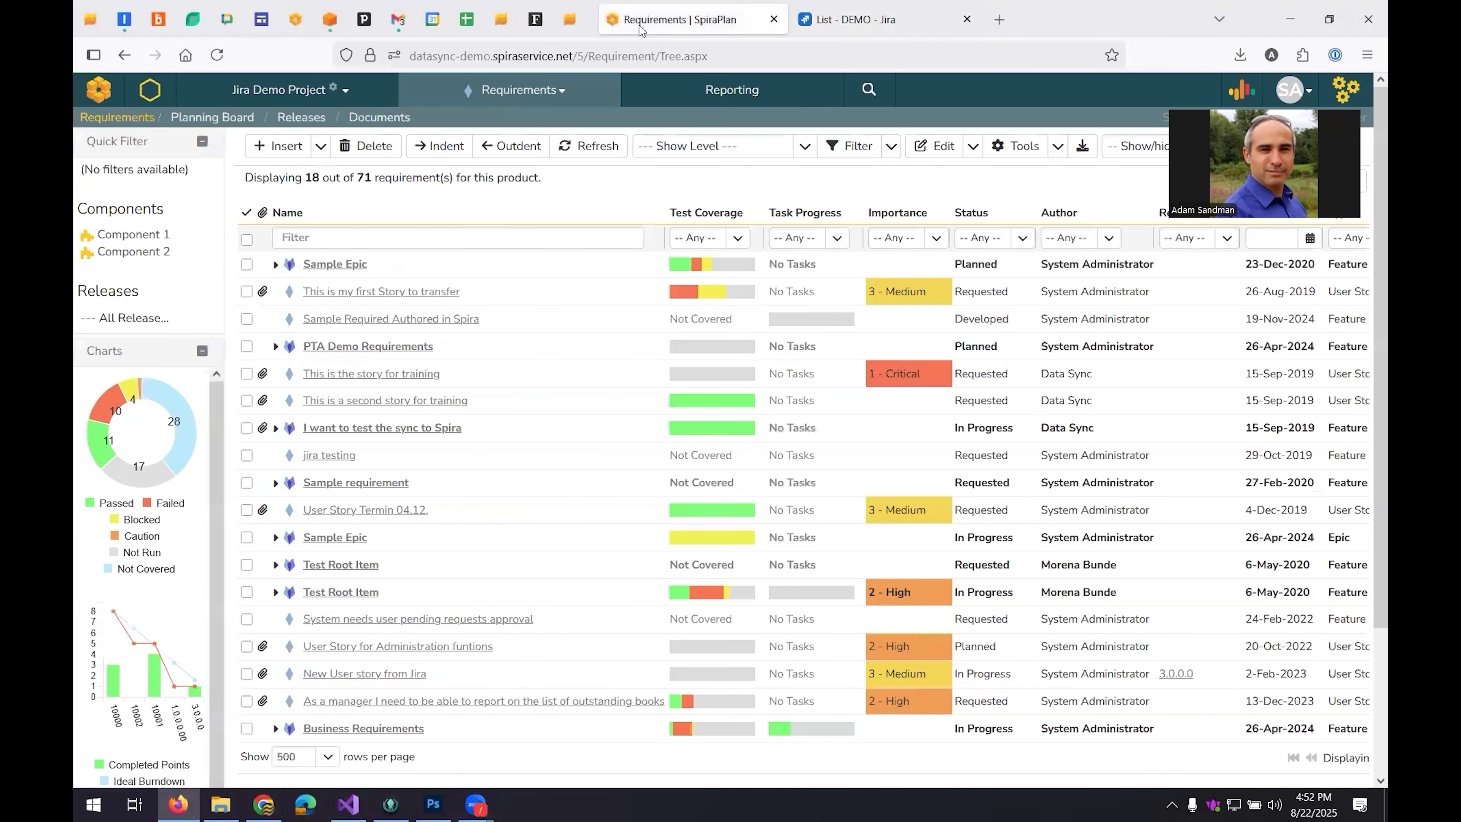
mouse_move(677, 264)
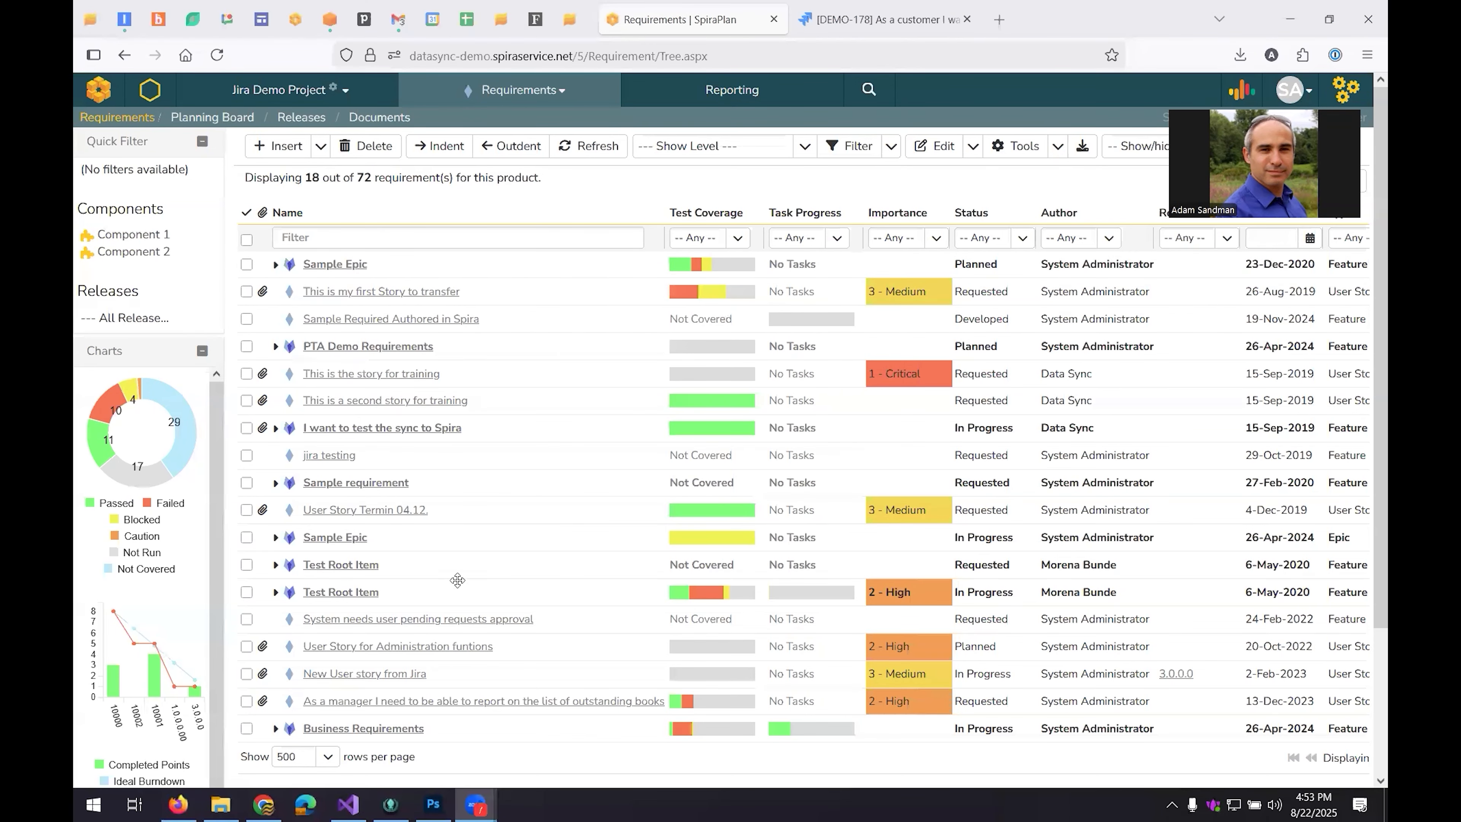
scroll(402, 645, "down", 3)
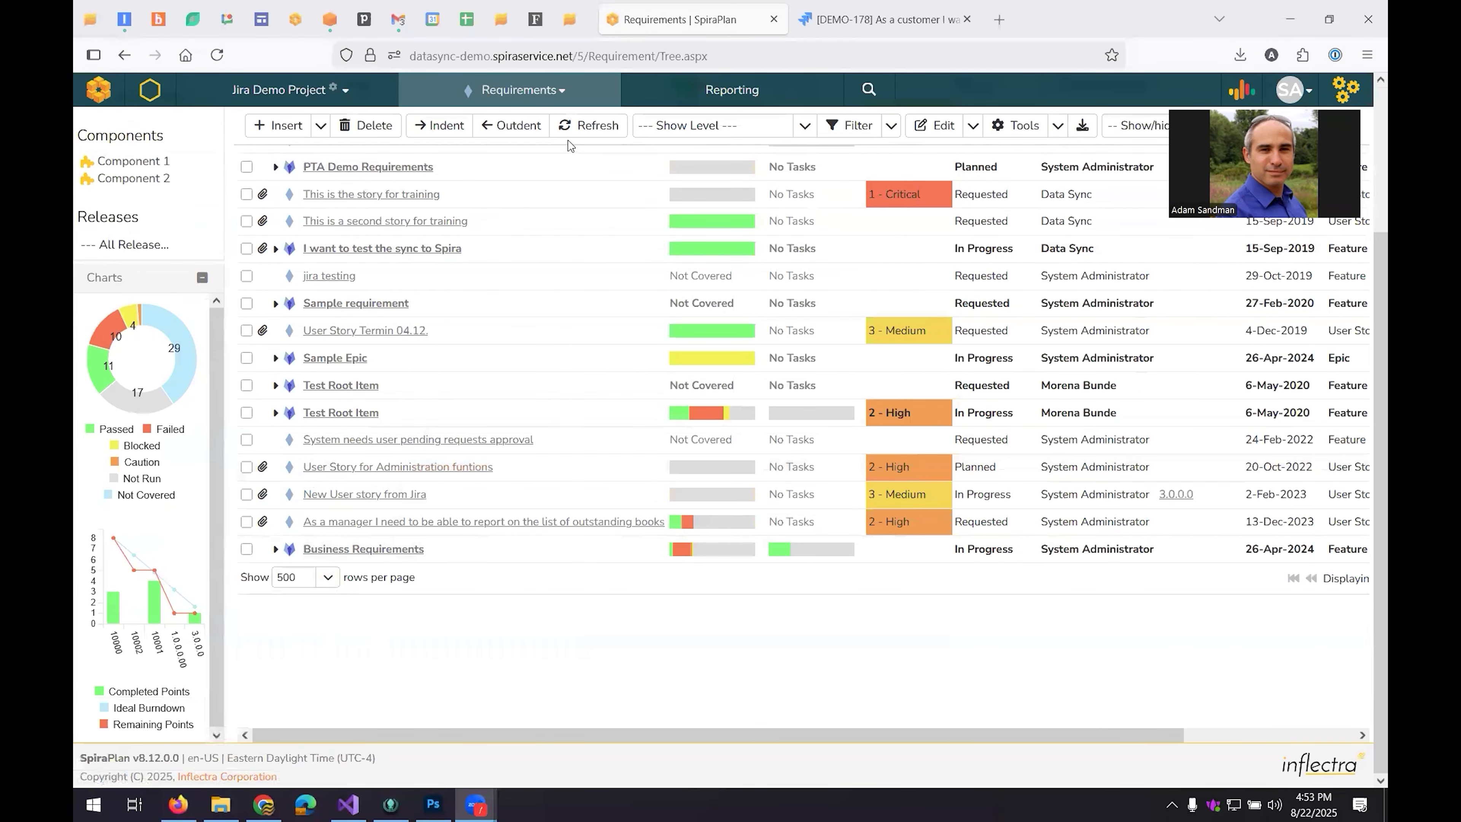
left_click(571, 131)
left_click(276, 550)
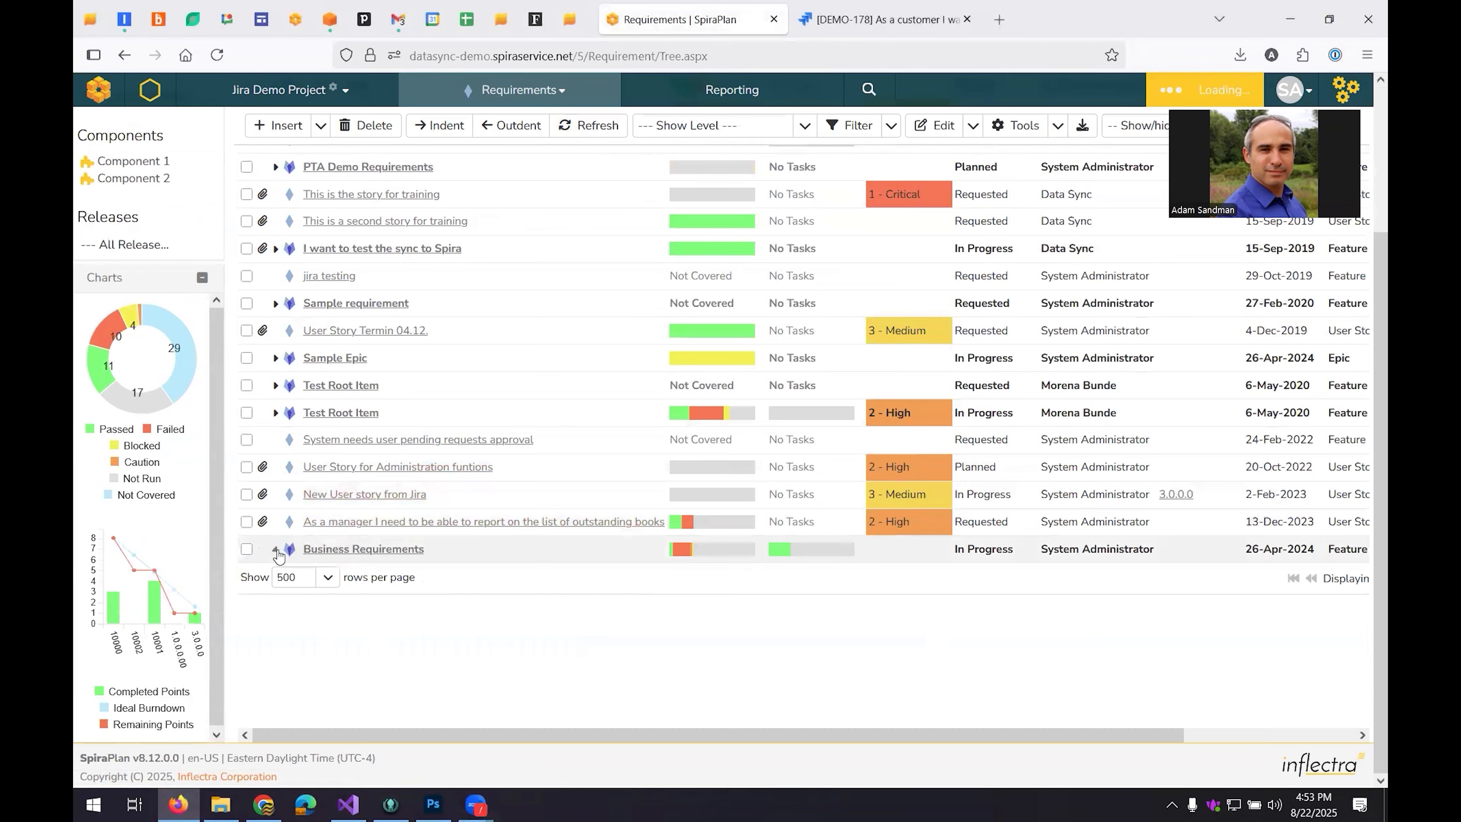
scroll(278, 553, "down", 4)
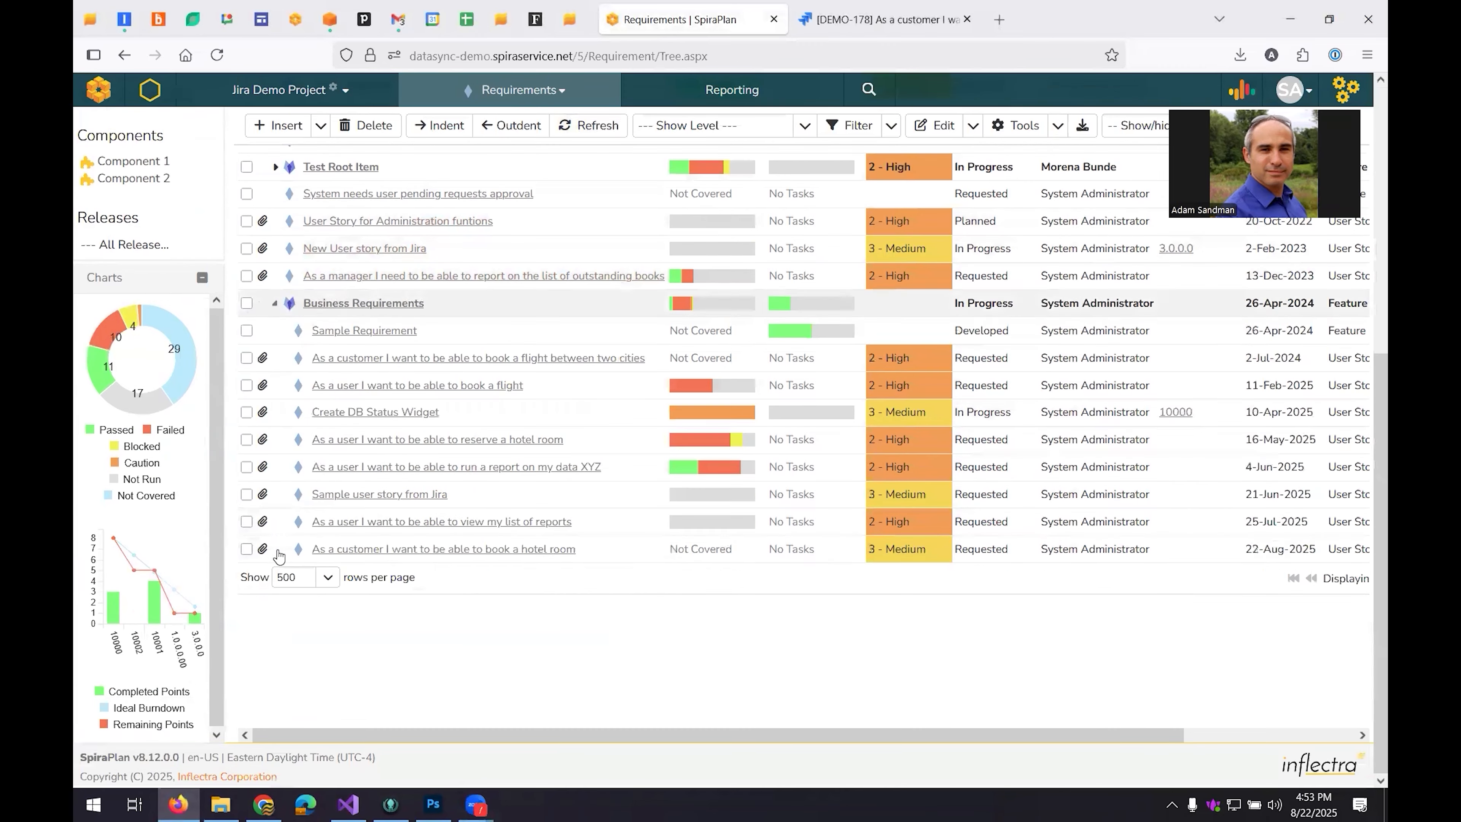
left_click(485, 550)
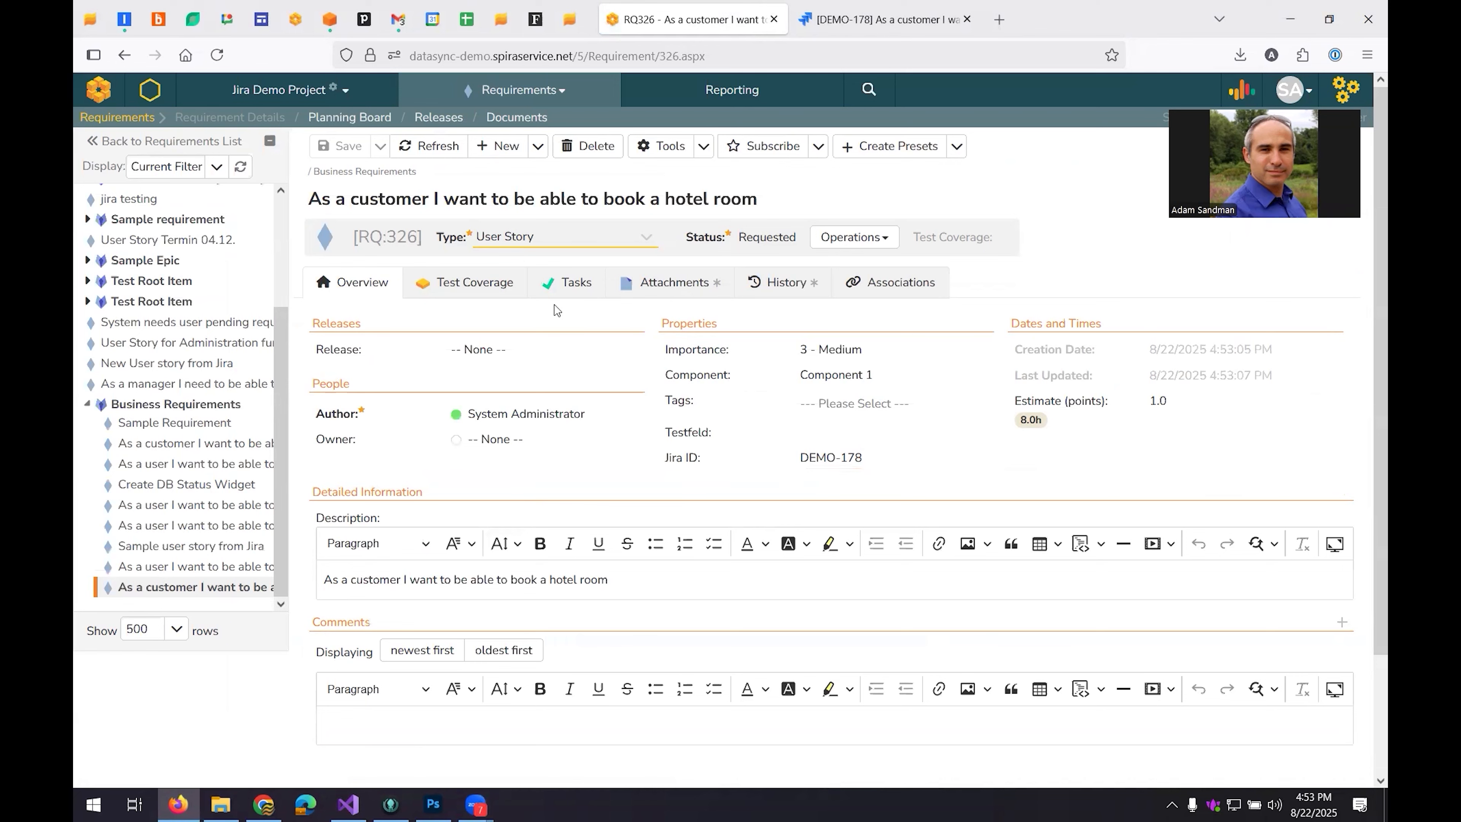
Check the requirement's attachments for the Jira link and story DEMO-178 in Jira for its web link, returning to SpiraPlan.
left_click(669, 294)
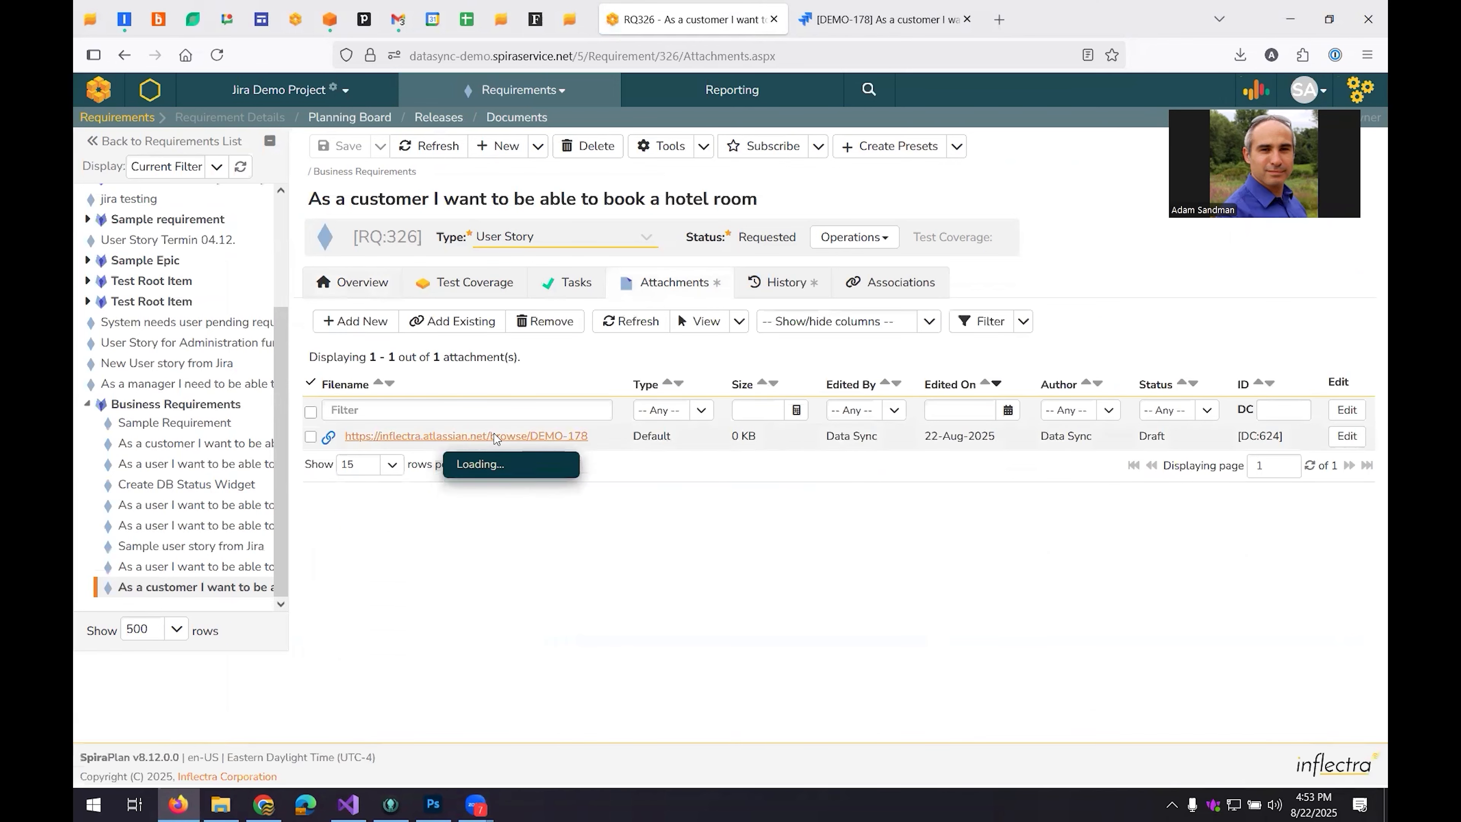
left_click(856, 28)
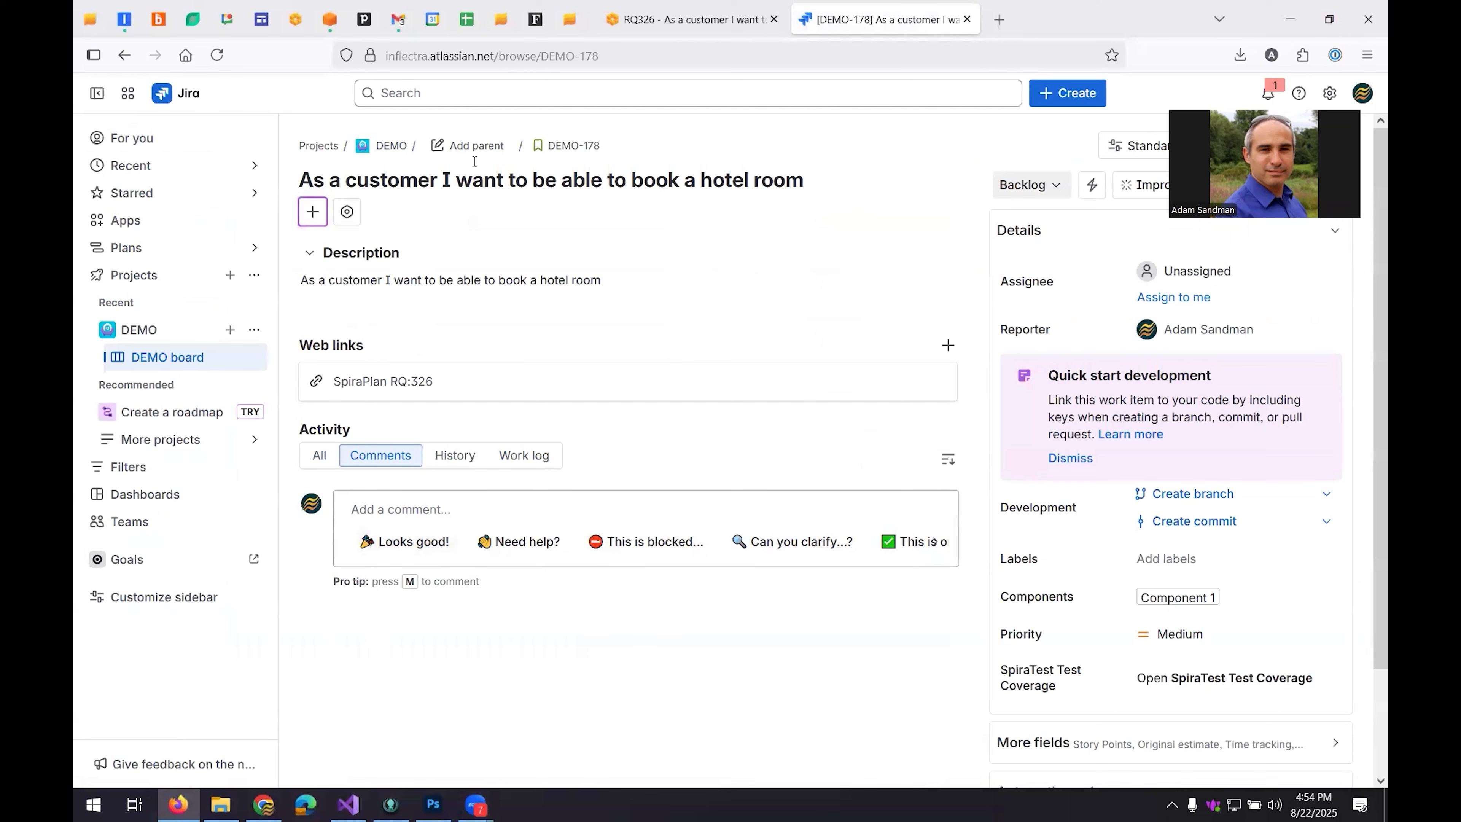
left_click(657, 25)
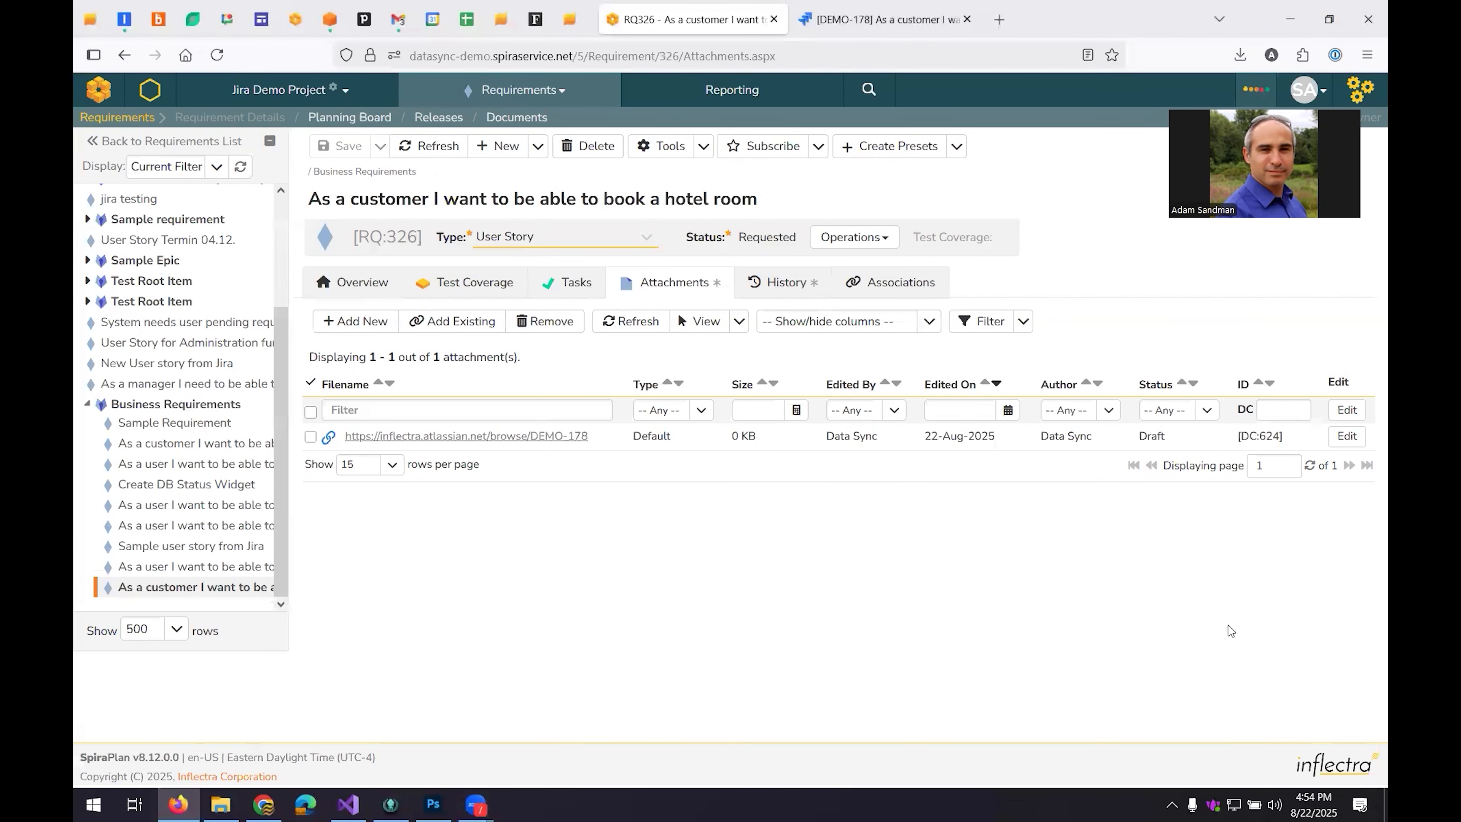
Have Inflectra.ai analyze the requirement's writing quality using EARS and create a task from its improvement suggestions.
left_click(1258, 95)
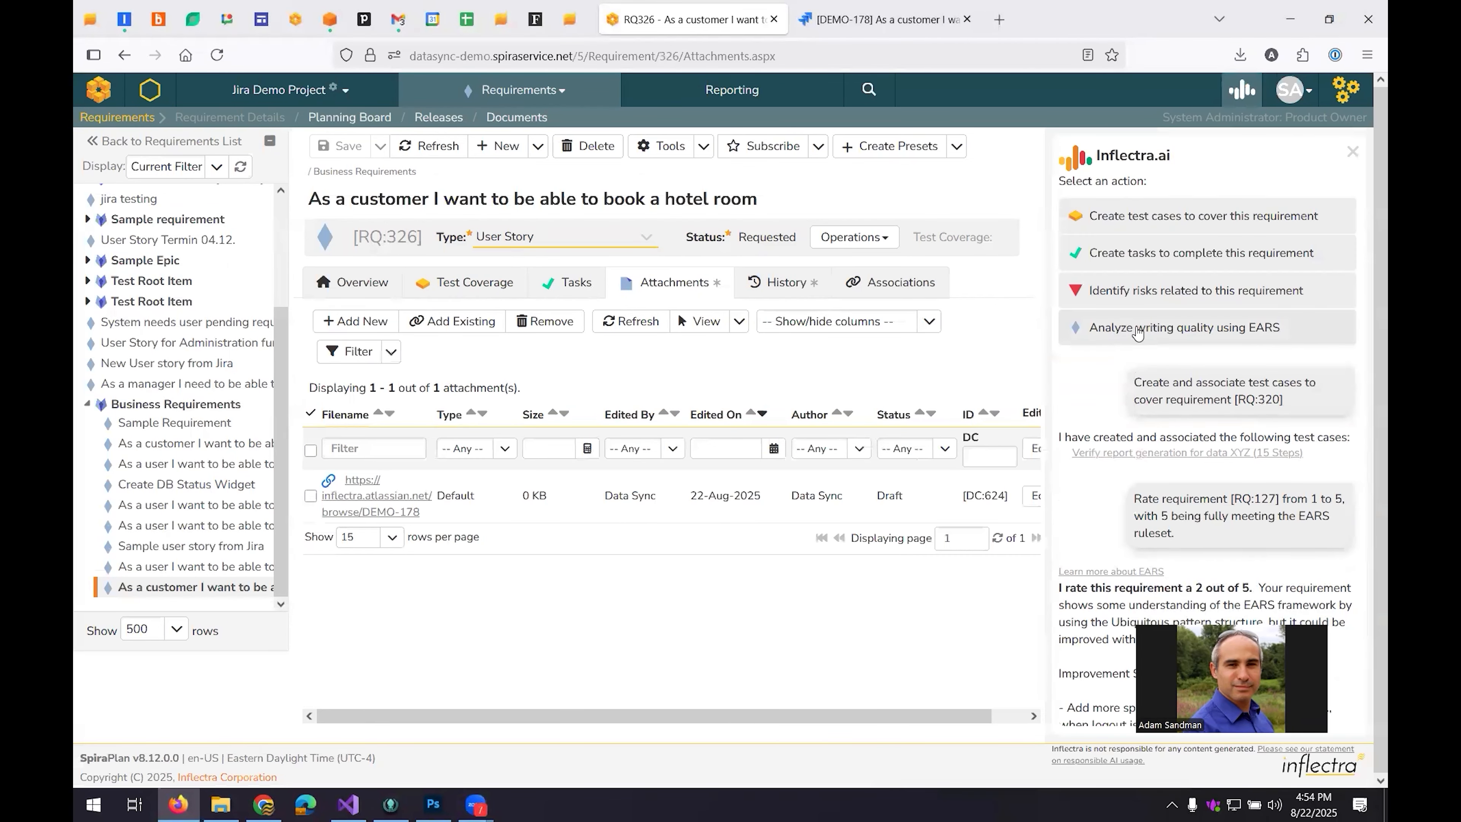
left_click(1175, 330)
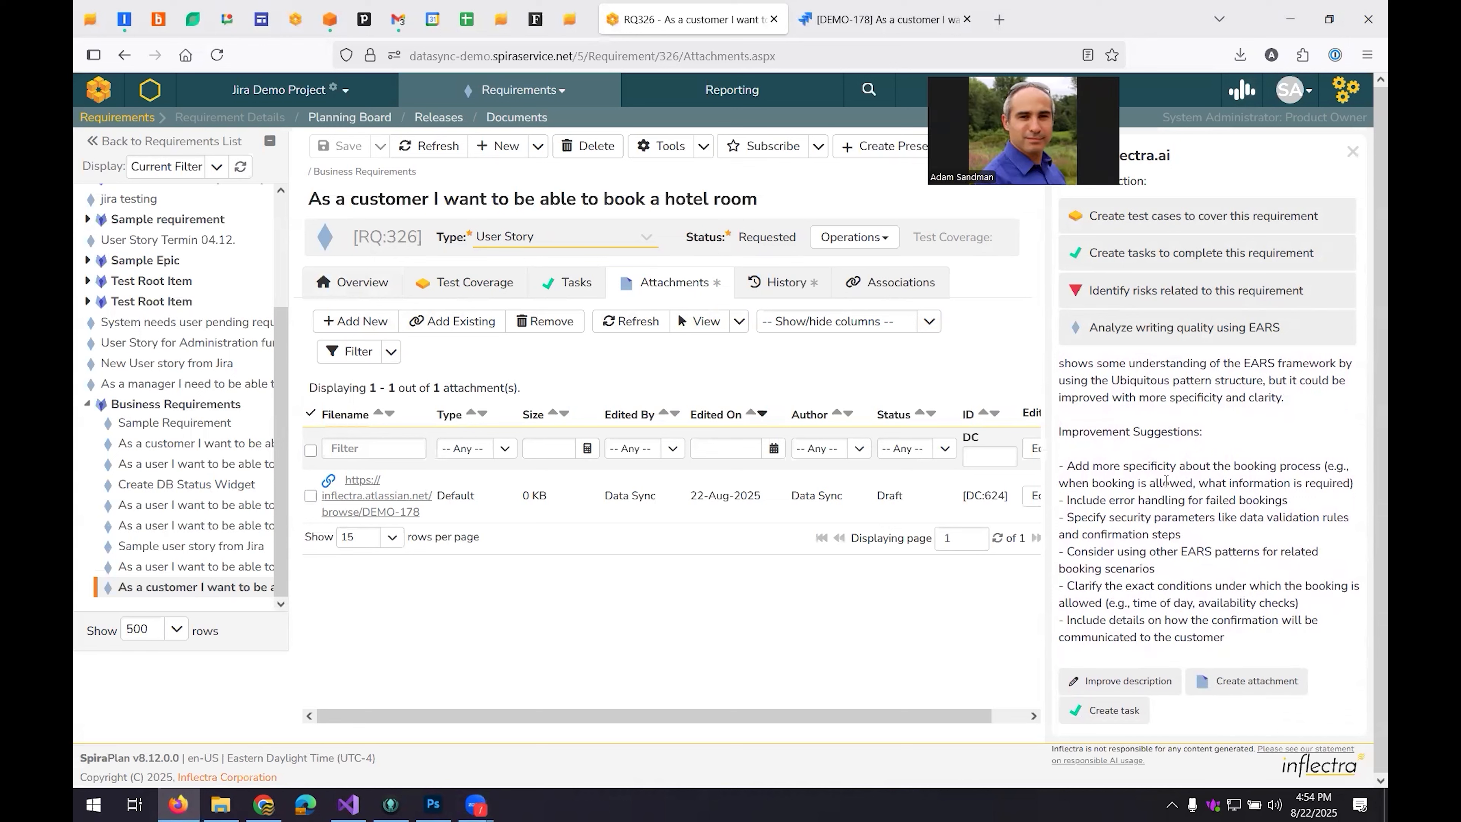
scroll(1166, 482, "up", 5)
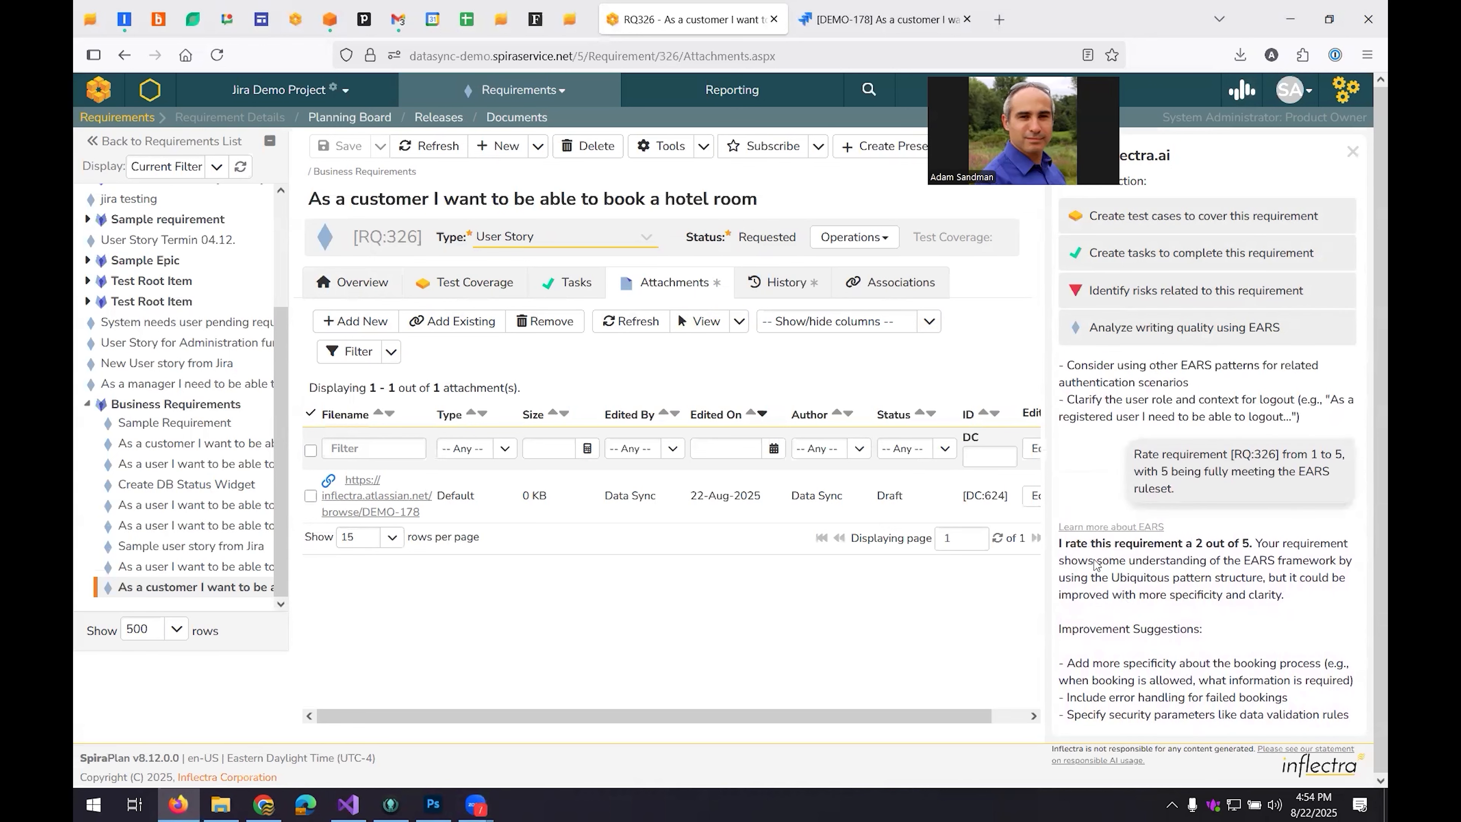
scroll(1094, 564, "down", 4)
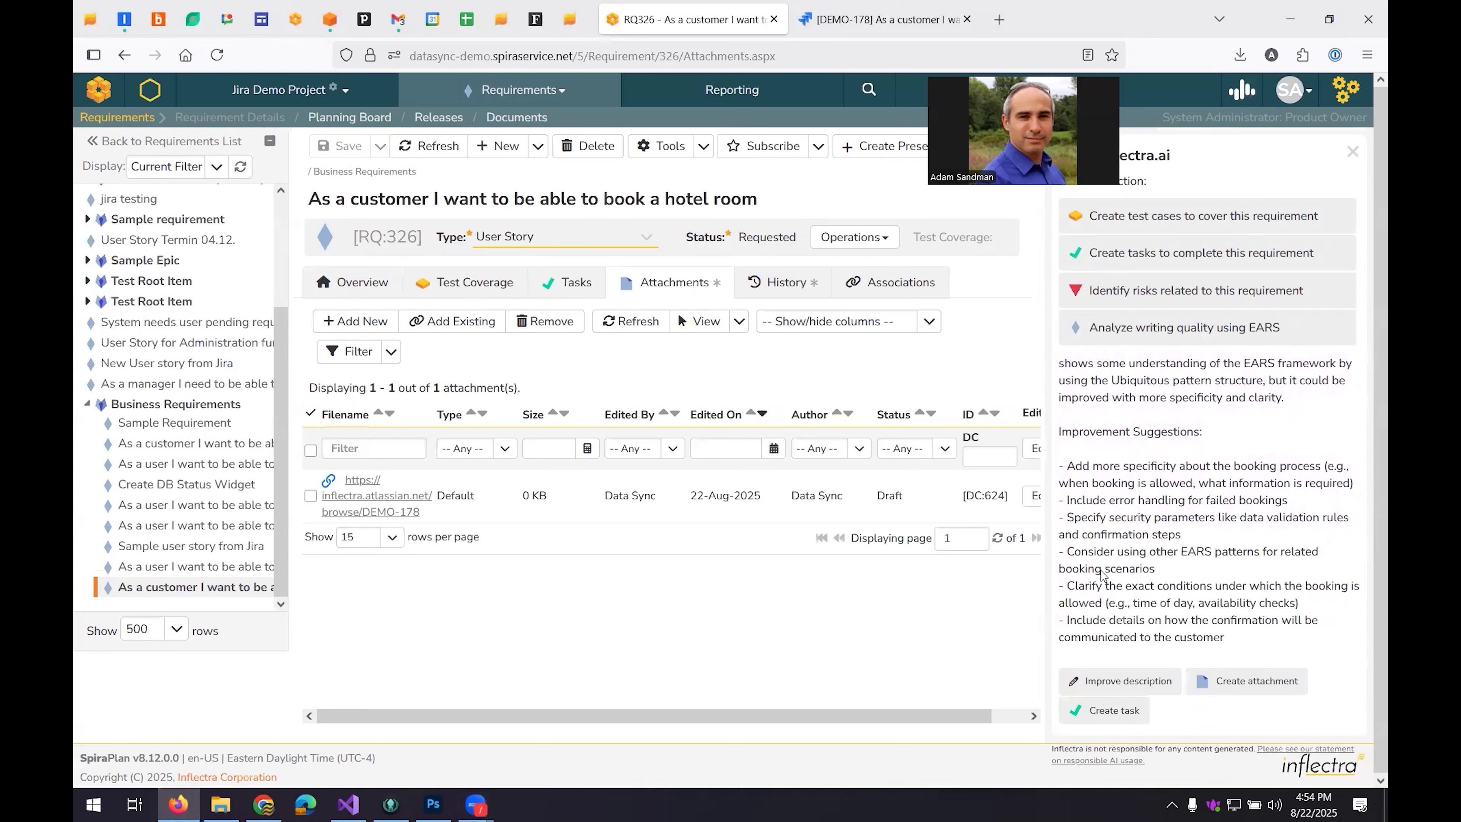
left_click(1125, 715)
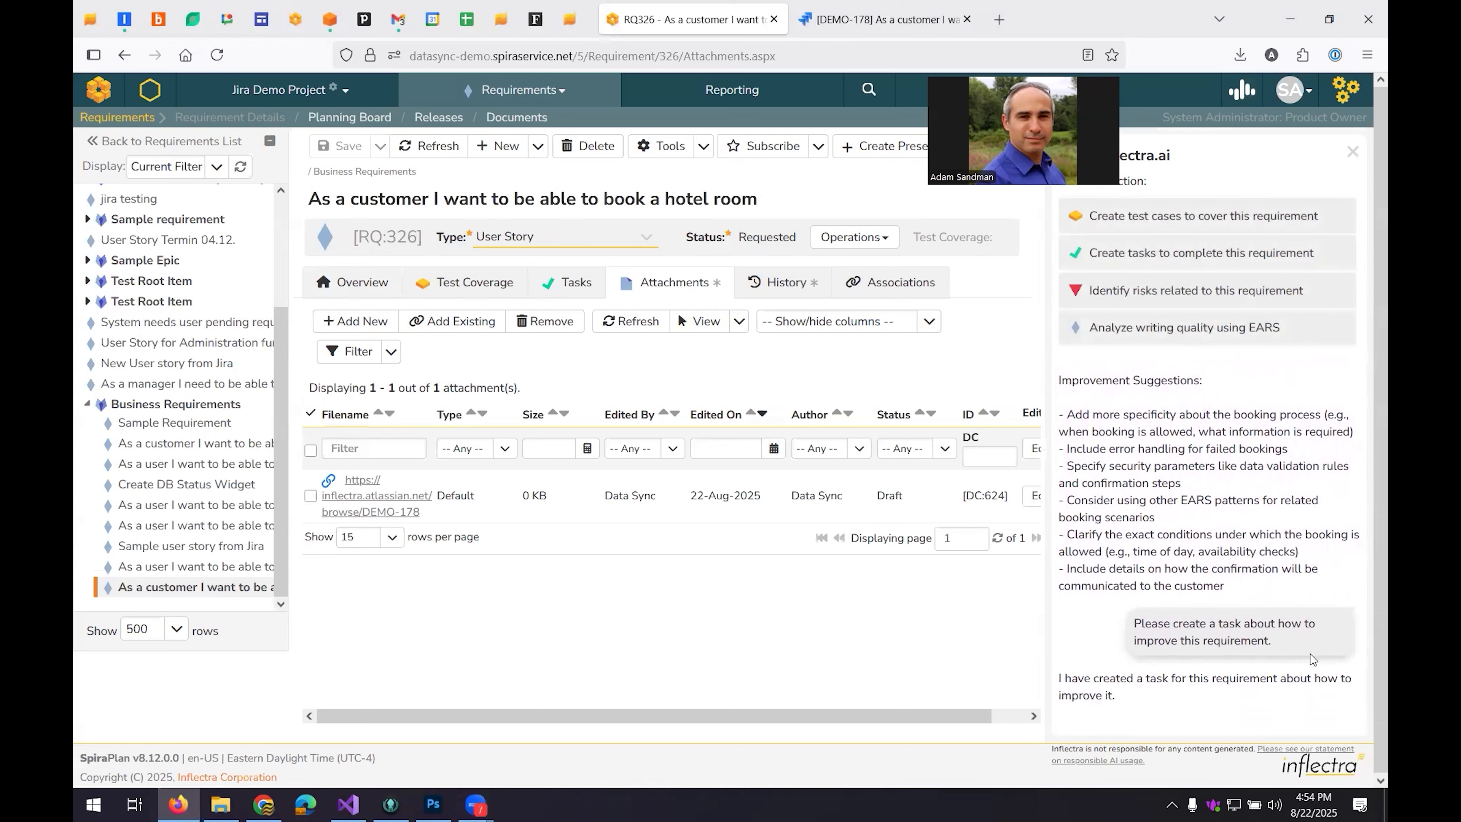
Open the AI-generated task from the requirement's task list and review its overview, description and Jira ID.
left_click(574, 285)
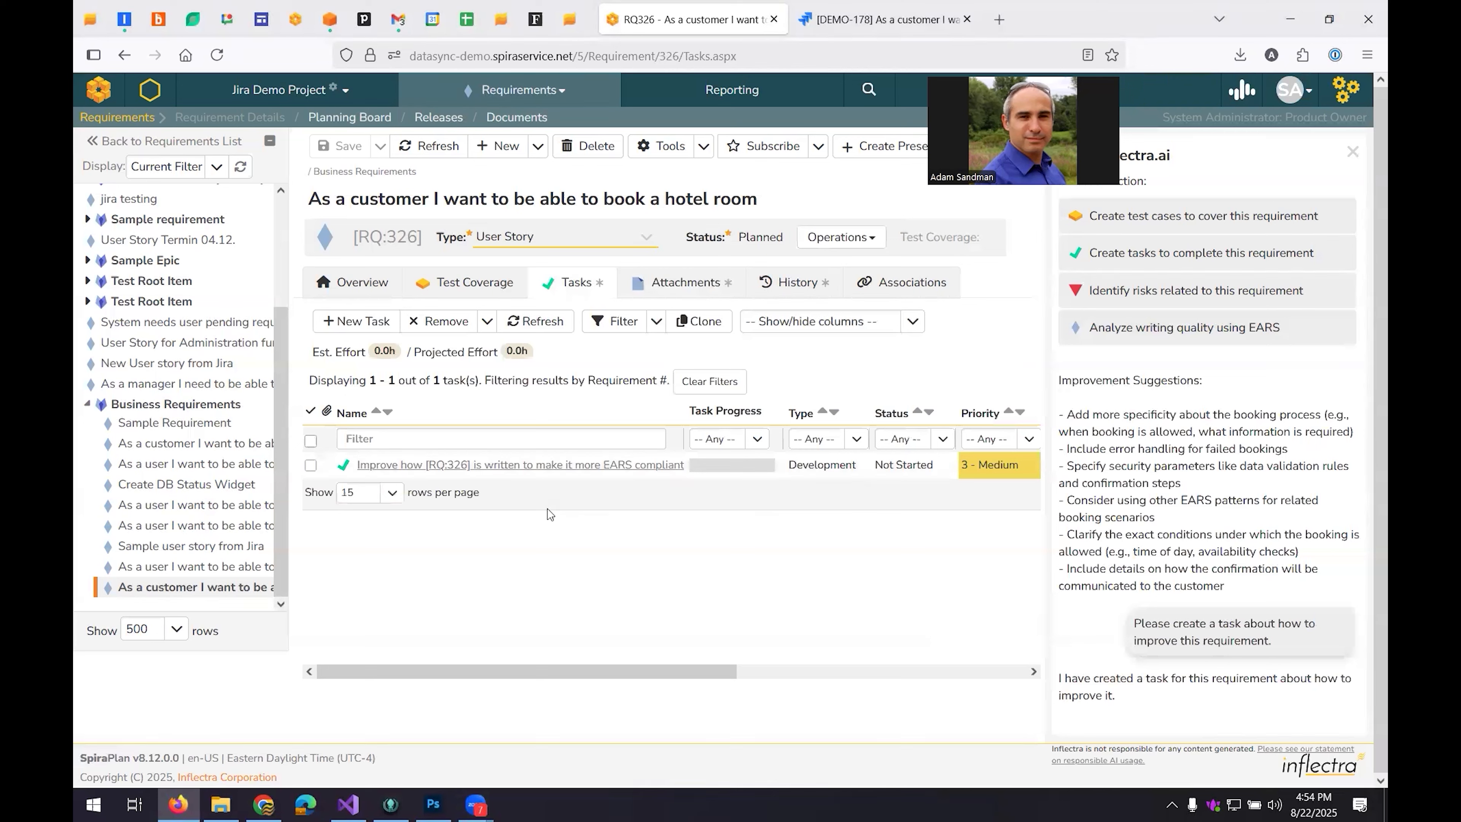
mouse_move(513, 471)
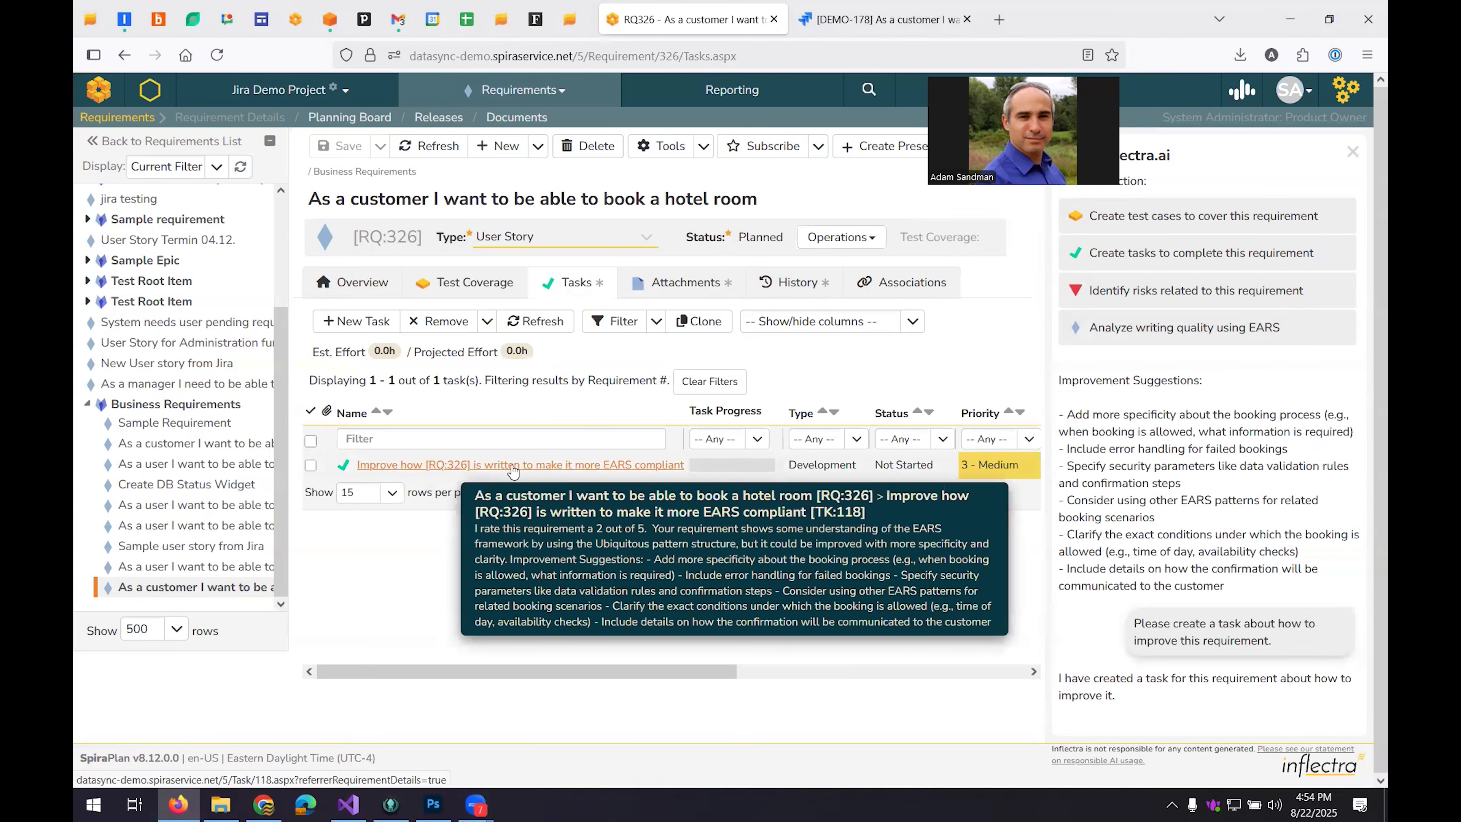
left_click(512, 470)
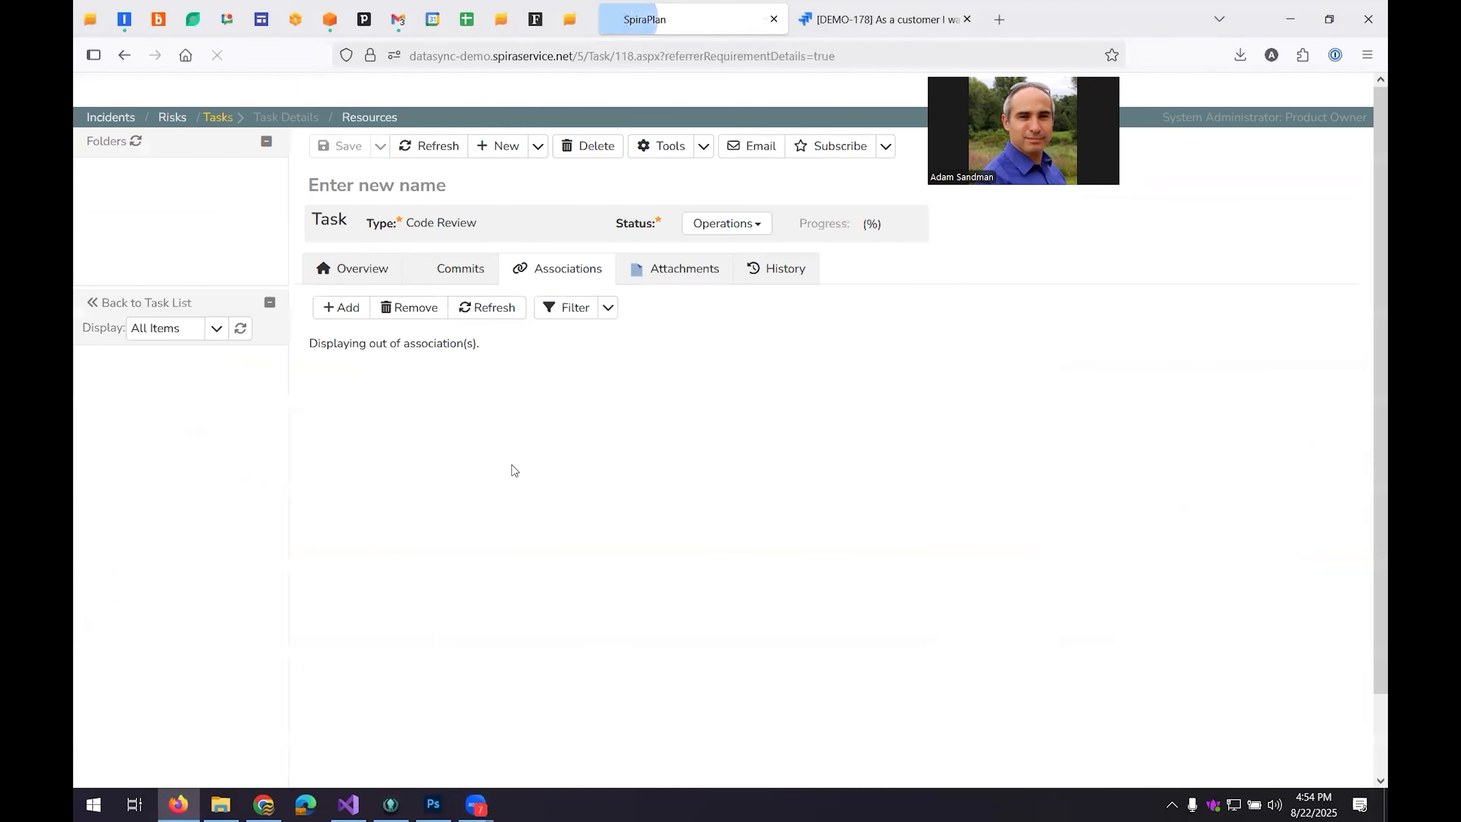
left_click(357, 283)
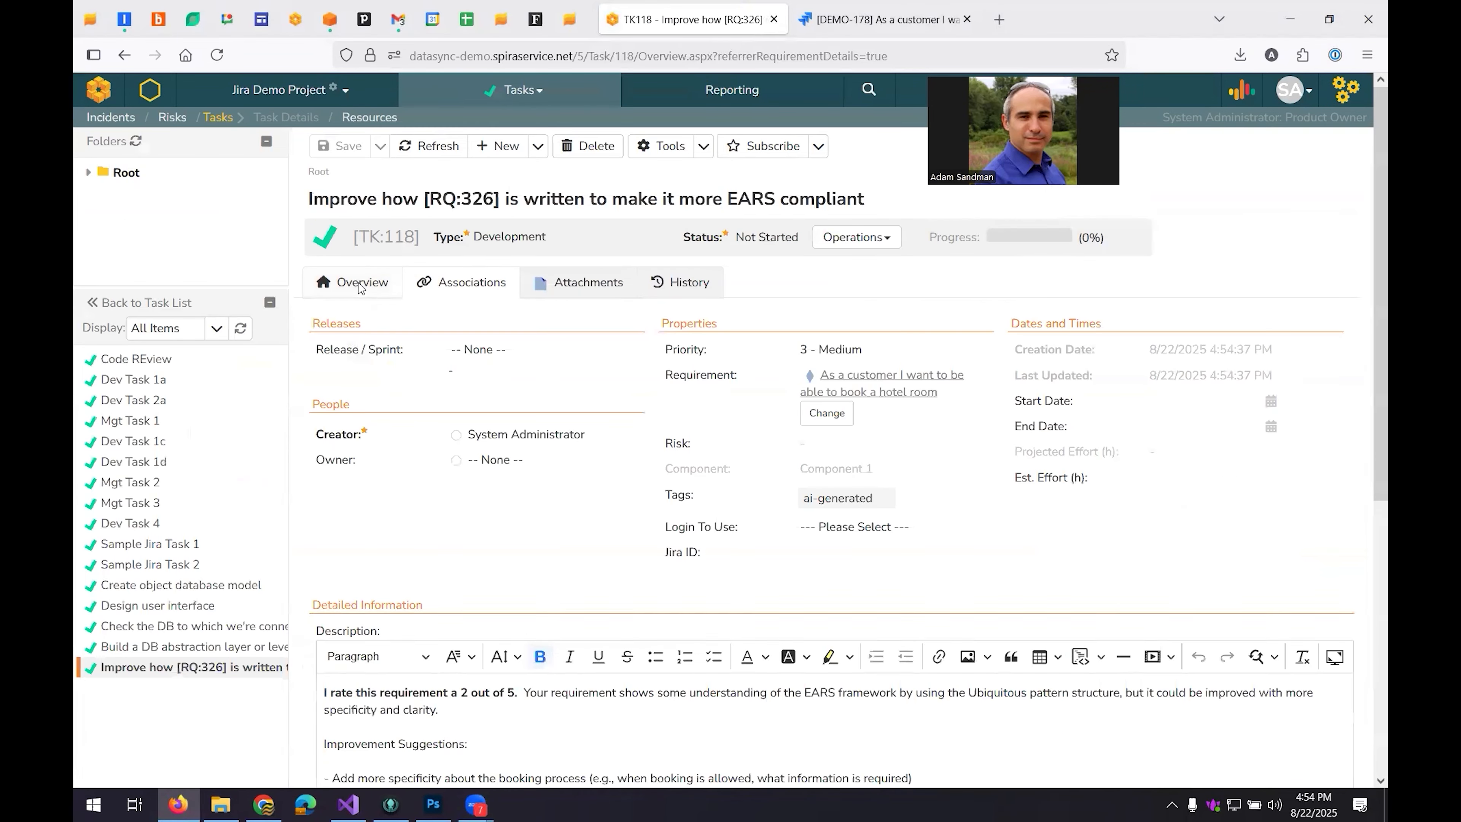
scroll(687, 367, "down", 5)
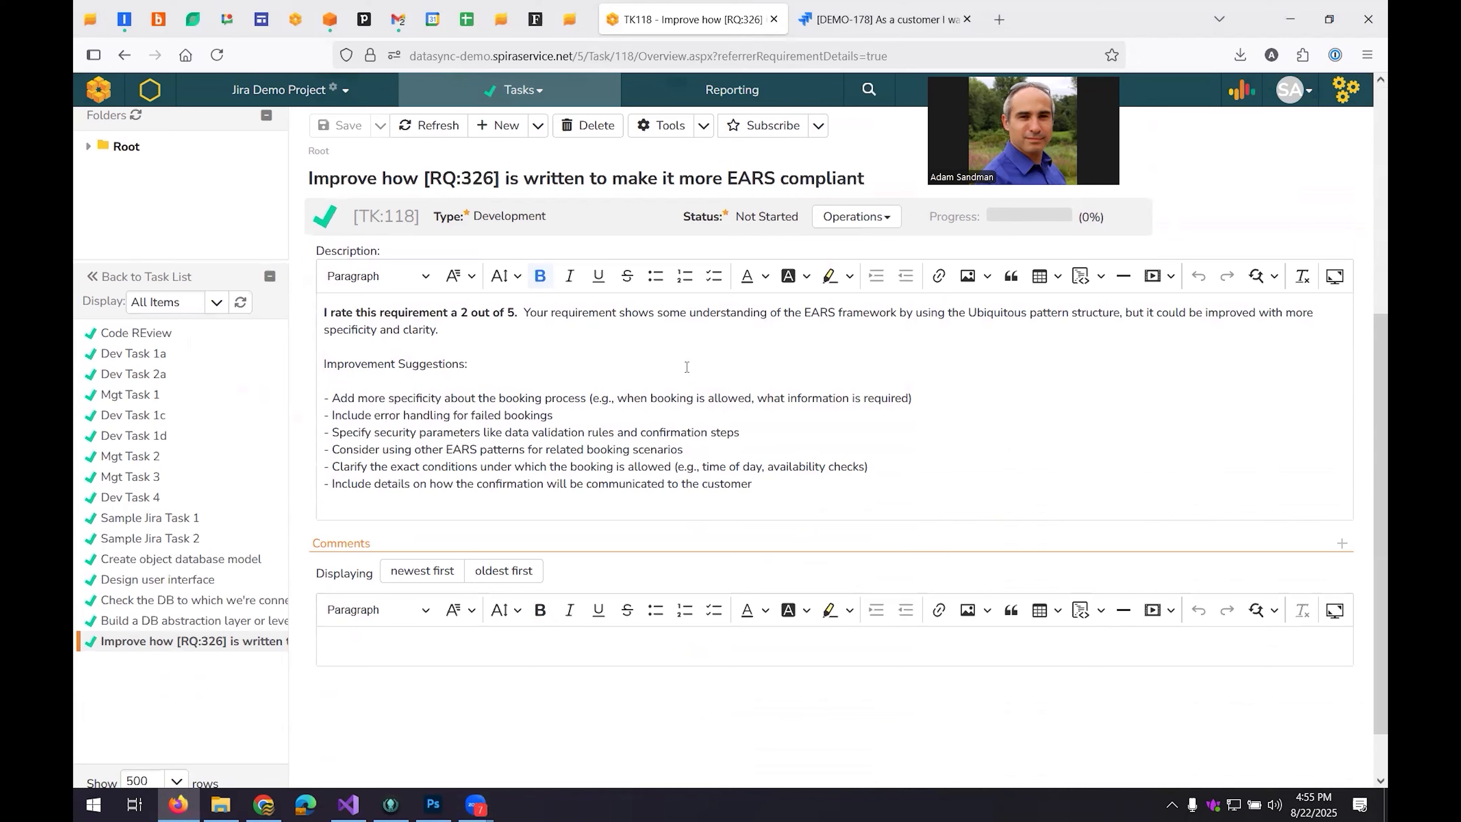
left_click(1043, 786)
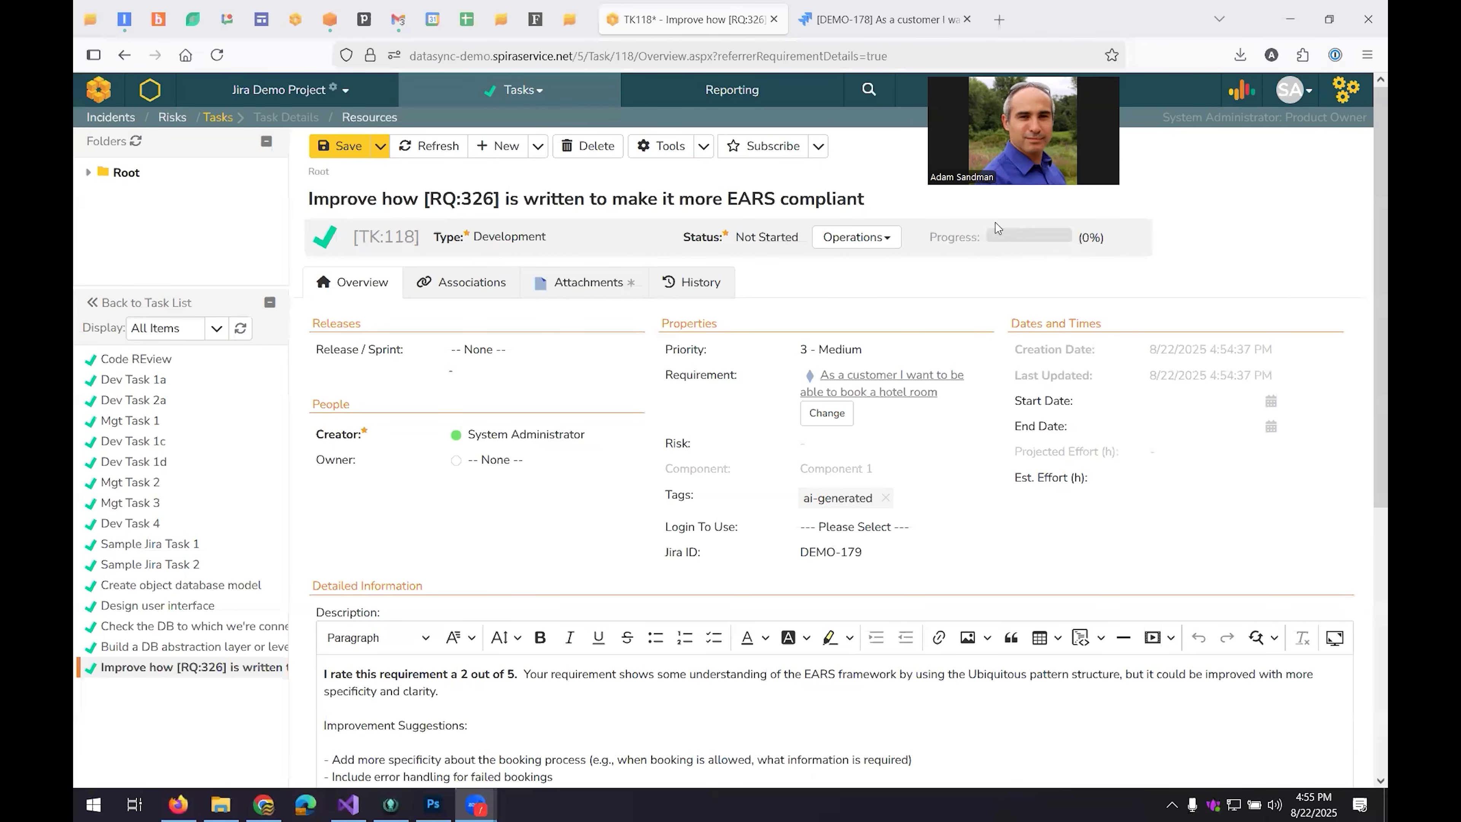
Switch to Jira, open subtask DEMO-179 of the hotel room story, and review its description and web links.
left_click(883, 29)
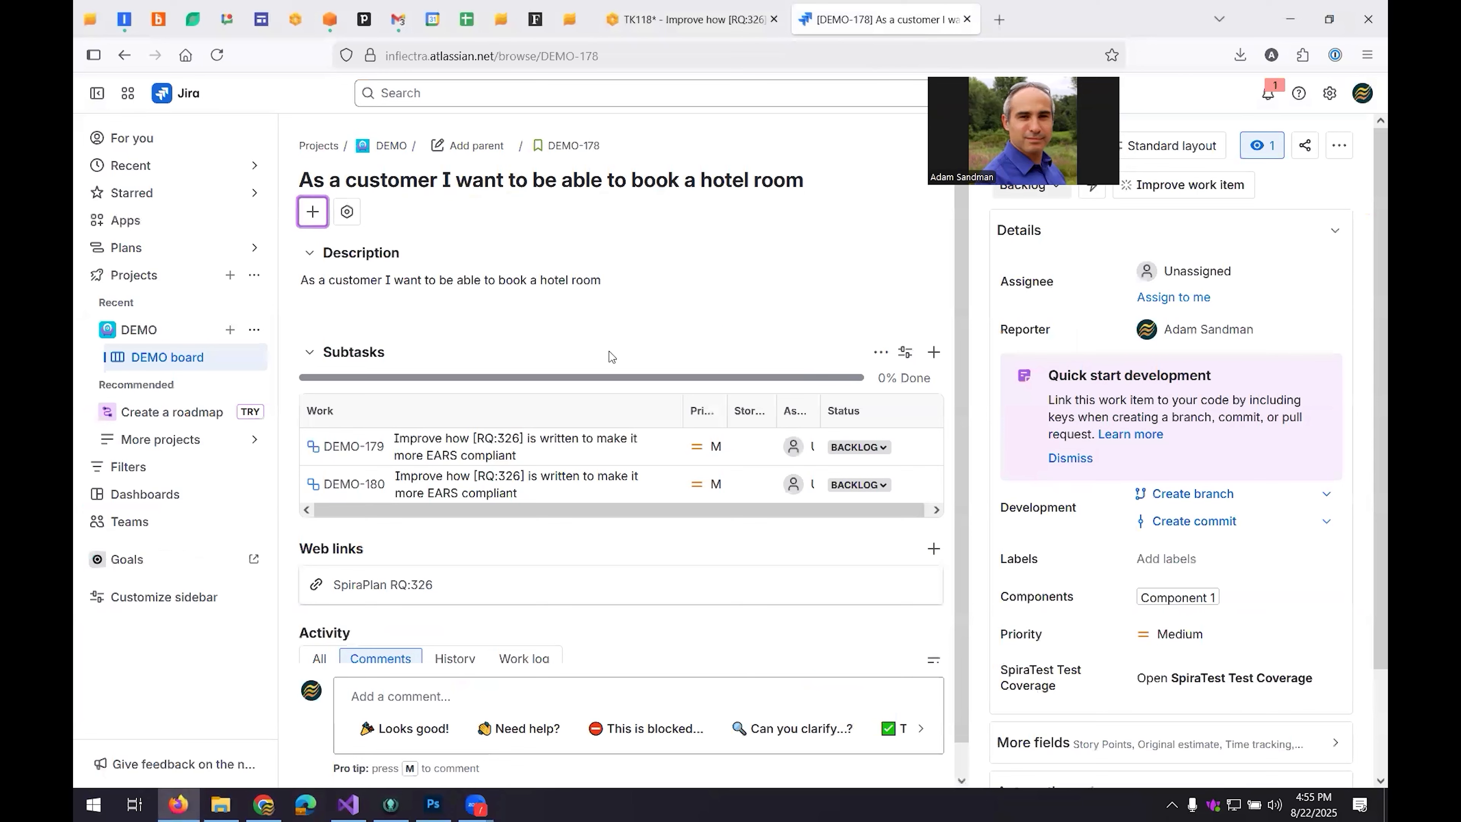
left_click(412, 429)
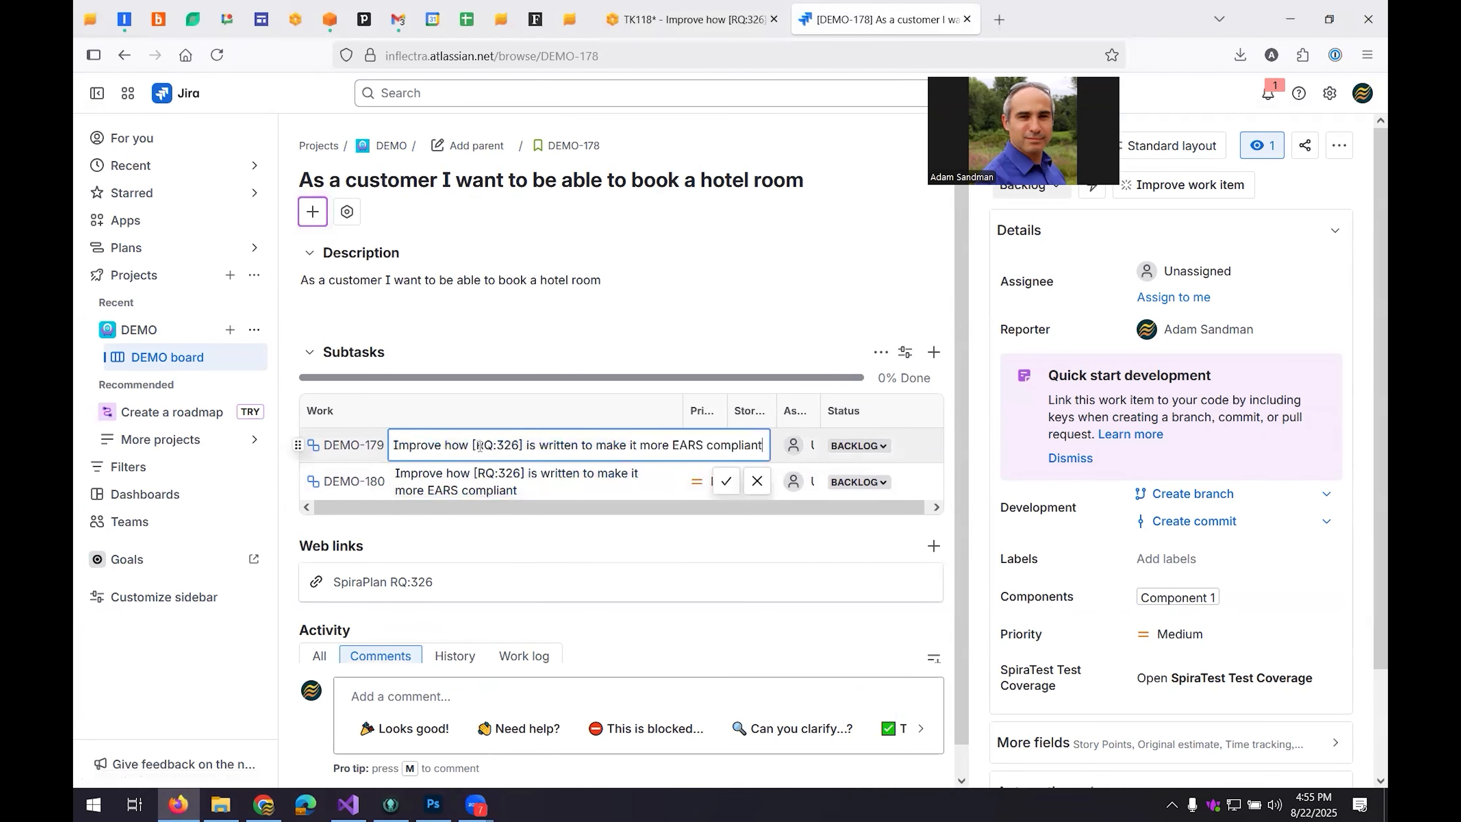
left_click(520, 348)
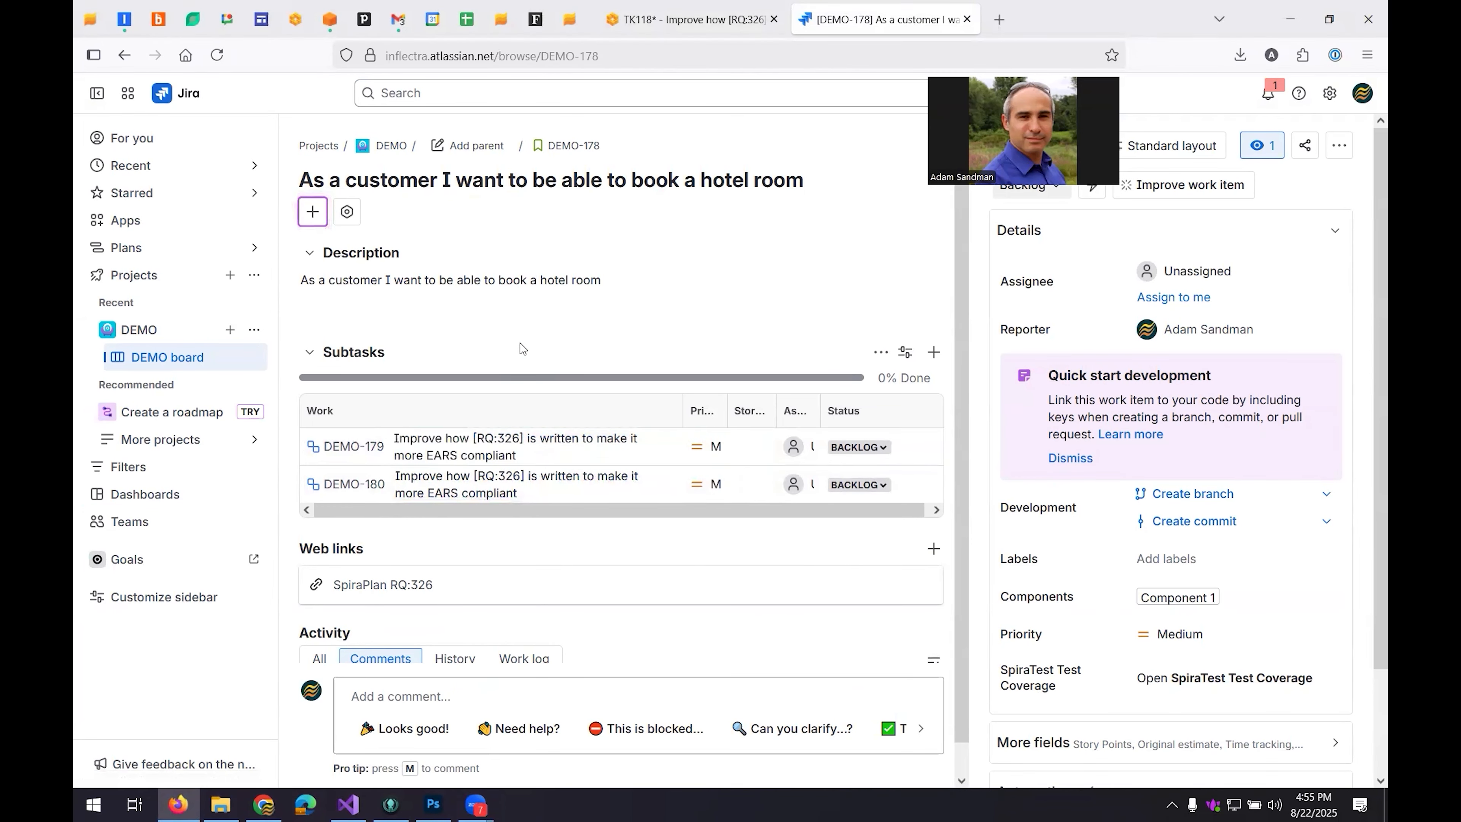
left_click(473, 446)
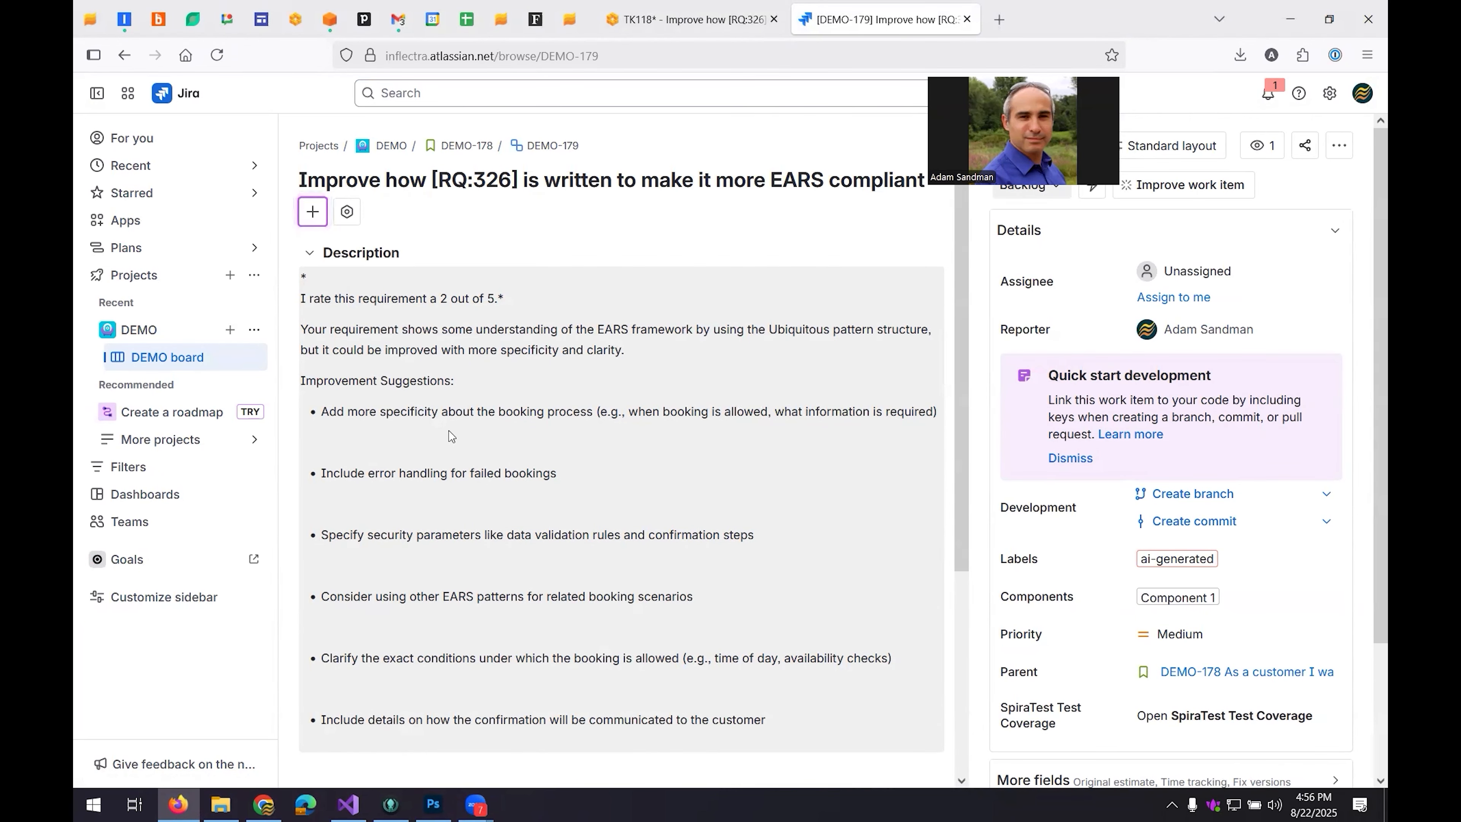
scroll(451, 436, "down", 3)
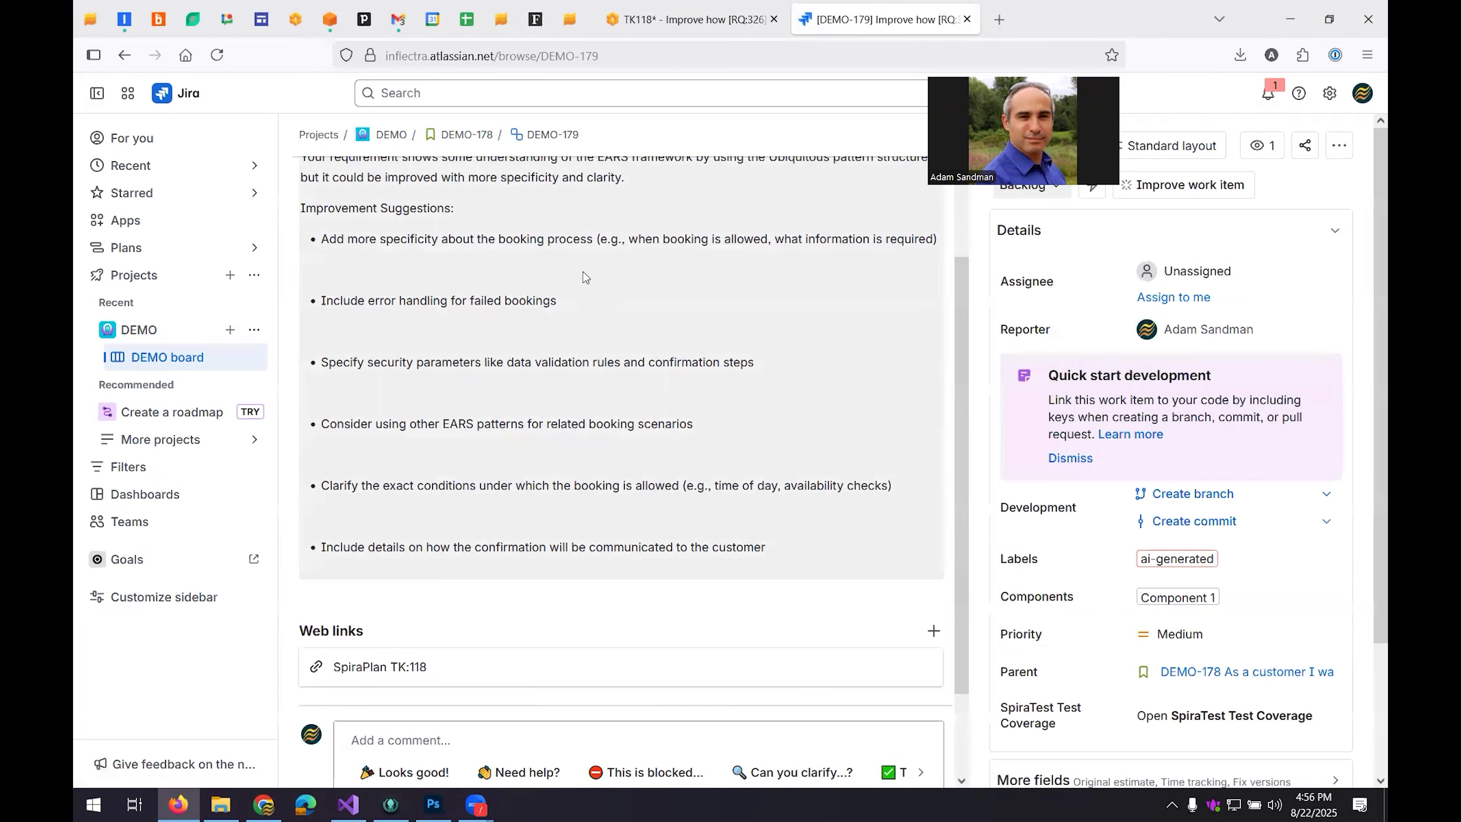
Return to parent story DEMO-178 and extend its description with ". The system should ask me for my".
scroll(476, 275, "up", 3)
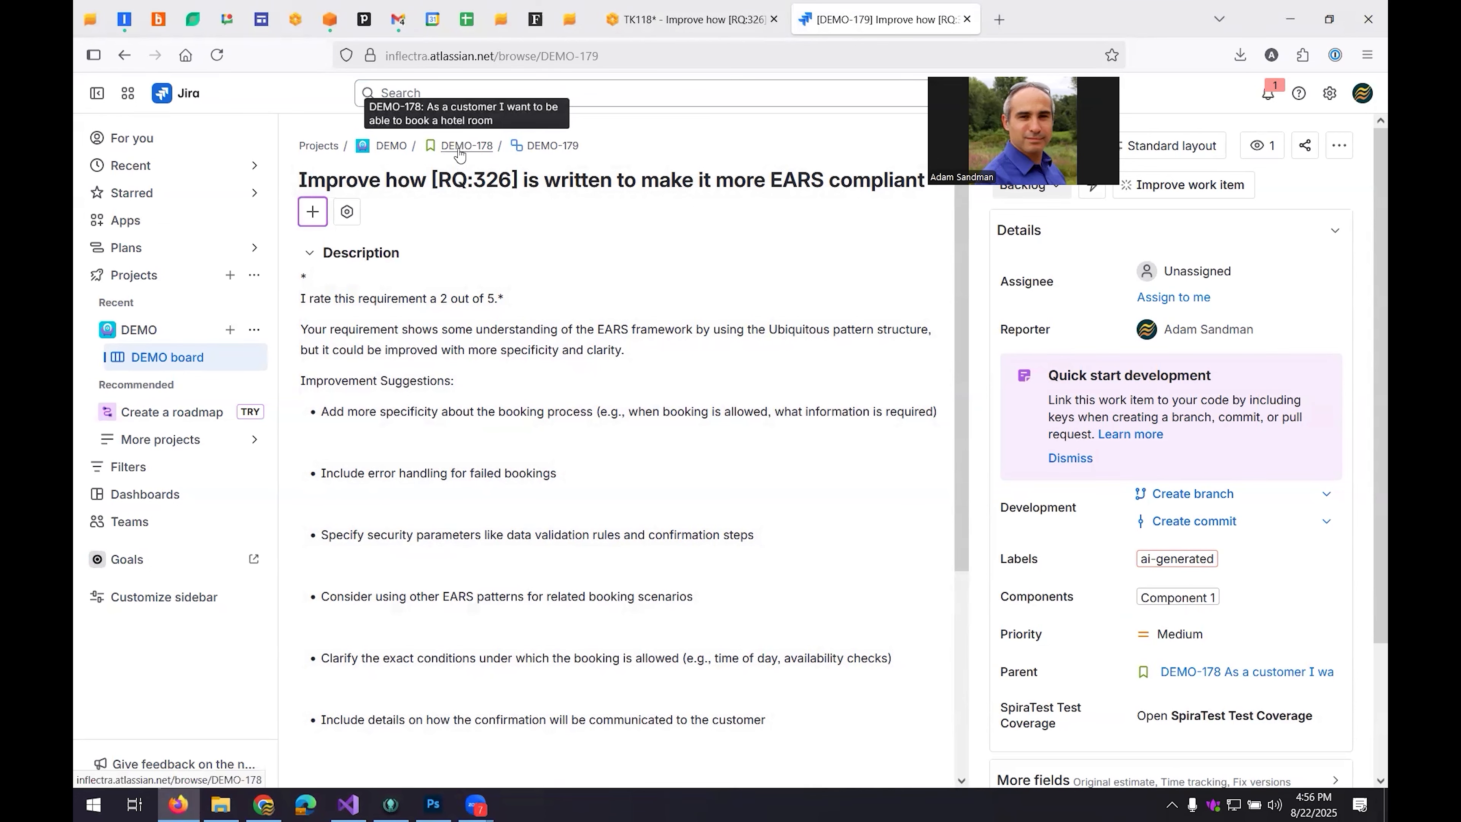
left_click(459, 151)
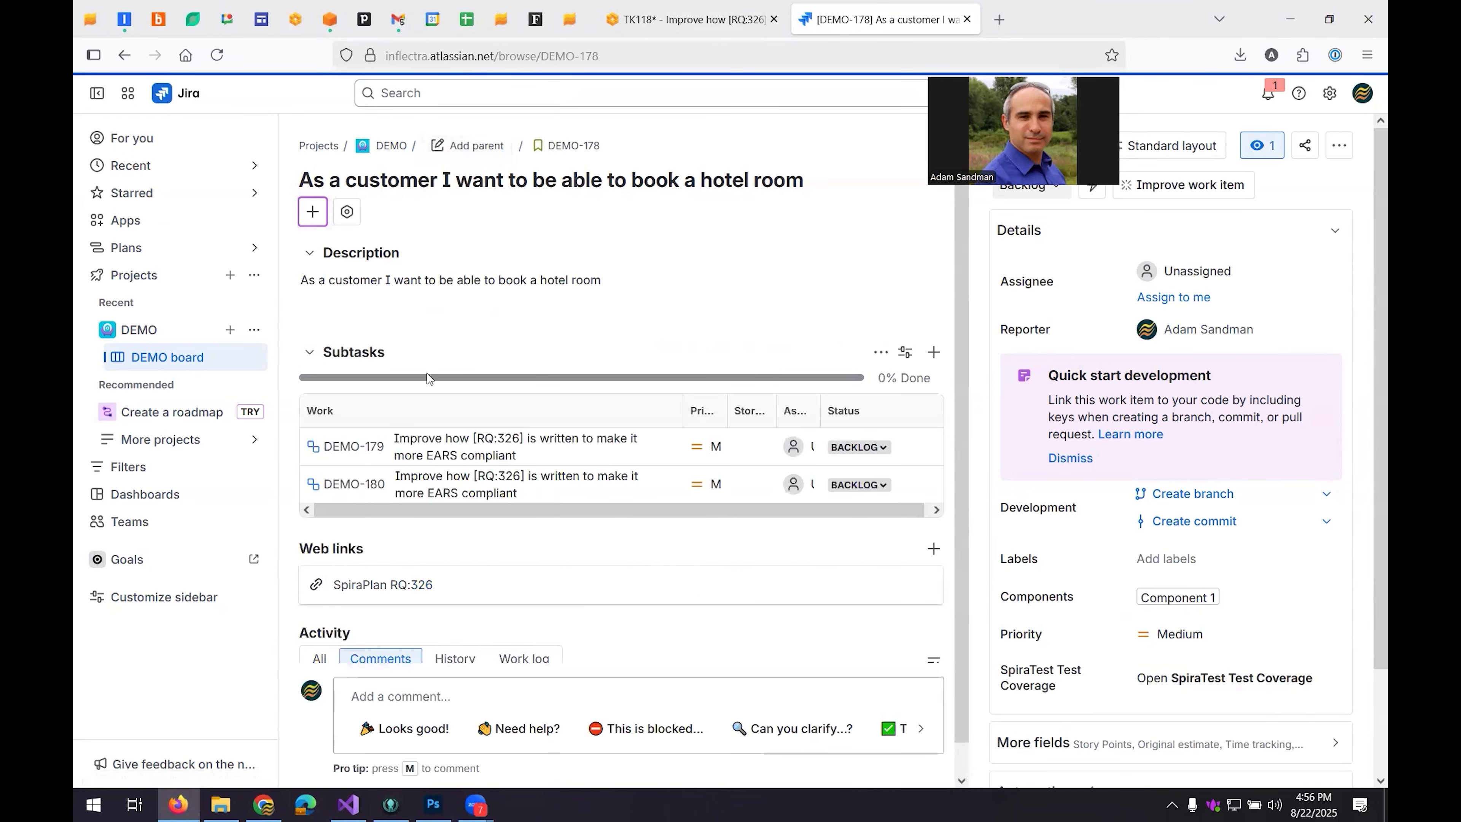
left_click(489, 283)
left_click(405, 345)
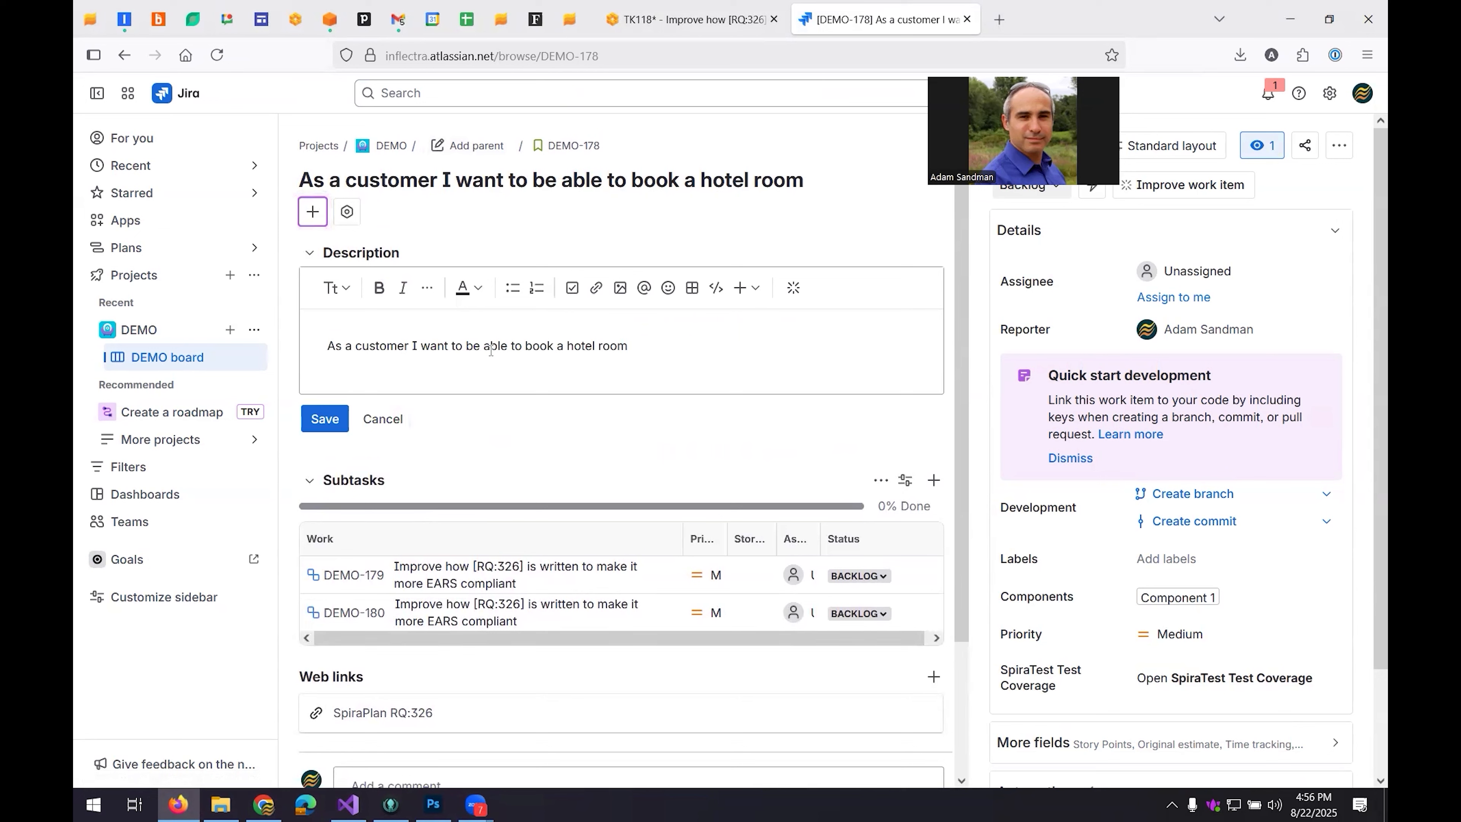
left_click(695, 347)
type(". The system should ask me for my da")
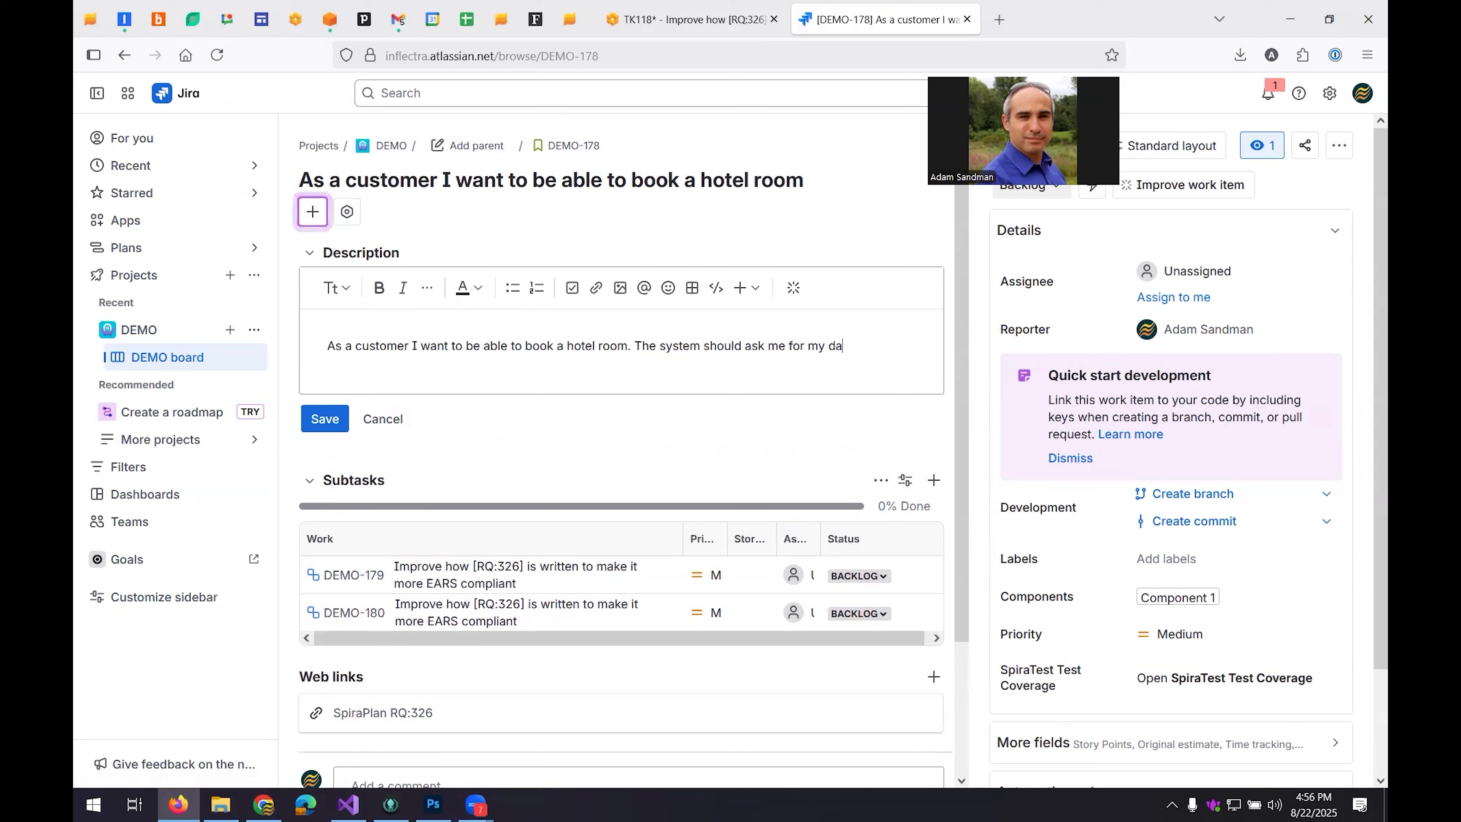
Continue the description with "arrival and departure dates, the city / location I want the room for, and any special requests.".
key("BackSpace")
key("BackSpace")
type("arrival and depar")
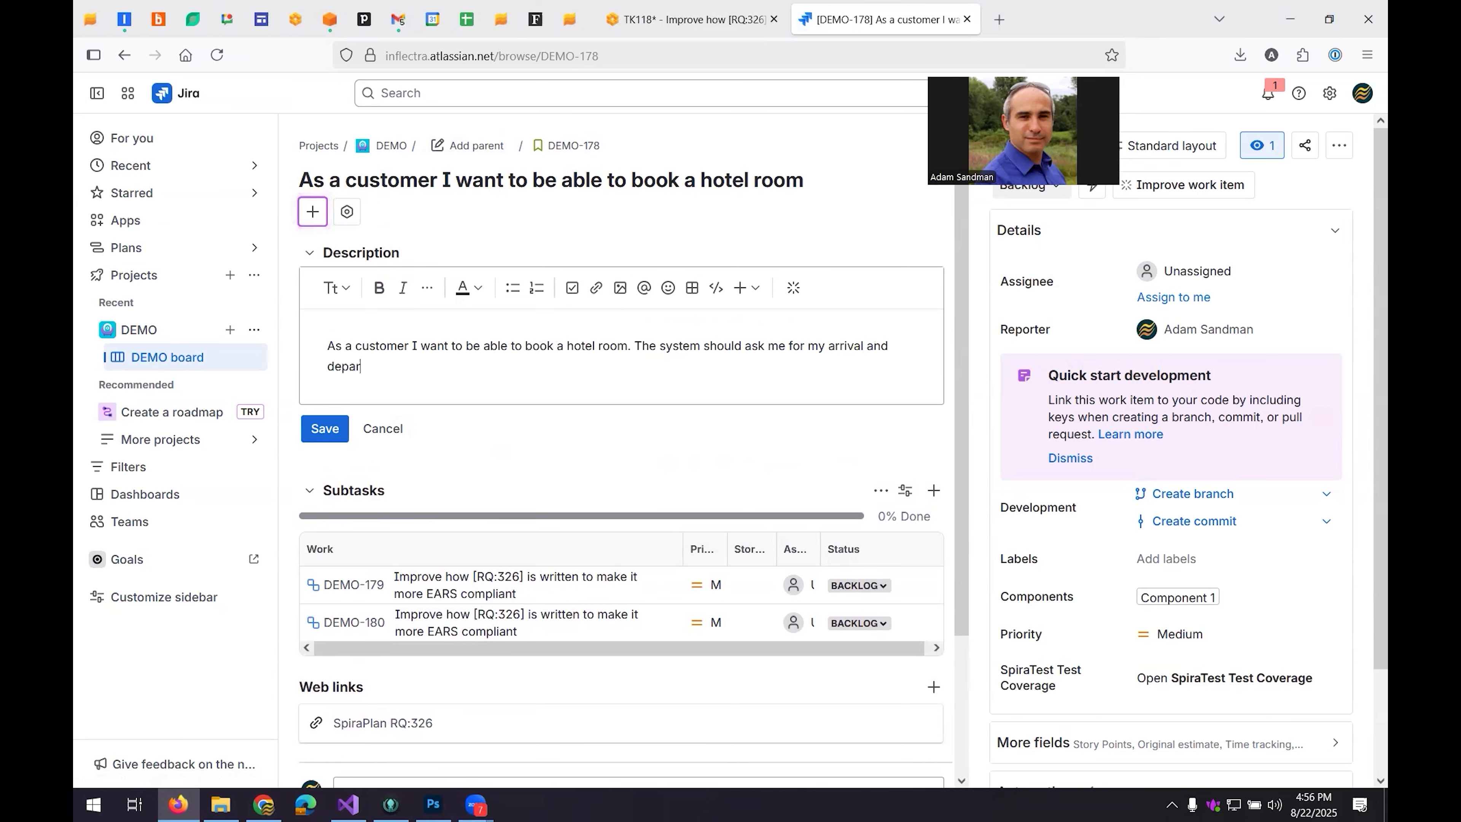
type("ture dates, the city / location I want the room")
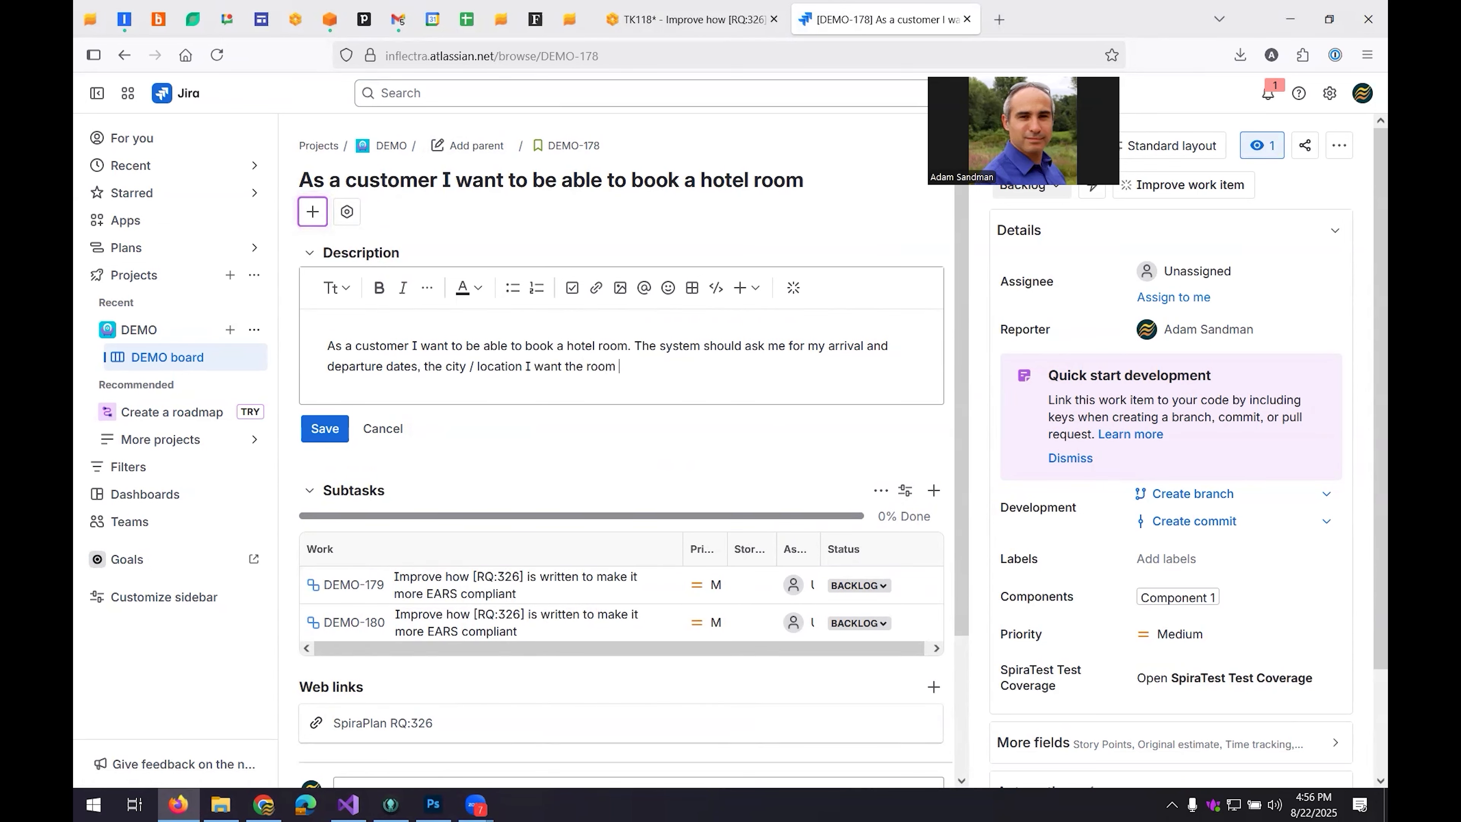
type(" for, and any special requests. If the roo")
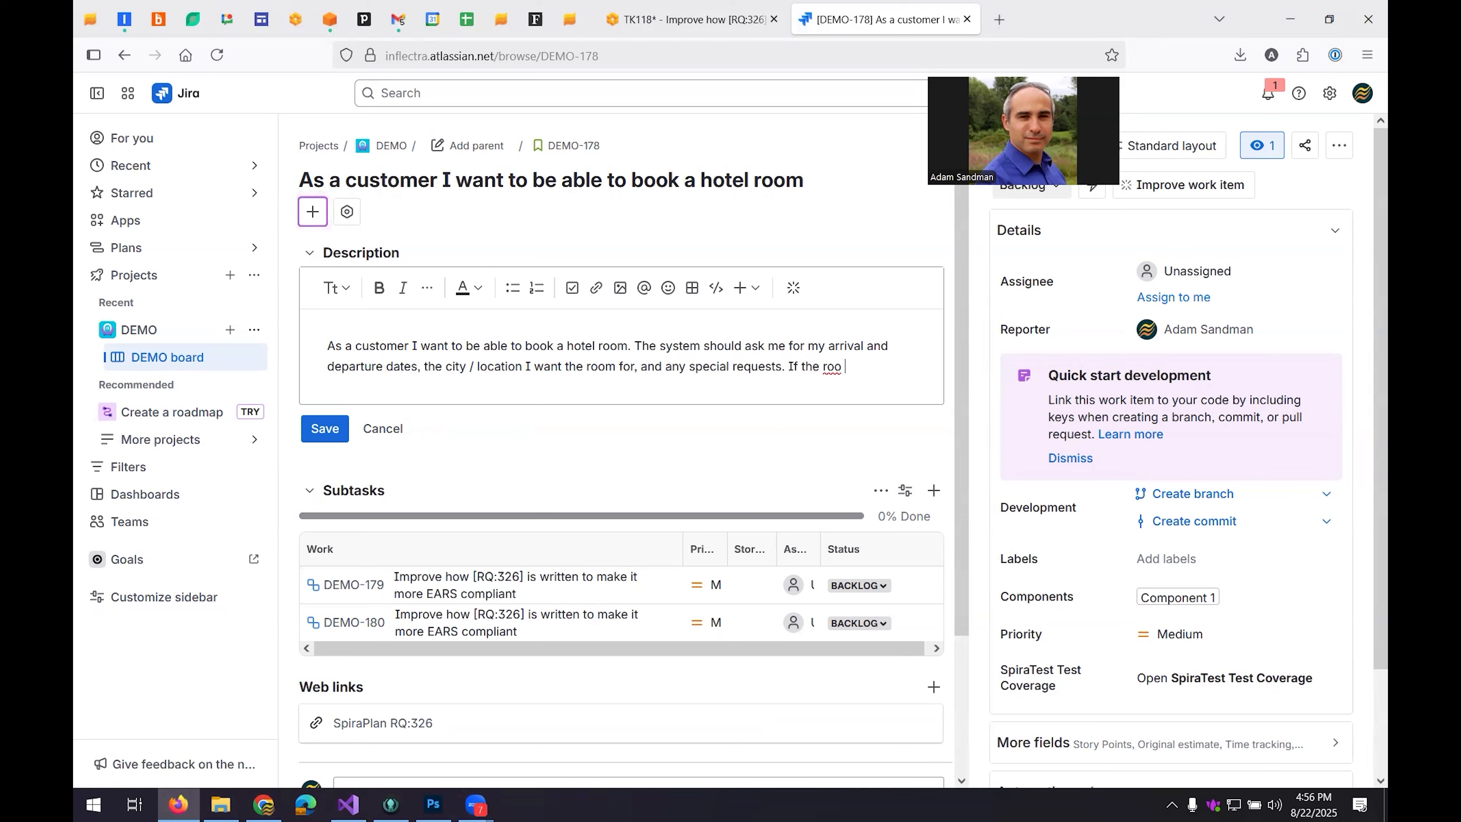
Complete the description's next clause as "If the room is not available, it should let me know, and".
key("BackSpace")
type("m is not available, it shiould let")
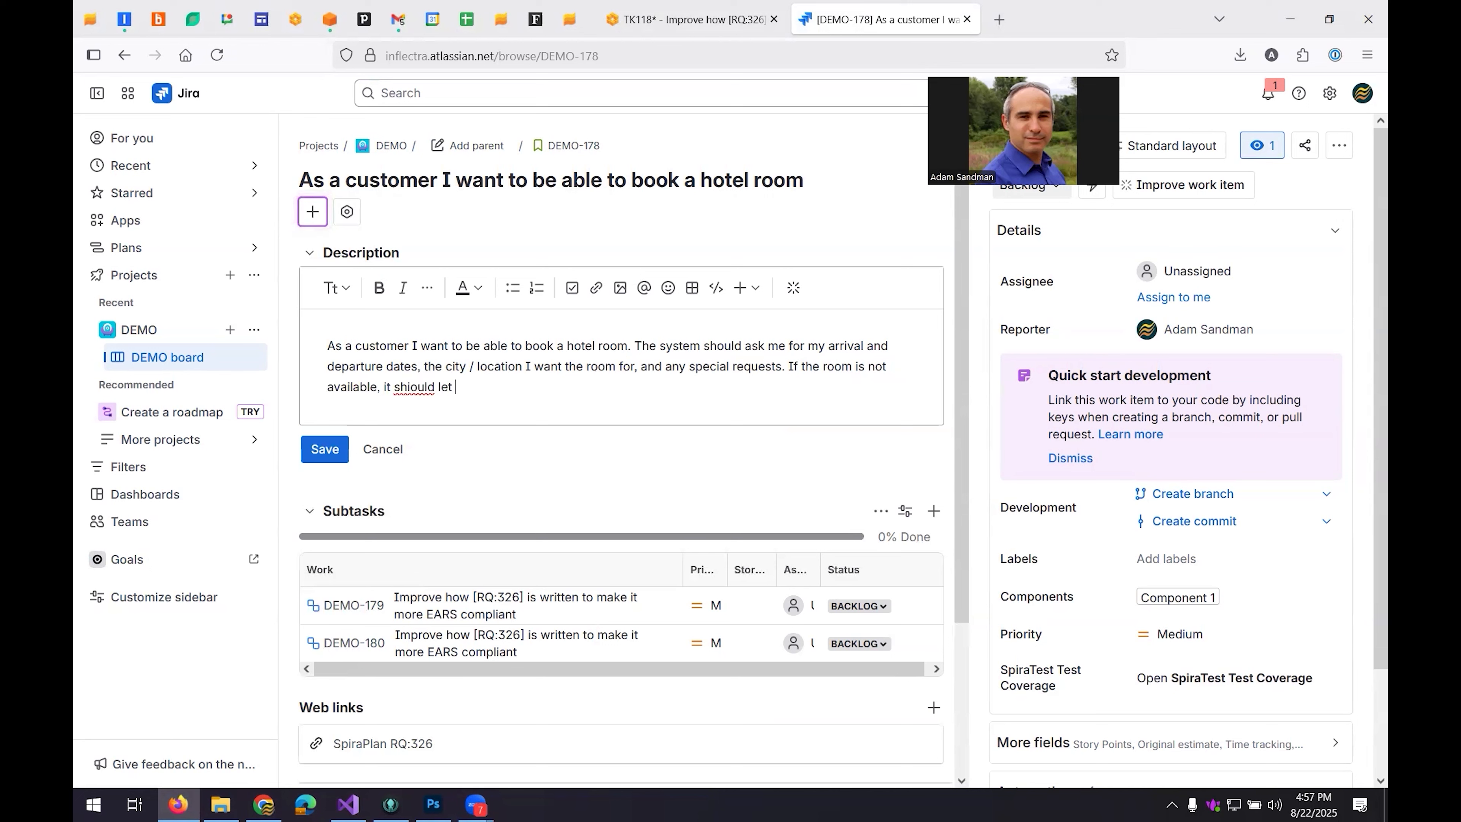
key("BackSpace")
key("BackSpace")
key("BackSpace")
key("BackSpace")
key("BackSpace")
key("BackSpace")
key("BackSpace")
key("BackSpace")
key("BackSpace")
key("BackSpace")
type("ould let me know, and ")
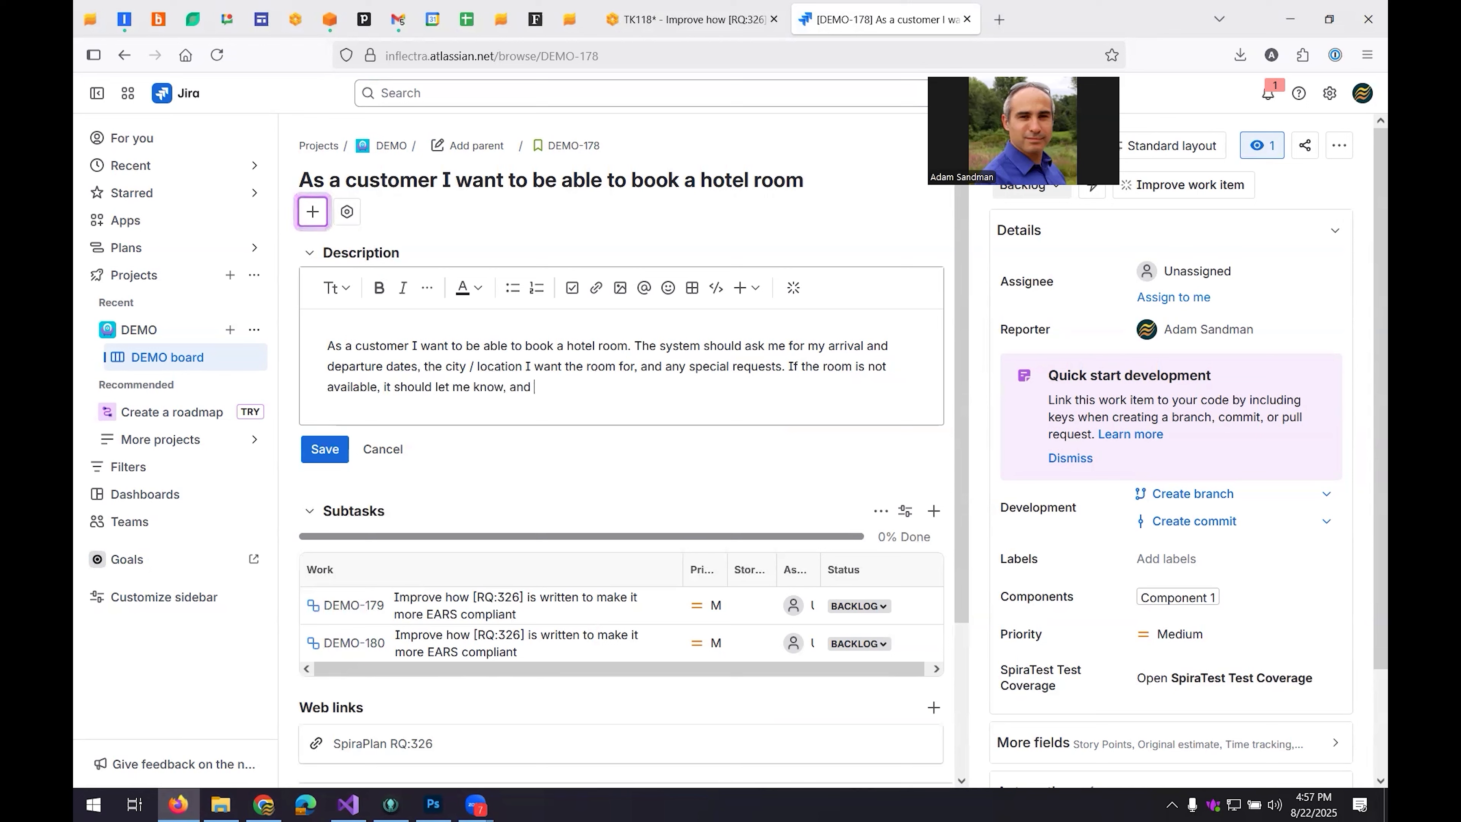
type("if the dates o")
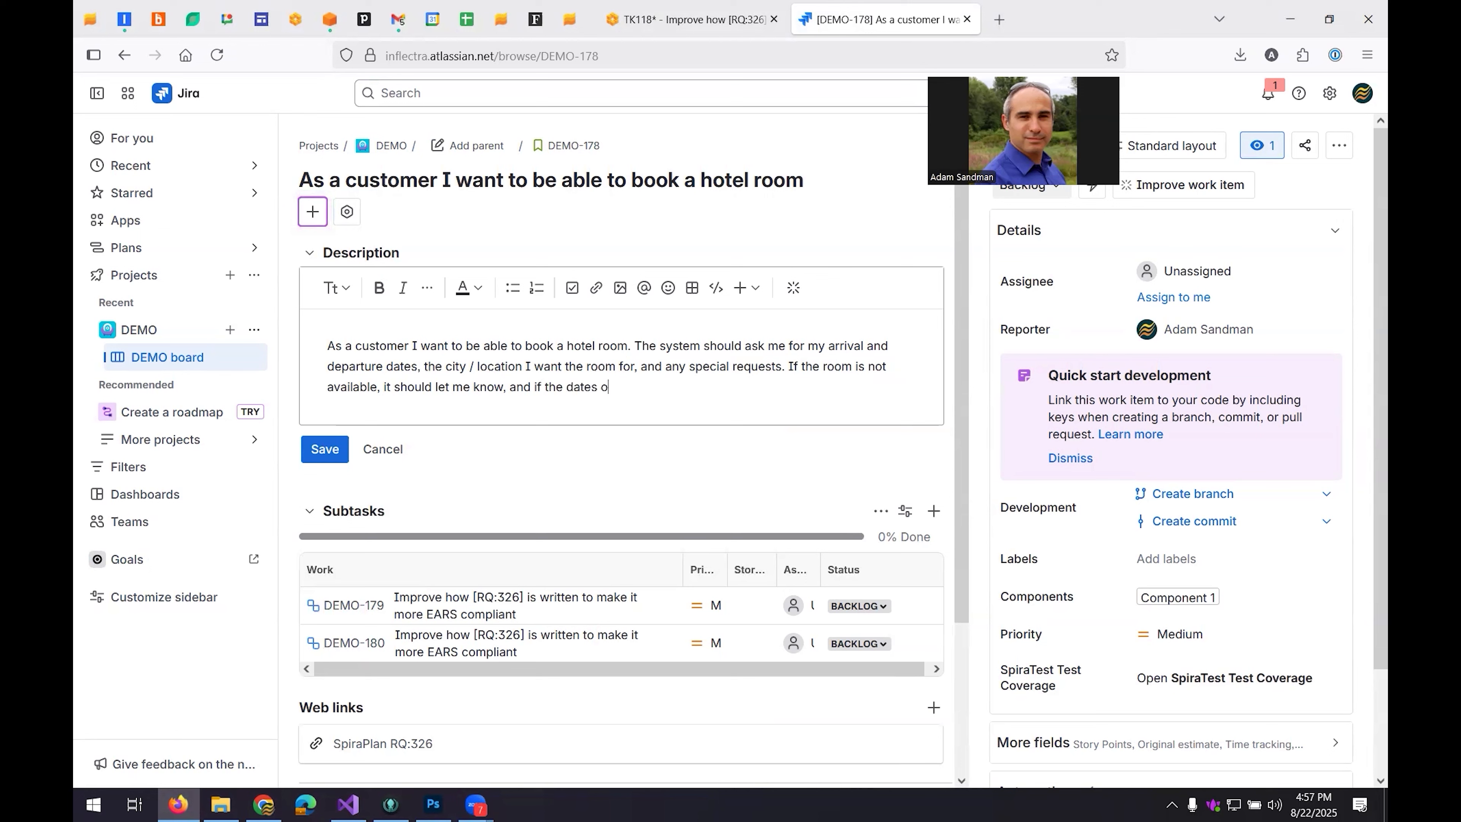
type("r city are not valid, it should giv")
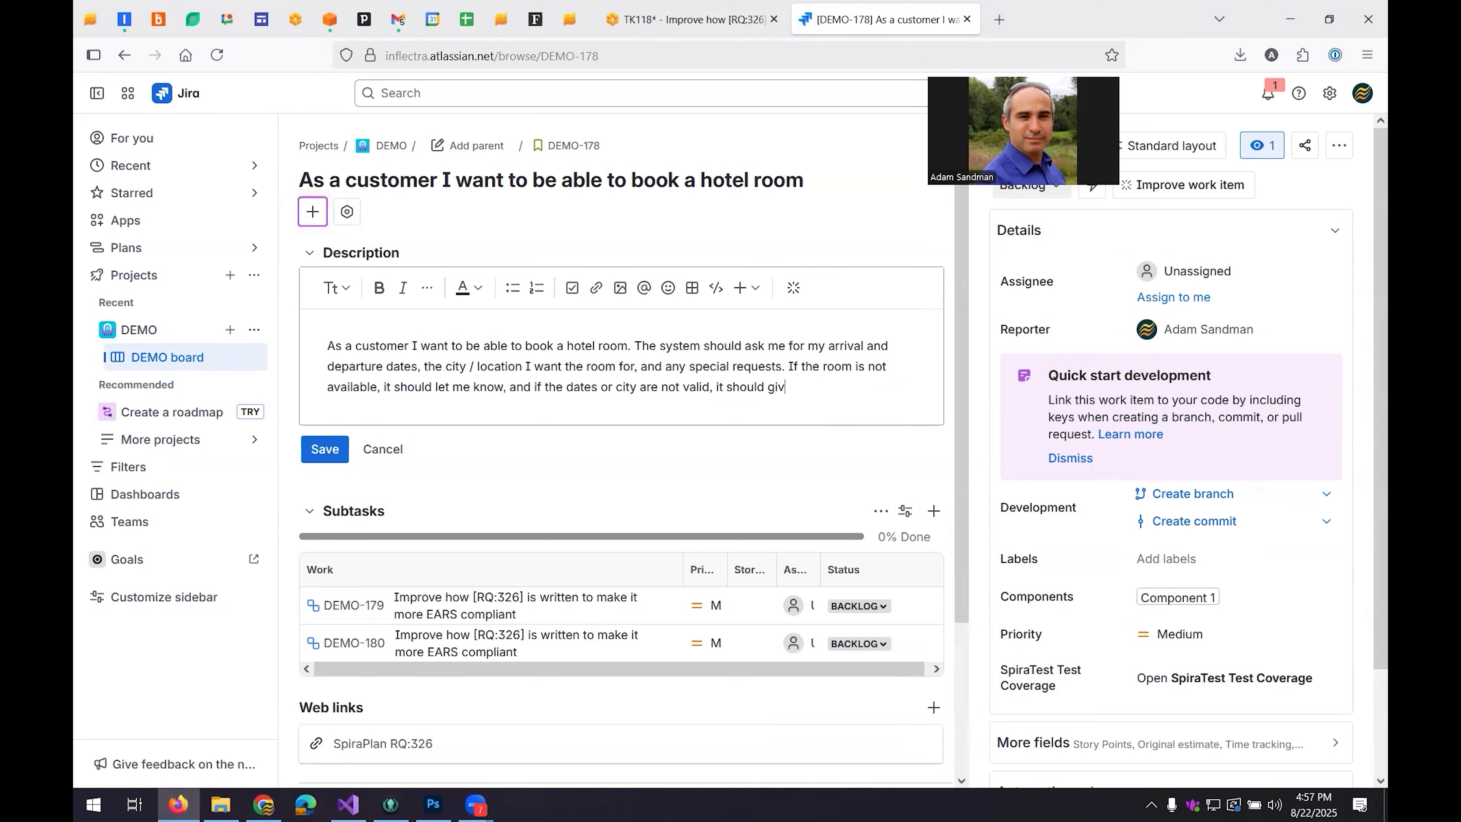
type("e me a nice easy to understand message")
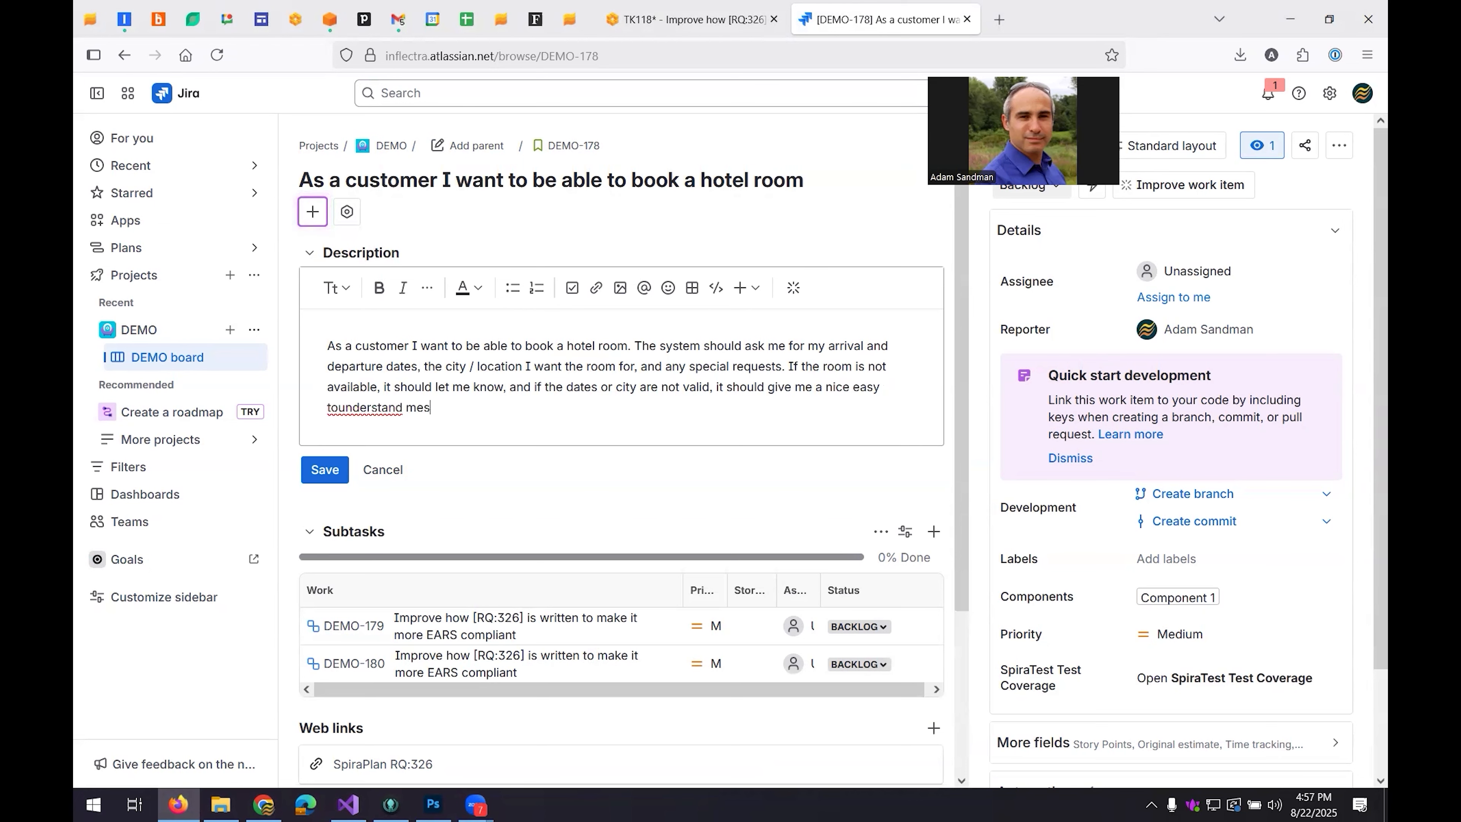
type(".")
Finish the sentence with "if the dates or city are not valid, it should give me a nice easy to understand message." and save.
key("ctrl+Left")
key("ctrl+Left")
key("Right")
key("Right")
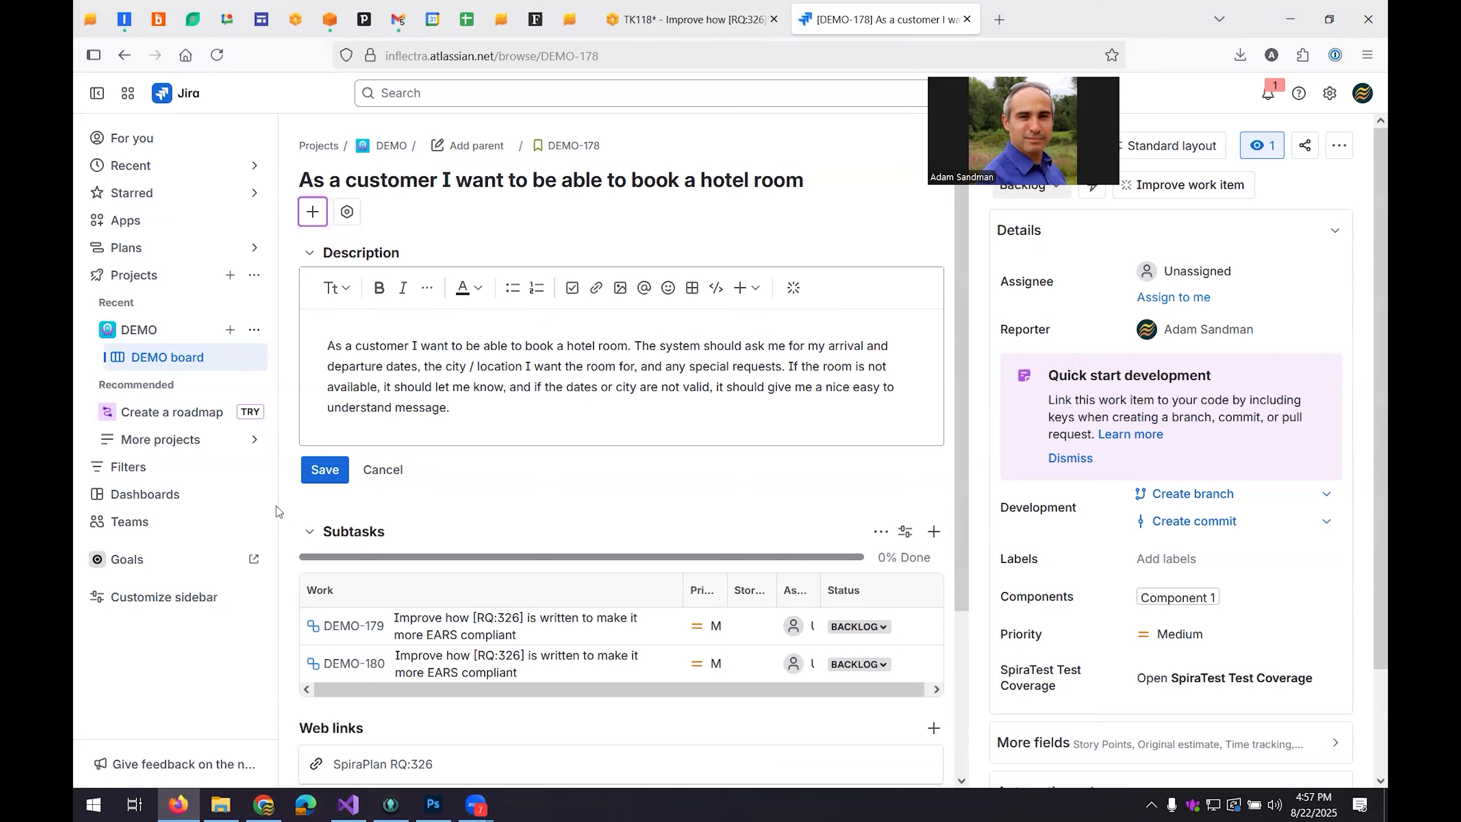
left_click(325, 469)
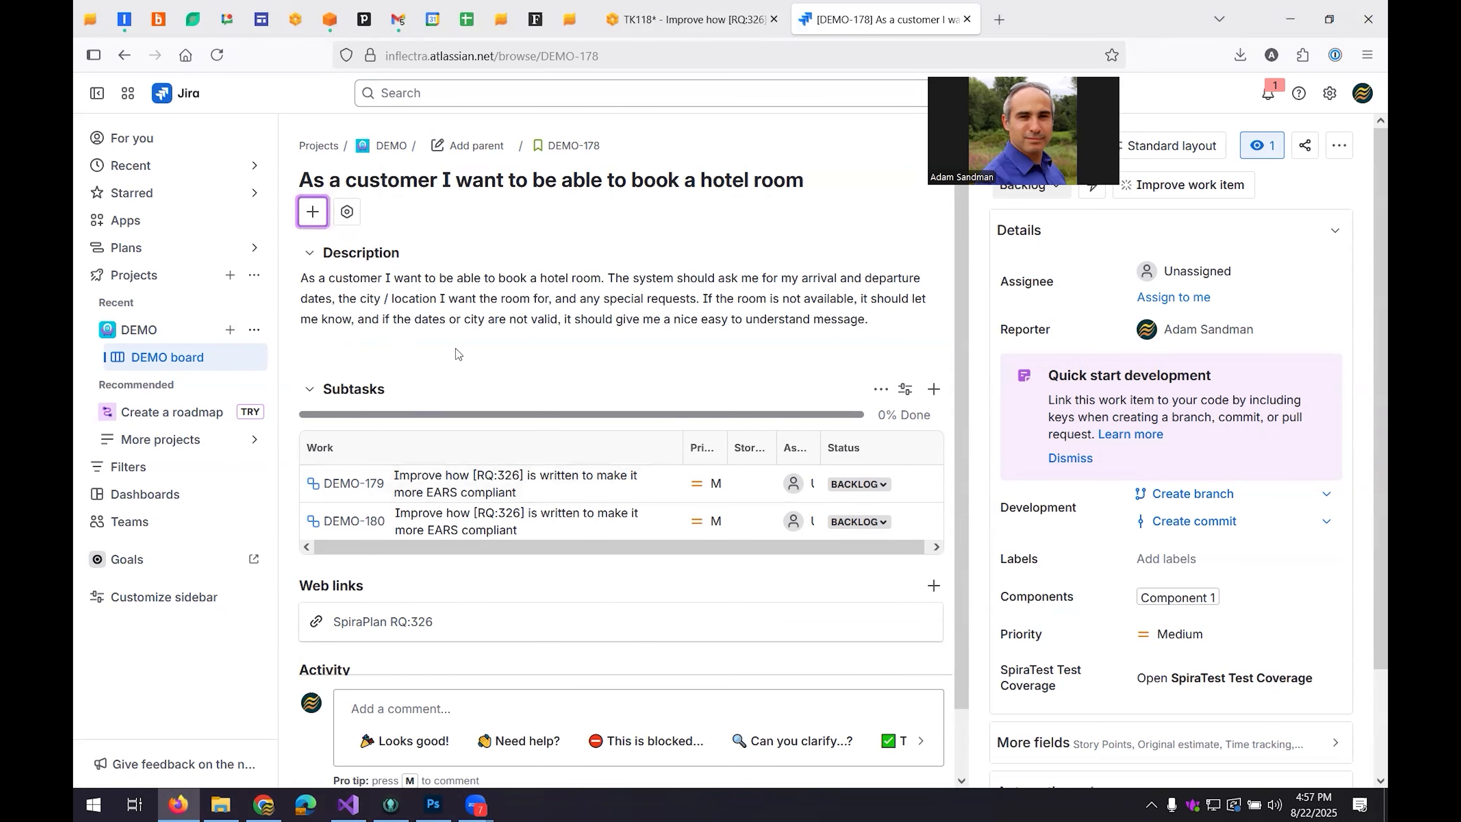
Review the improvement suggestions in SpiraPlan task TK:118, returning to the Jira story.
left_click(683, 23)
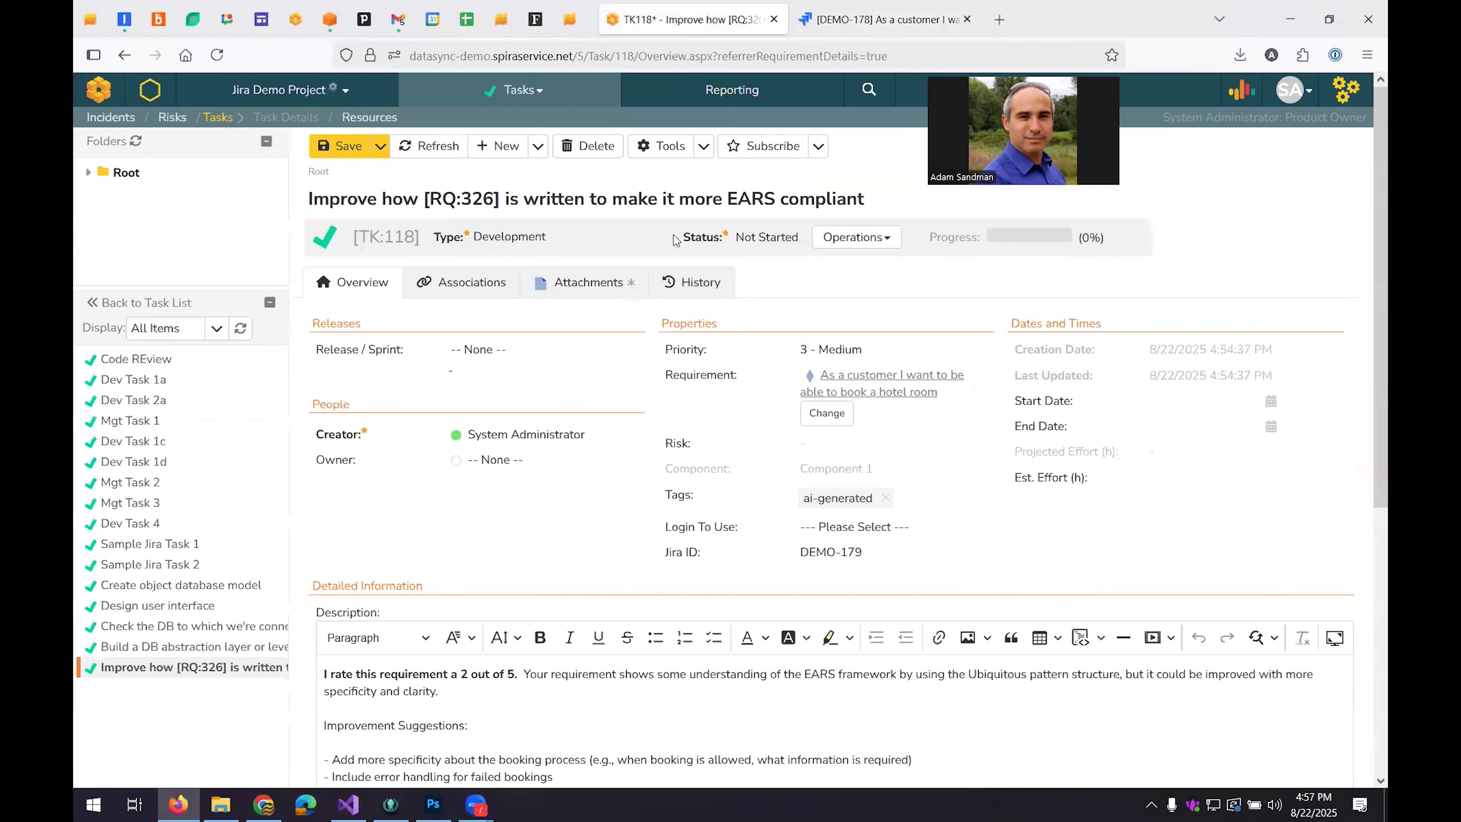
scroll(432, 505, "down", 5)
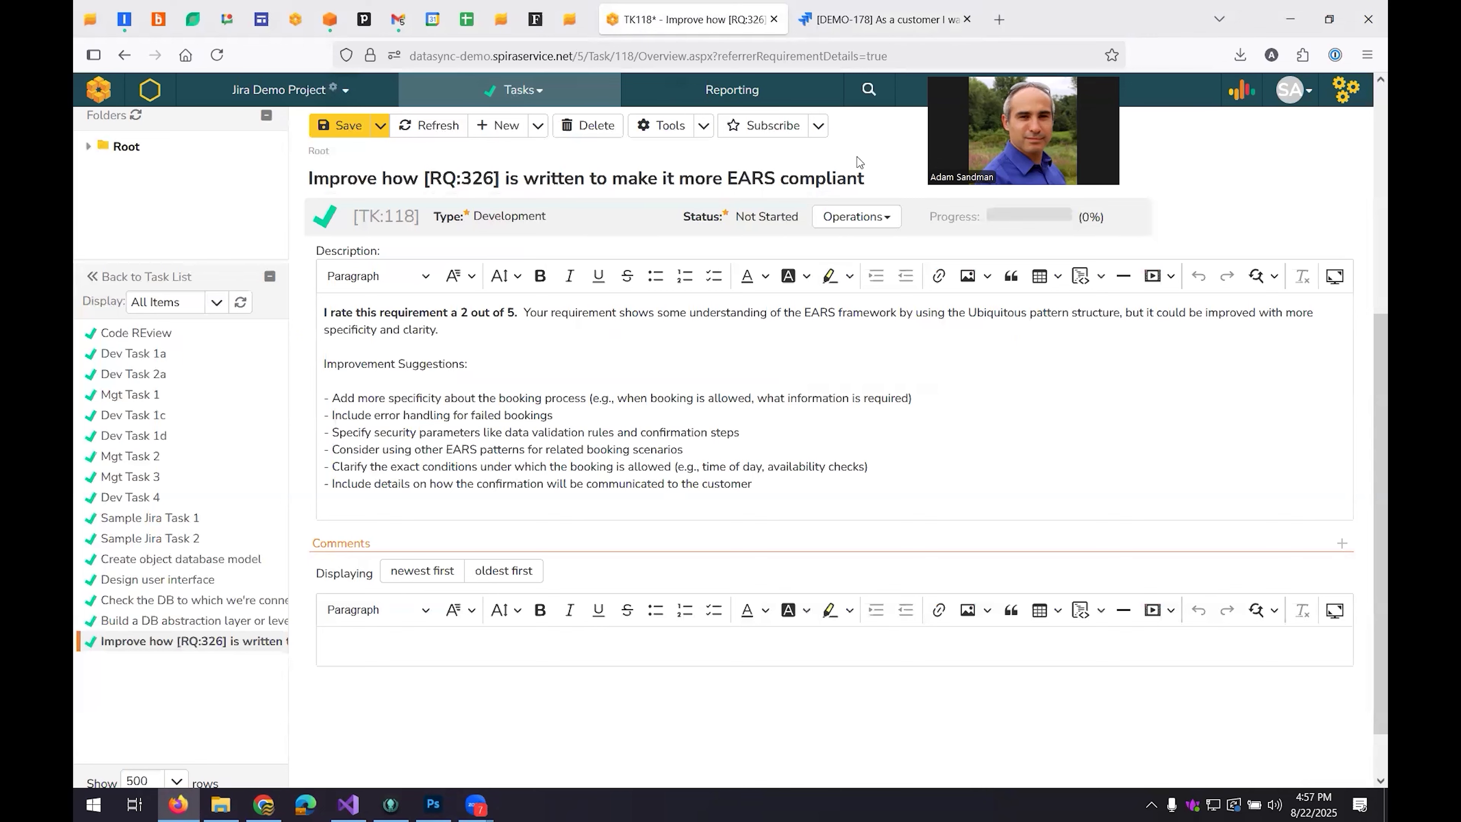
left_click(871, 23)
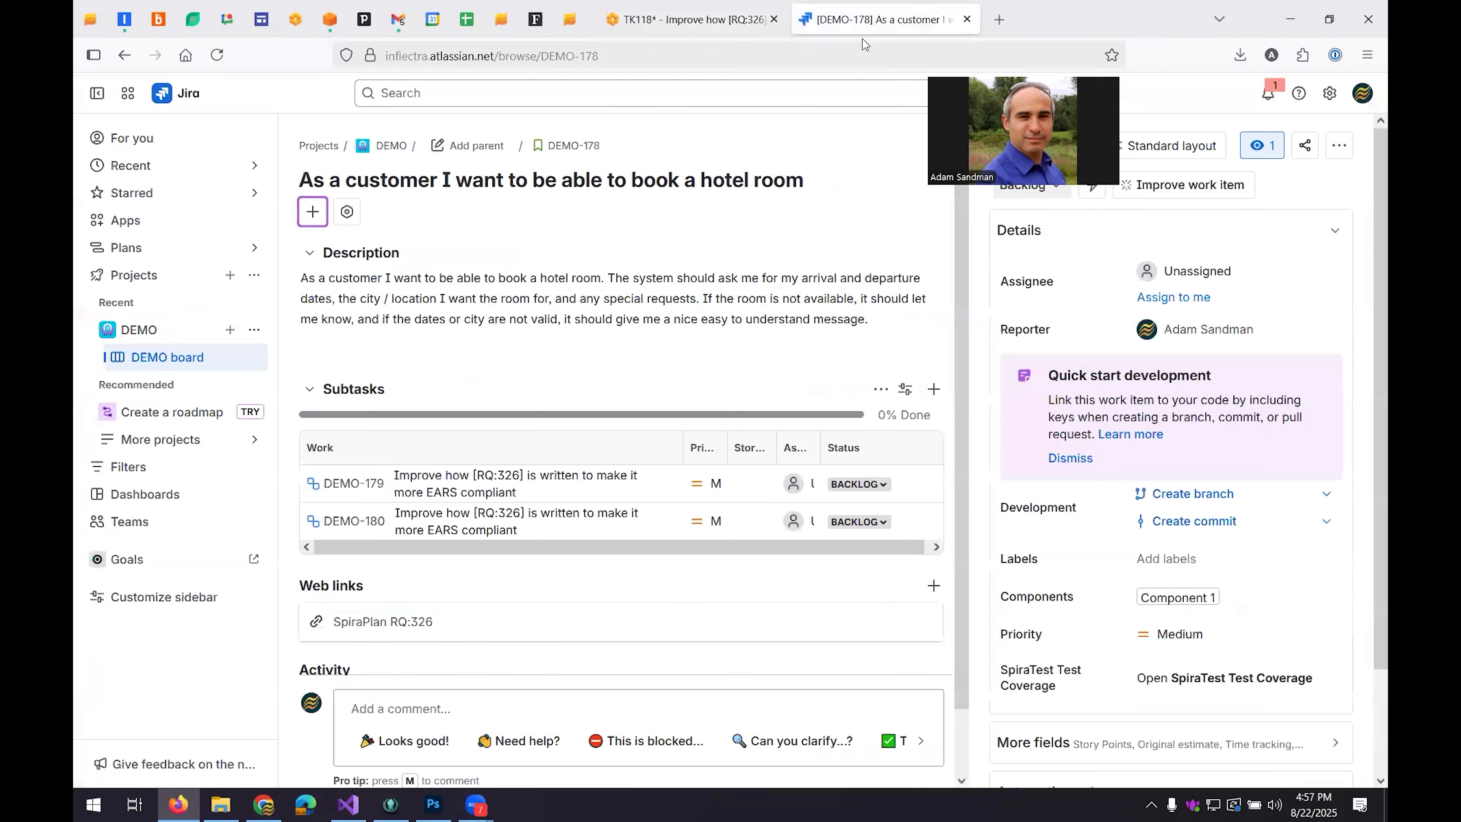
Append "If it is successful, it should give me a clear confirmation message and send me an email with the same information." and save the description.
left_click(885, 329)
type("If it is ")
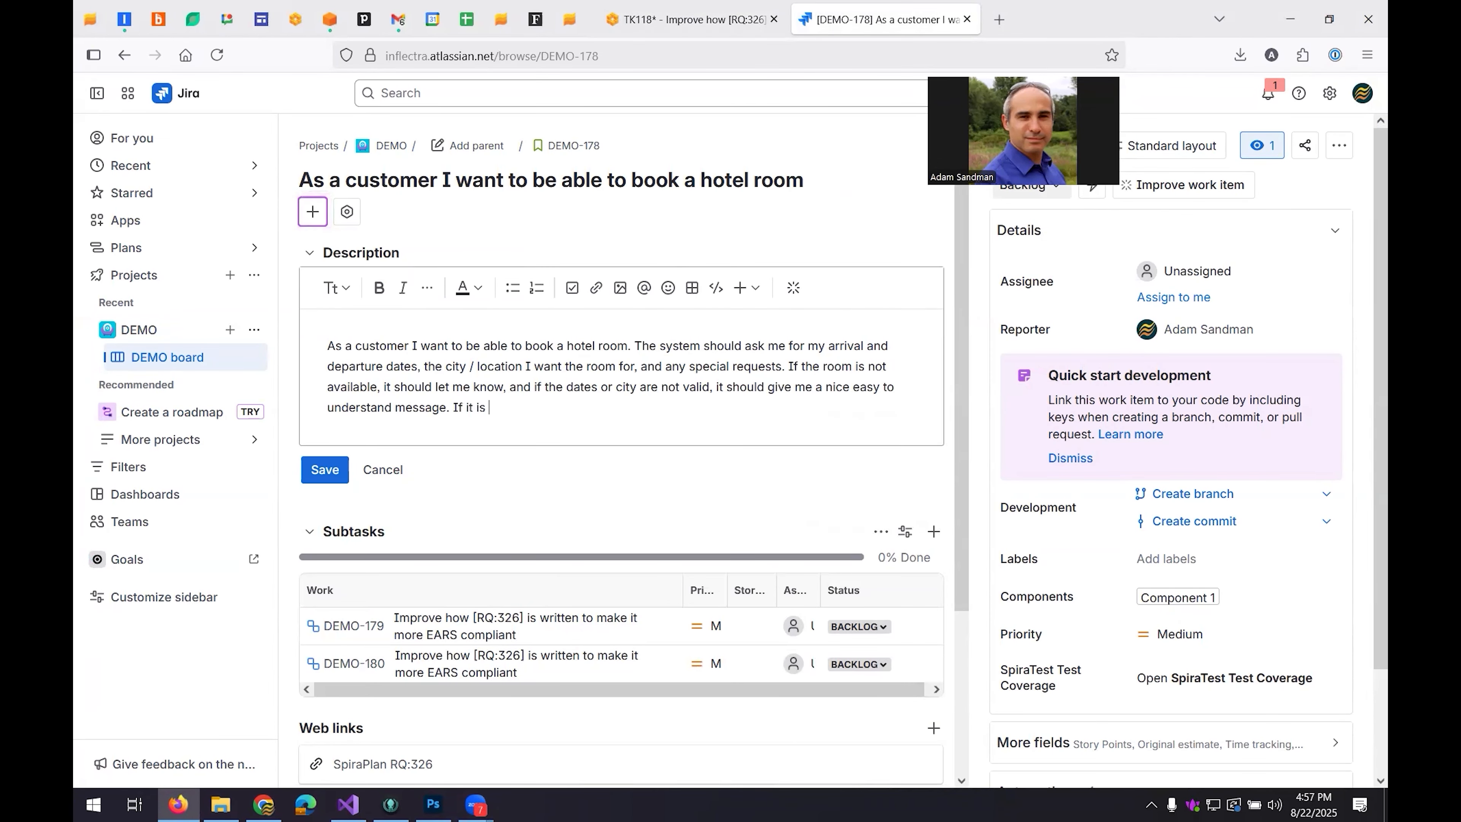
type("usuccessful, it should give me a ")
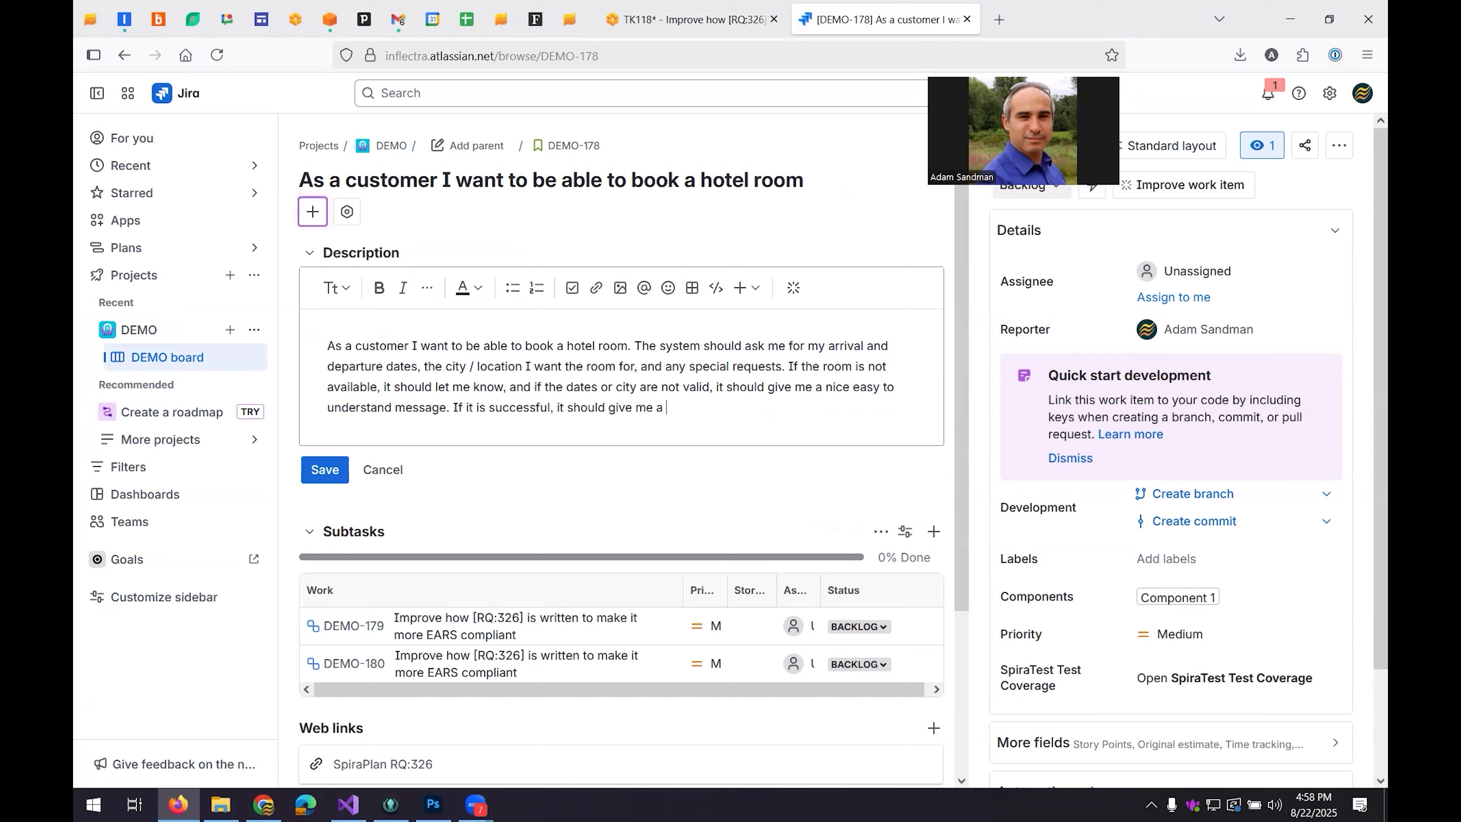
type("clear confirmation message and ")
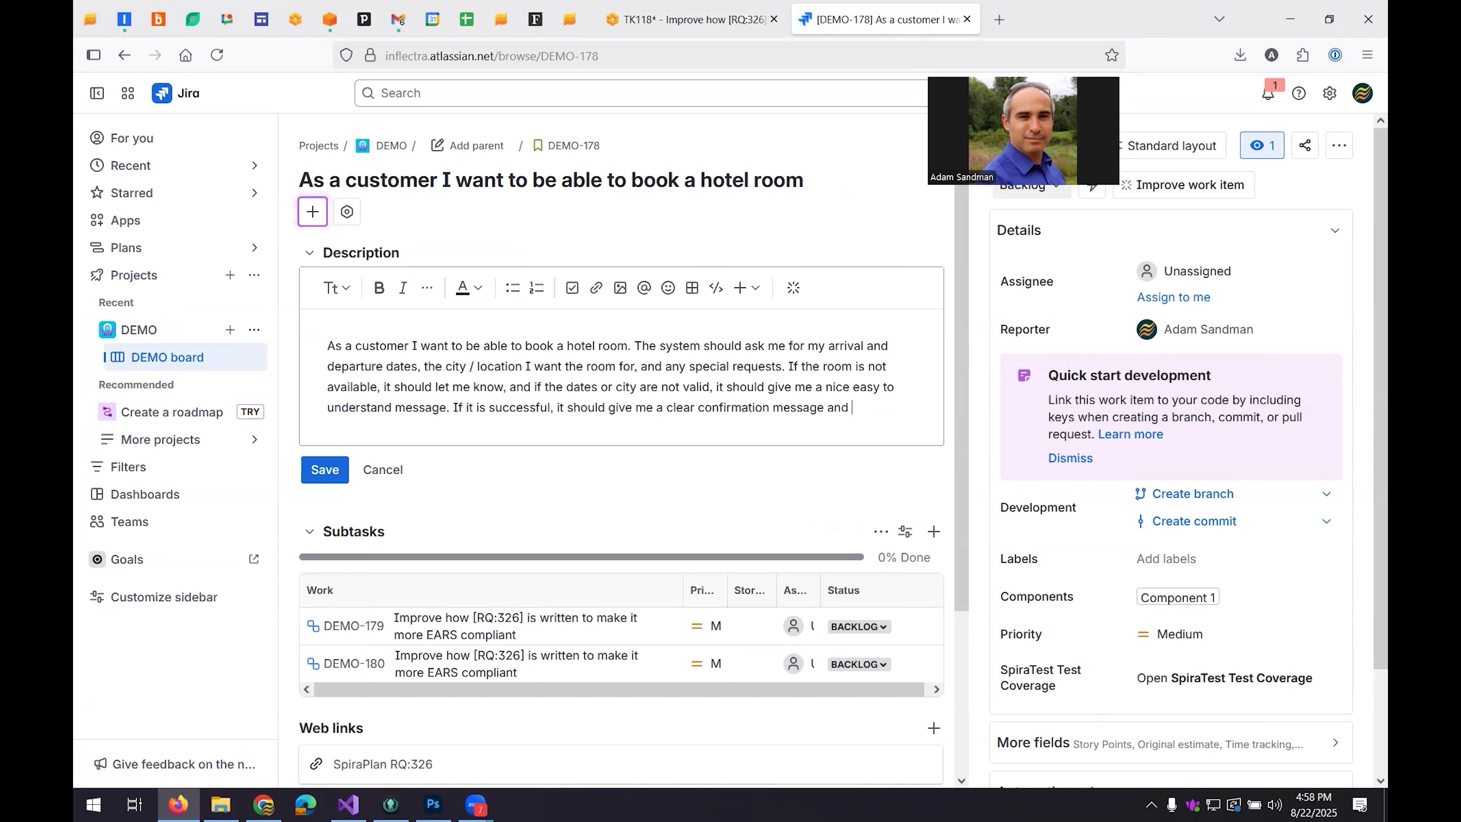
type("send me an email wit")
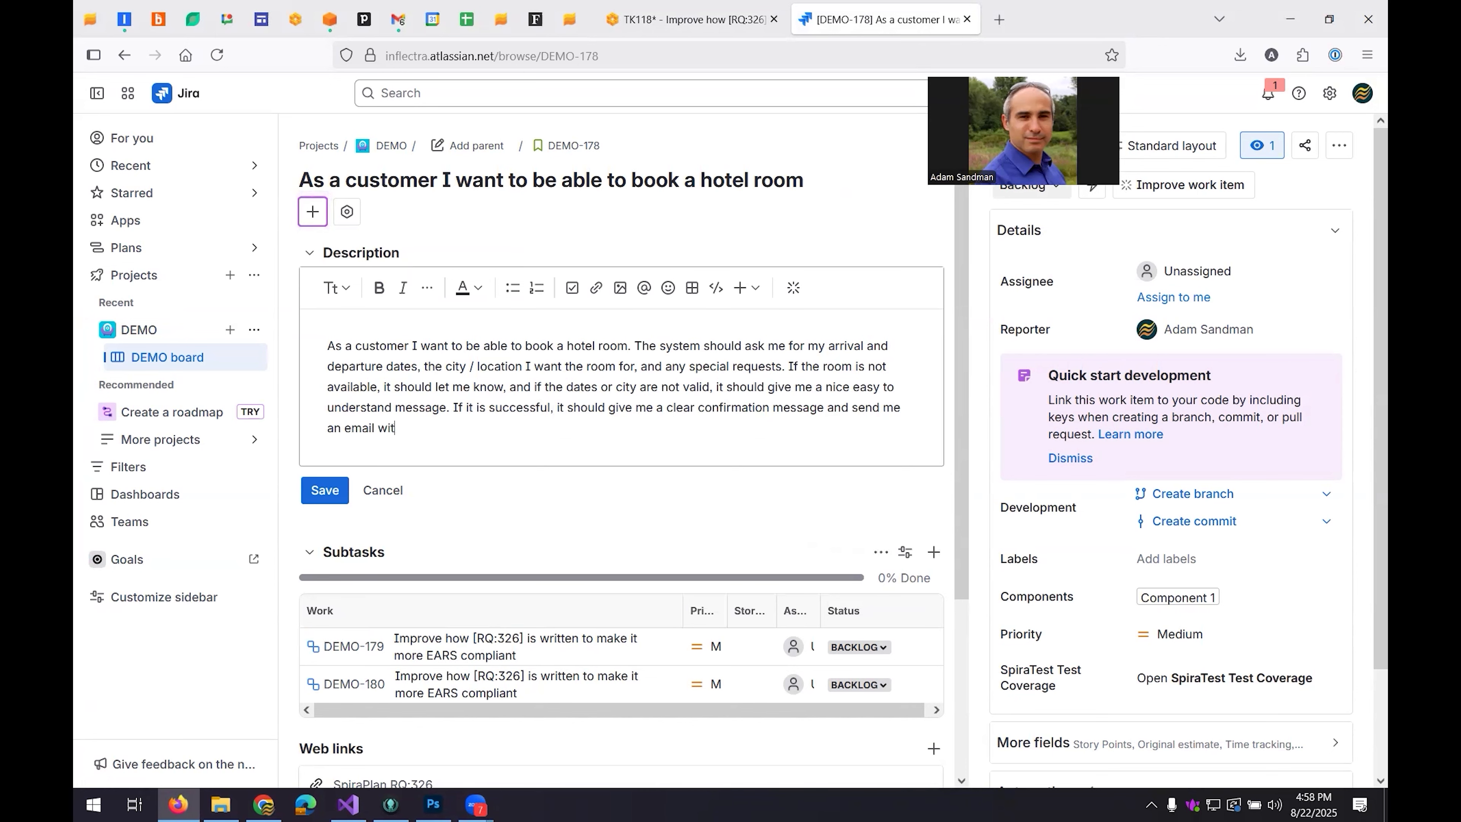
type("h the same information.")
left_click(328, 494)
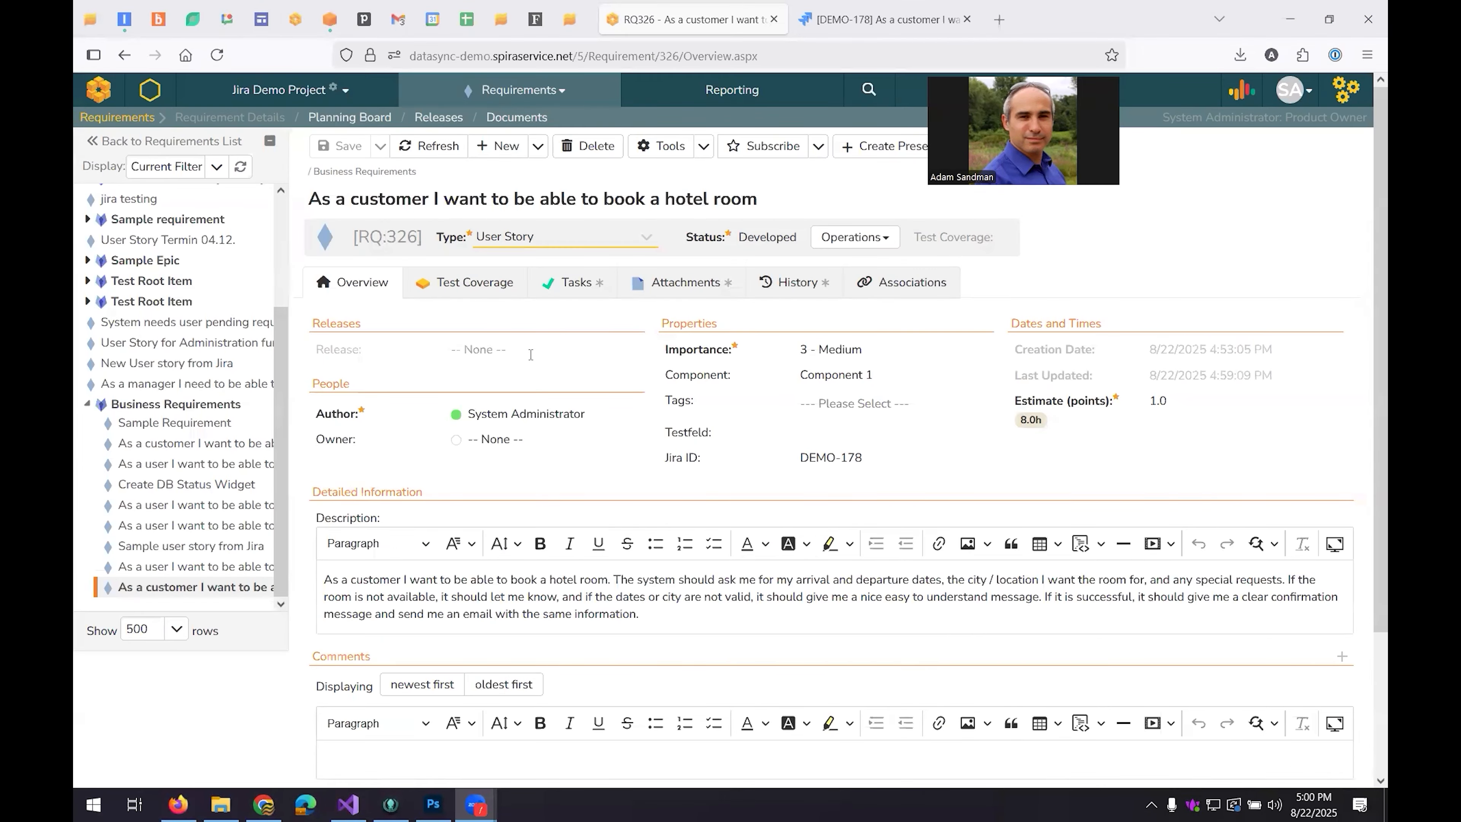
In SpiraPlan, review the synced description of requirement RQ:326 and its change history.
scroll(531, 354, "down", 2)
triple_click(590, 488)
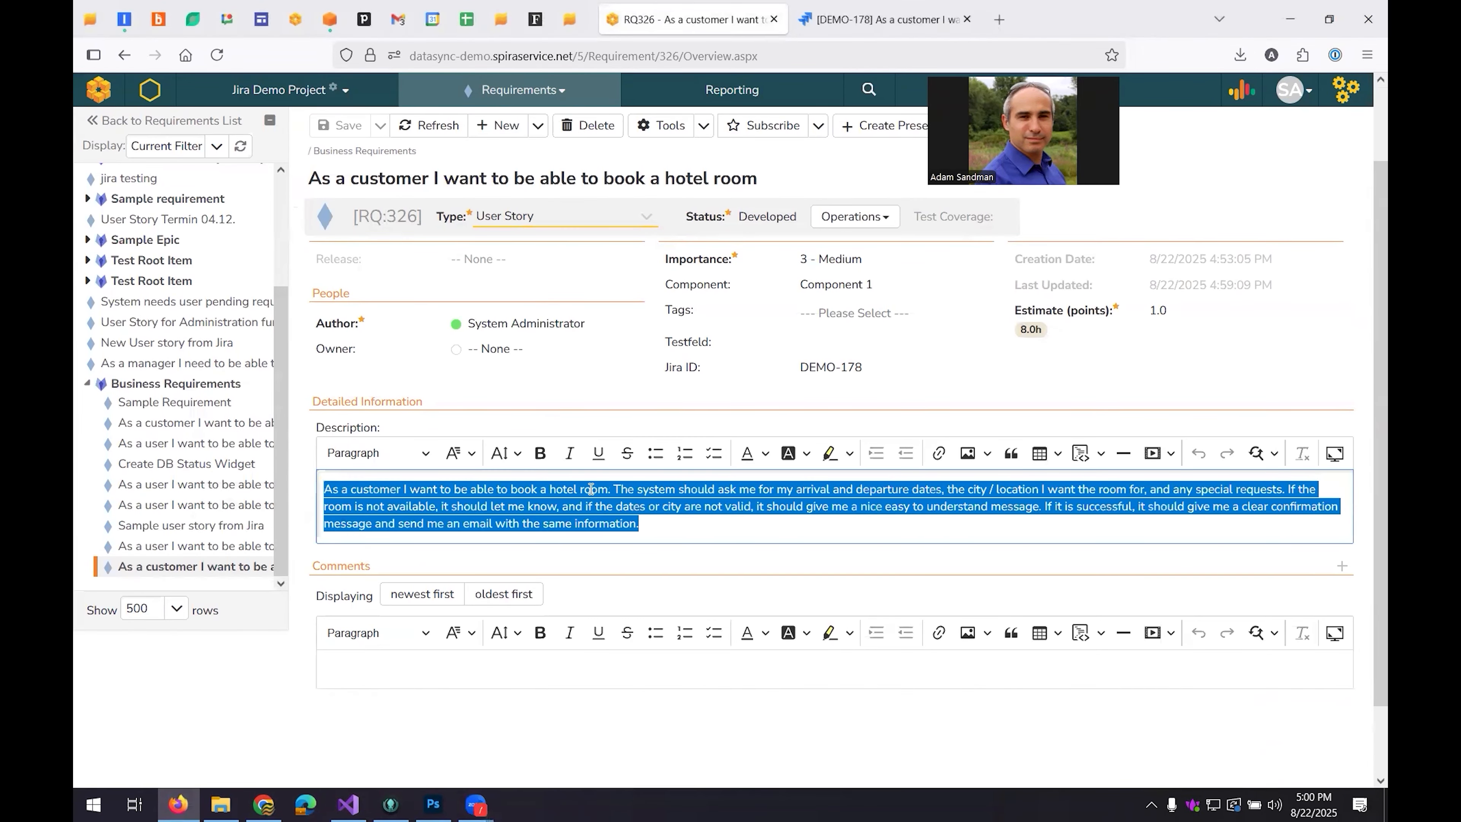
scroll(591, 489, "up", 1)
left_click(797, 282)
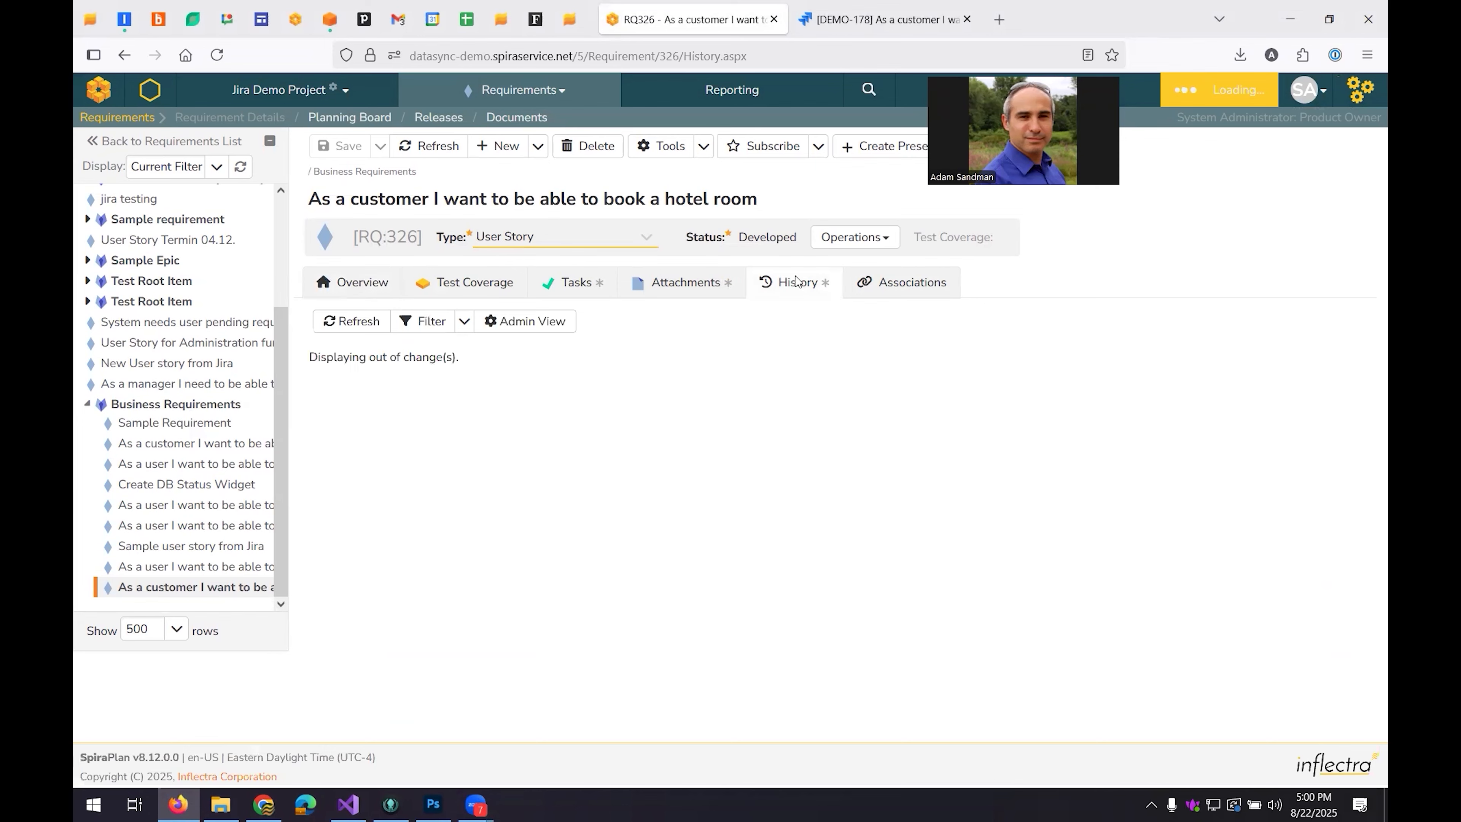
scroll(818, 504, "down", 1)
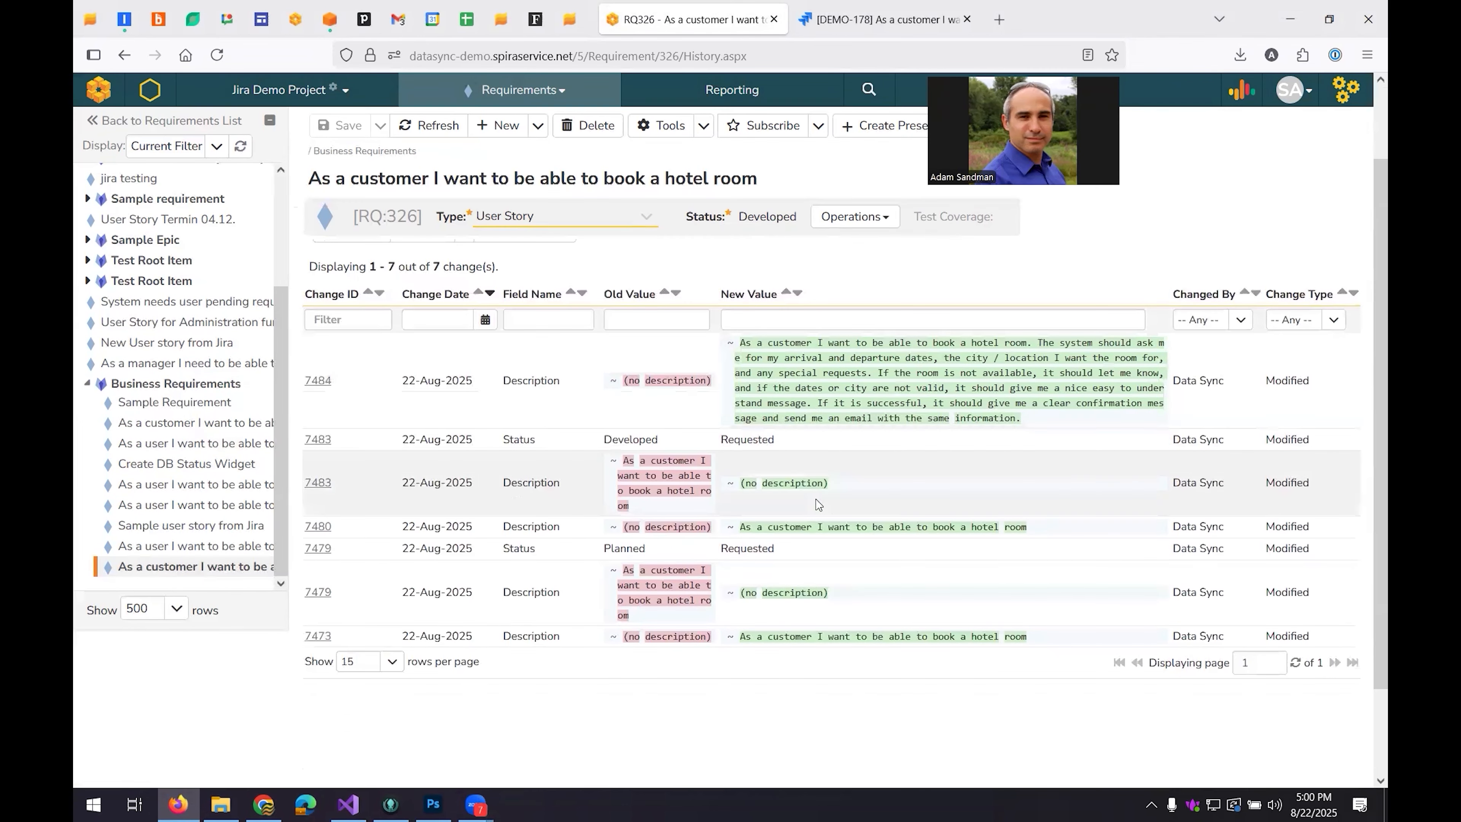
scroll(819, 504, "up", 2)
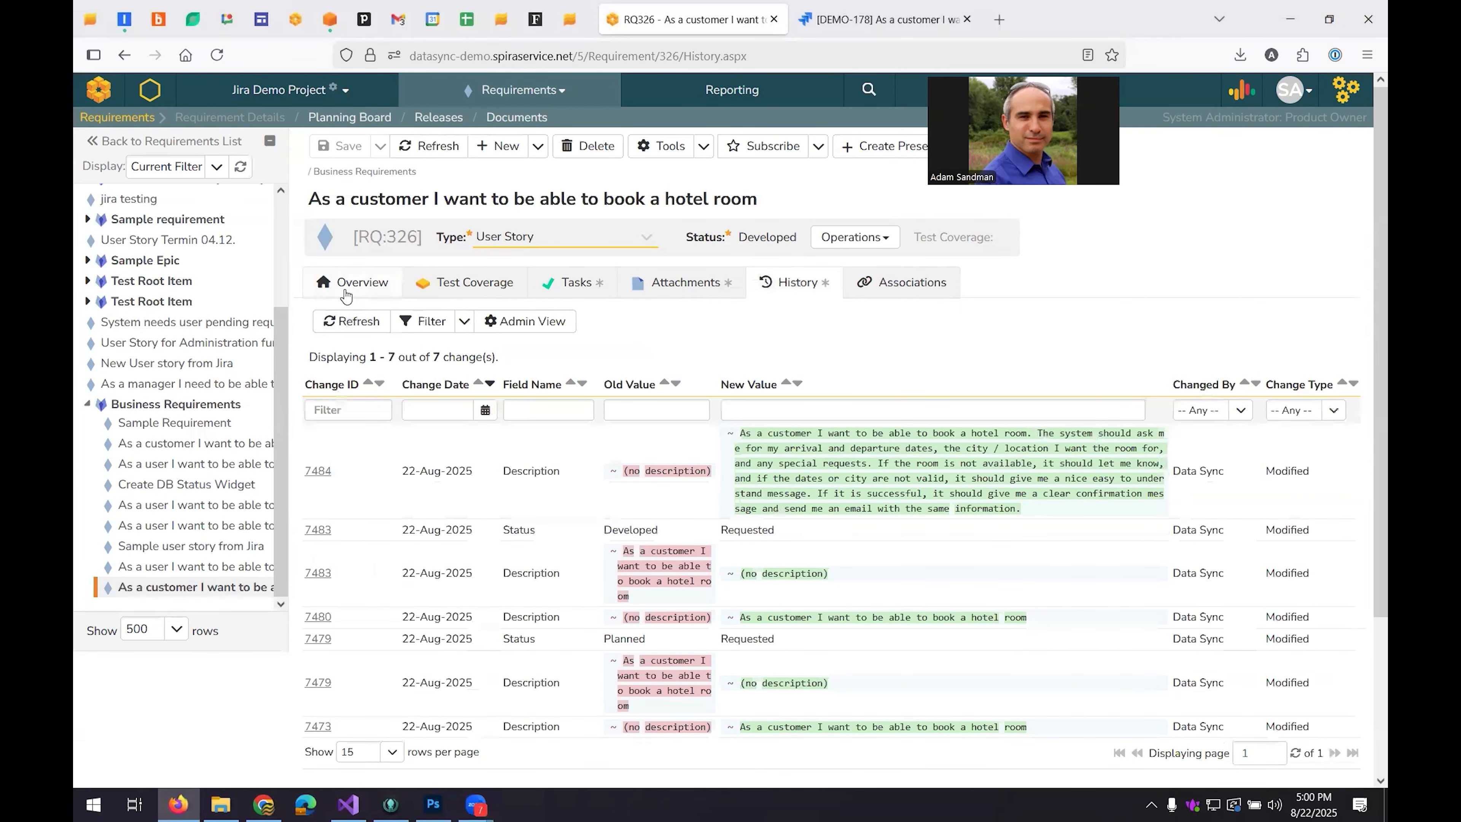
Have Inflectra.ai analyze the updated requirement's writing quality using EARS again and read its rating and improvement suggestions.
left_click(346, 294)
left_click(1241, 89)
left_click(1185, 327)
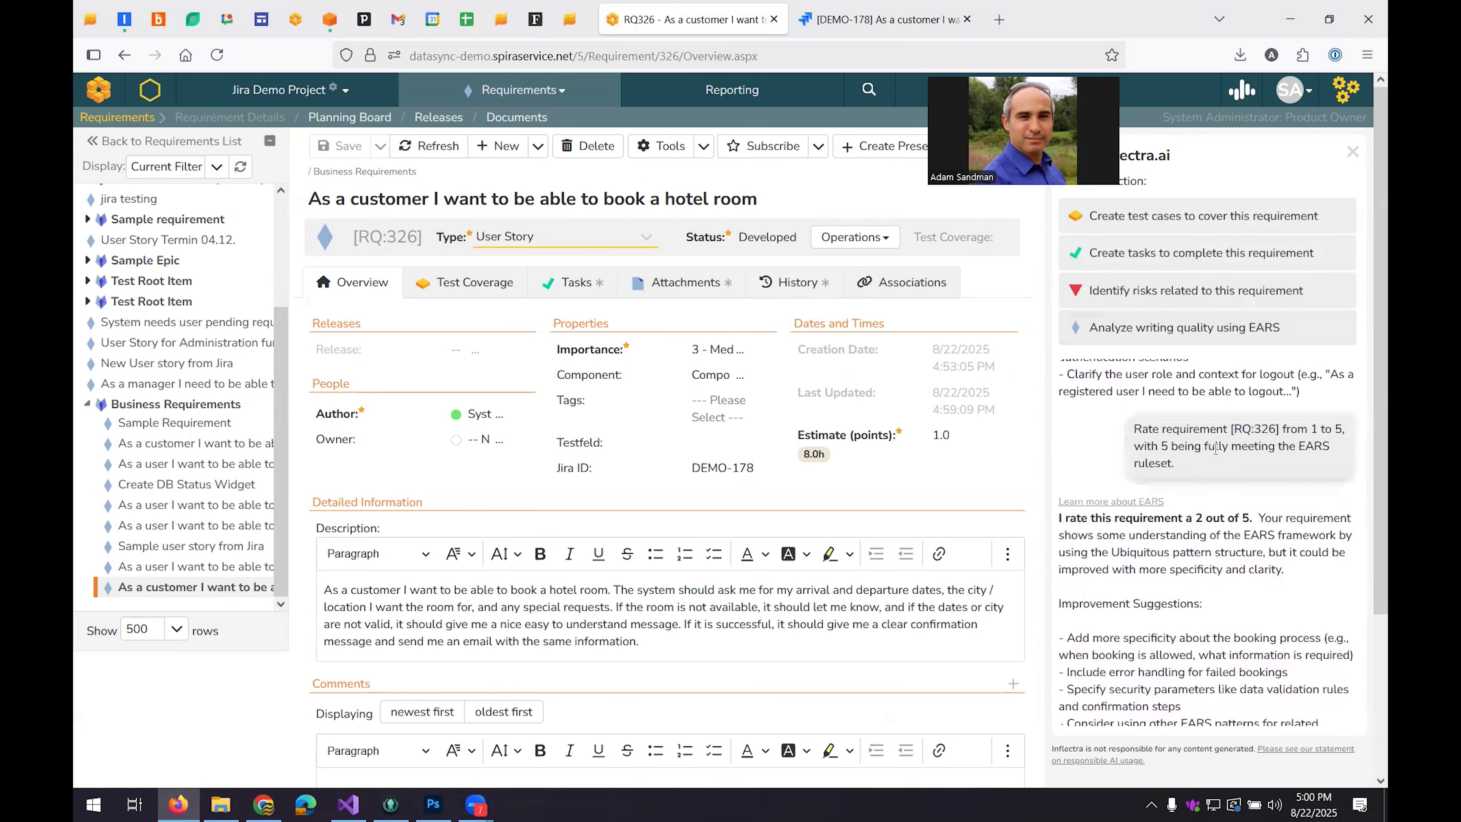
scroll(1215, 449, "down", 10)
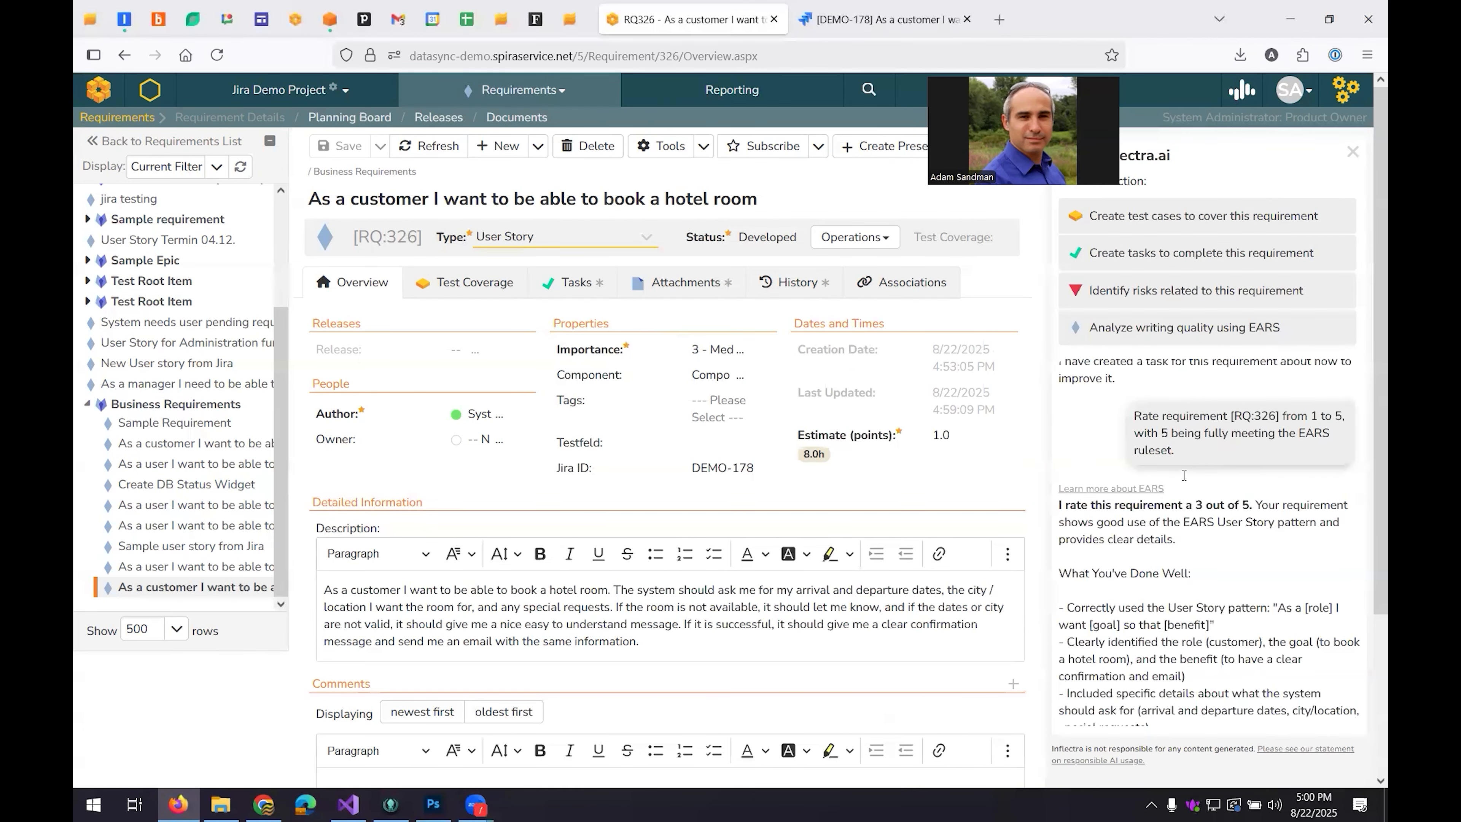
scroll(1184, 475, "down", 6)
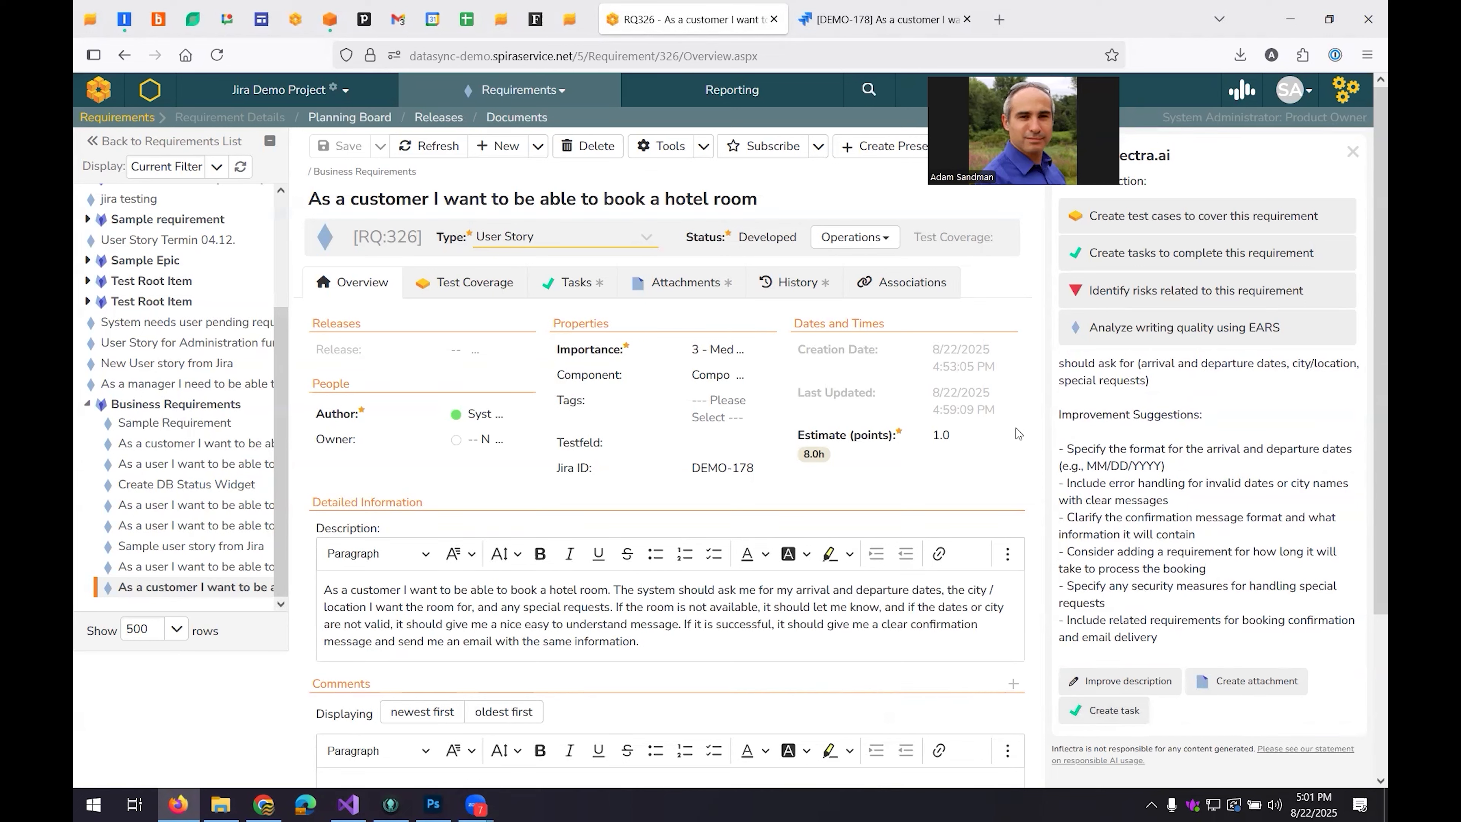
Have Inflectra.ai create test cases covering the requirement, show its test coverage and close the assistant.
left_click(1159, 226)
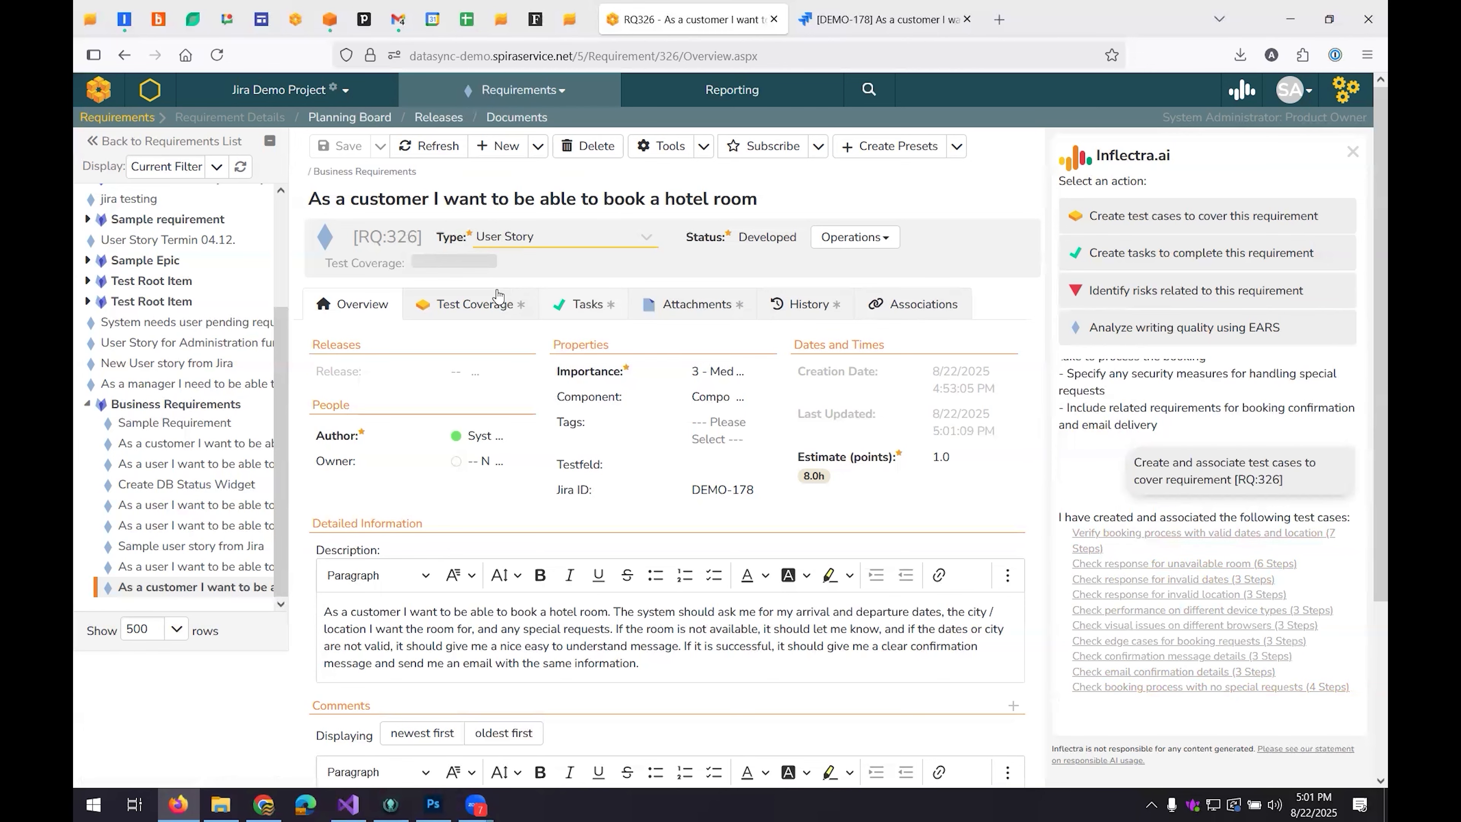
left_click(482, 305)
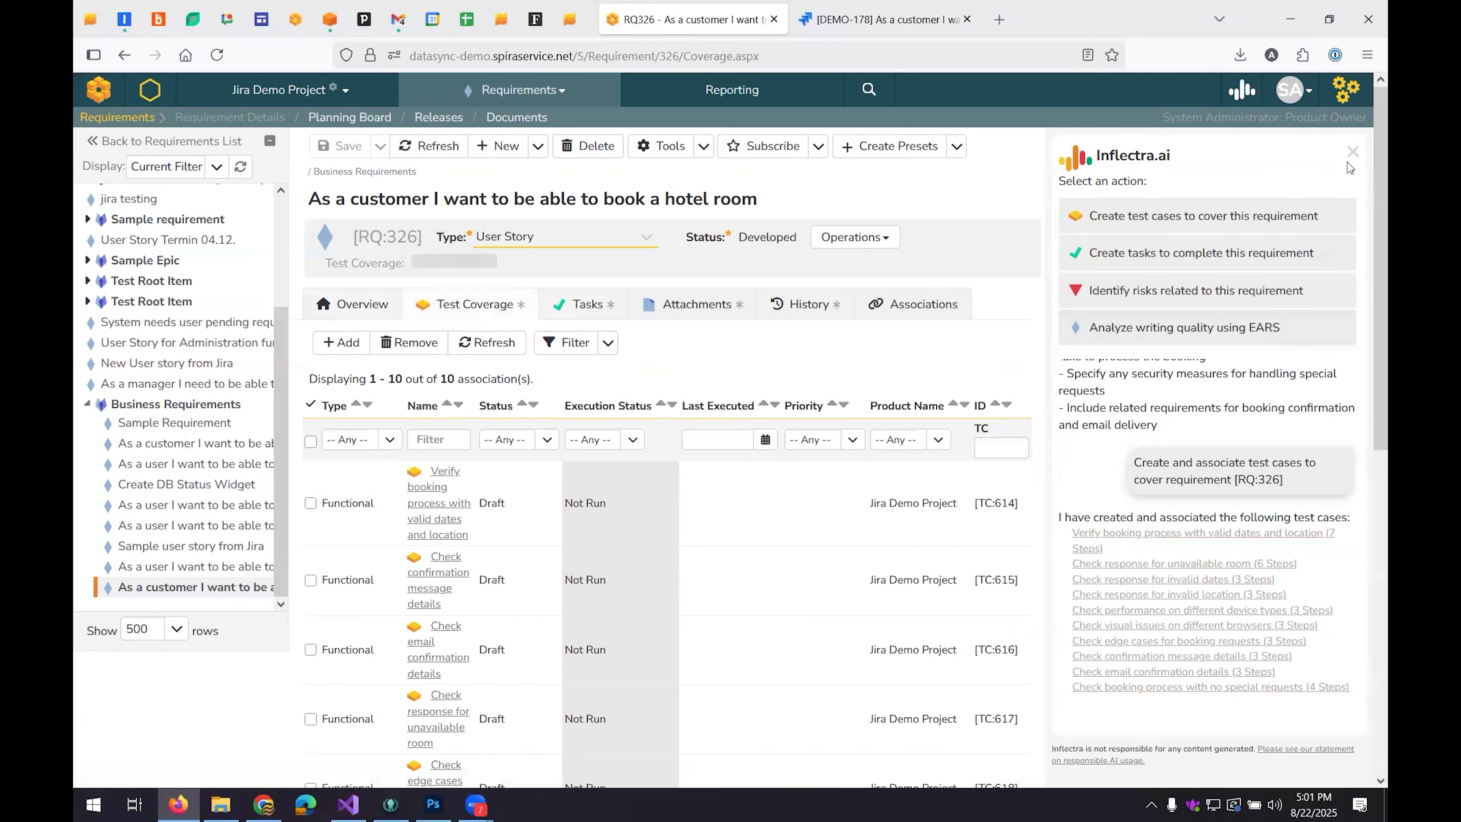
left_click(1352, 151)
Open the test case "Check edge cases for booking requests" from the coverage list and review its test steps.
scroll(609, 362, "down", 2)
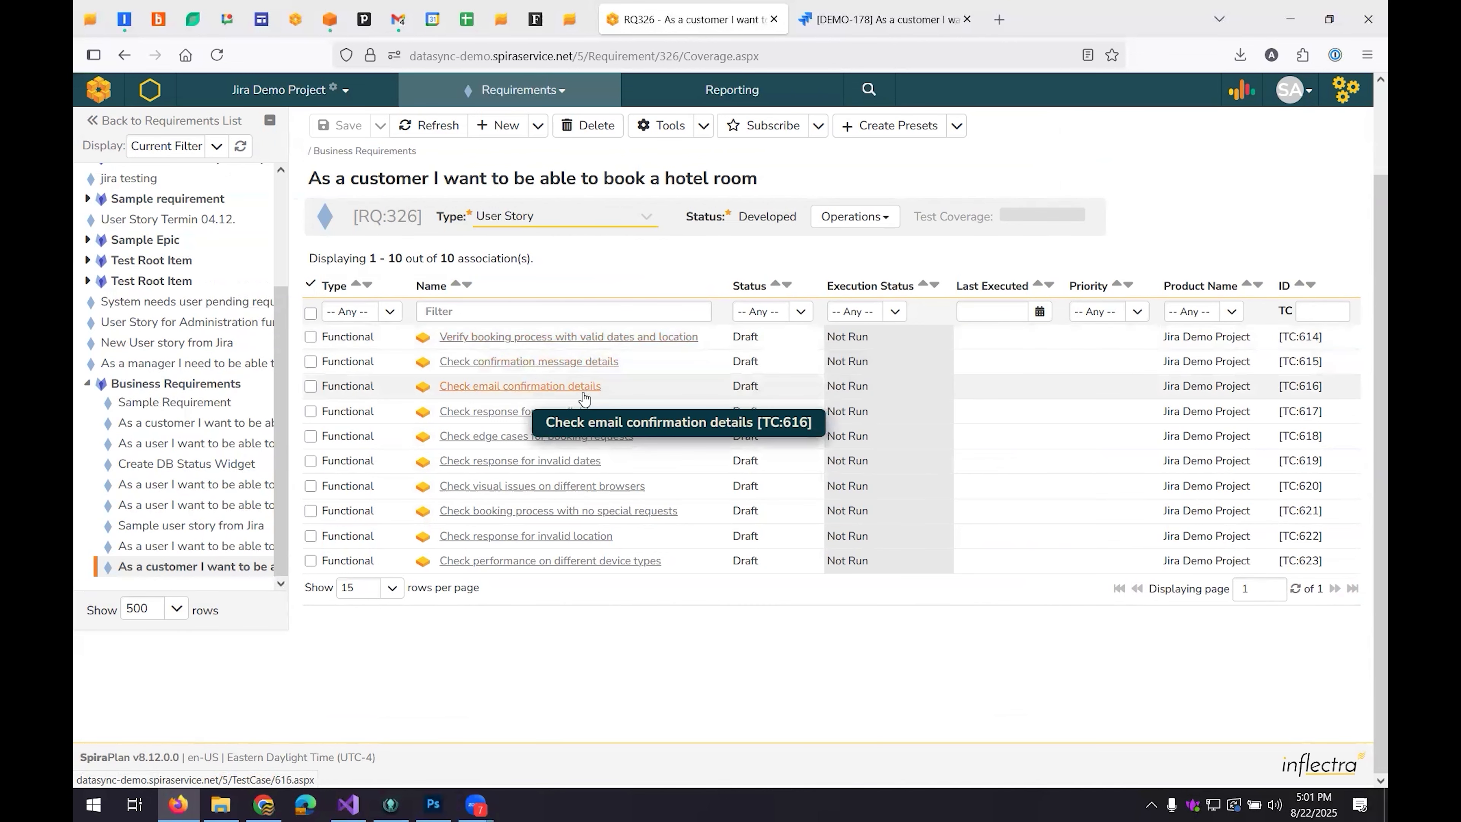
left_click(587, 439)
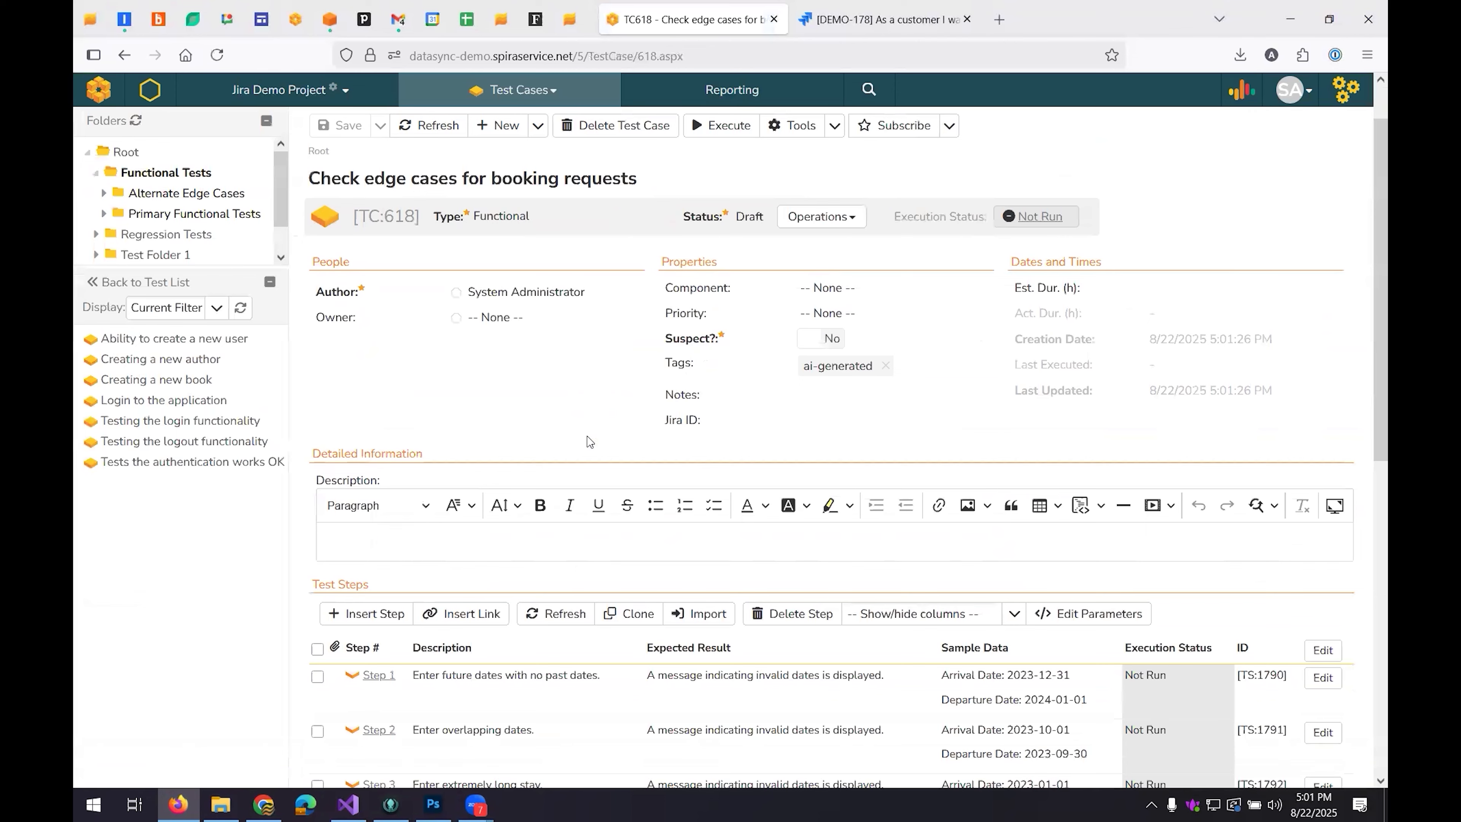
scroll(589, 441, "down", 3)
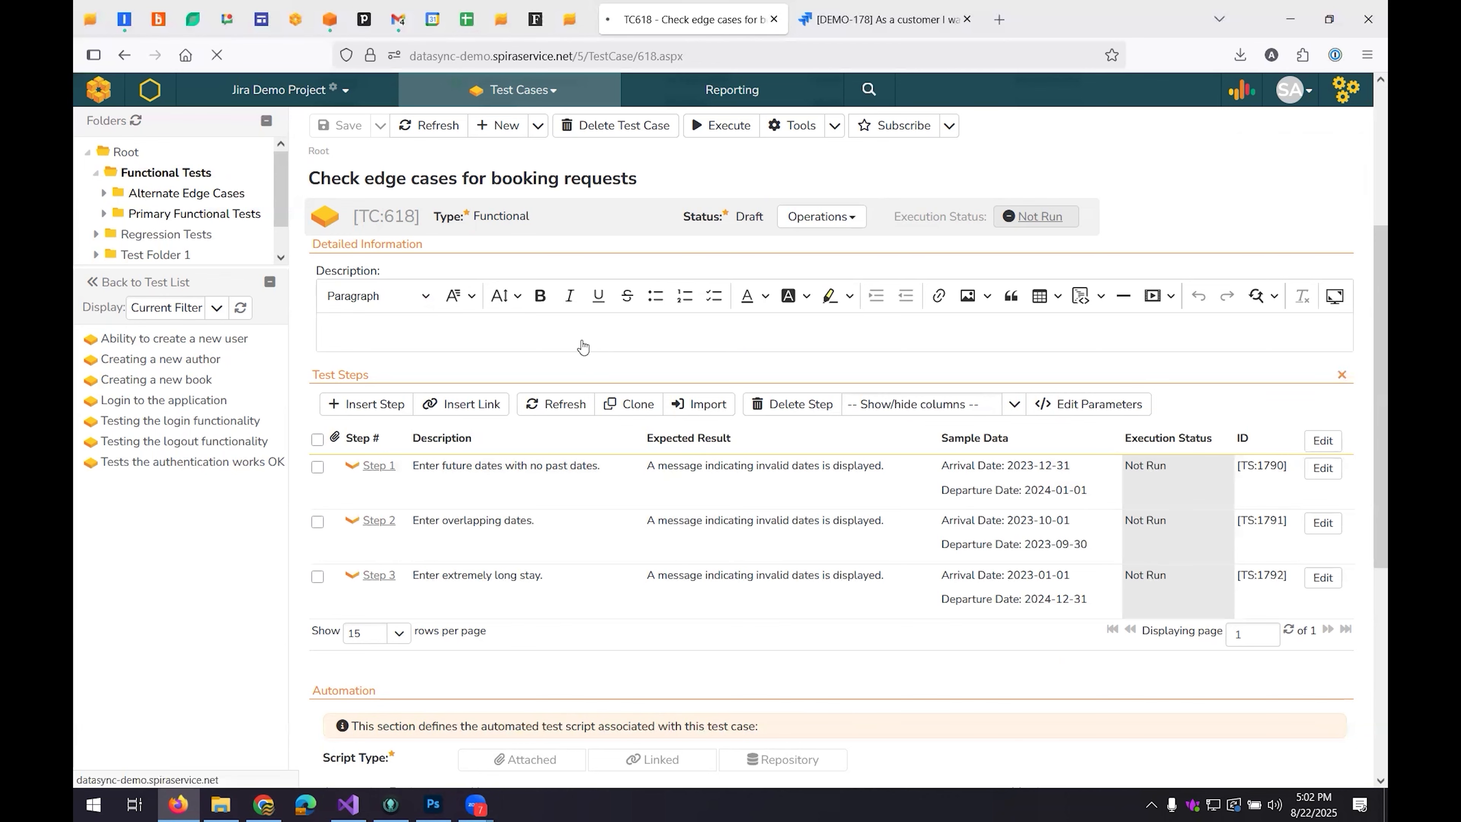
Return to the requirement's test coverage, have Inflectra.ai identify its related risks and open the risk "Failure to send confirmation email".
key("alt+Left")
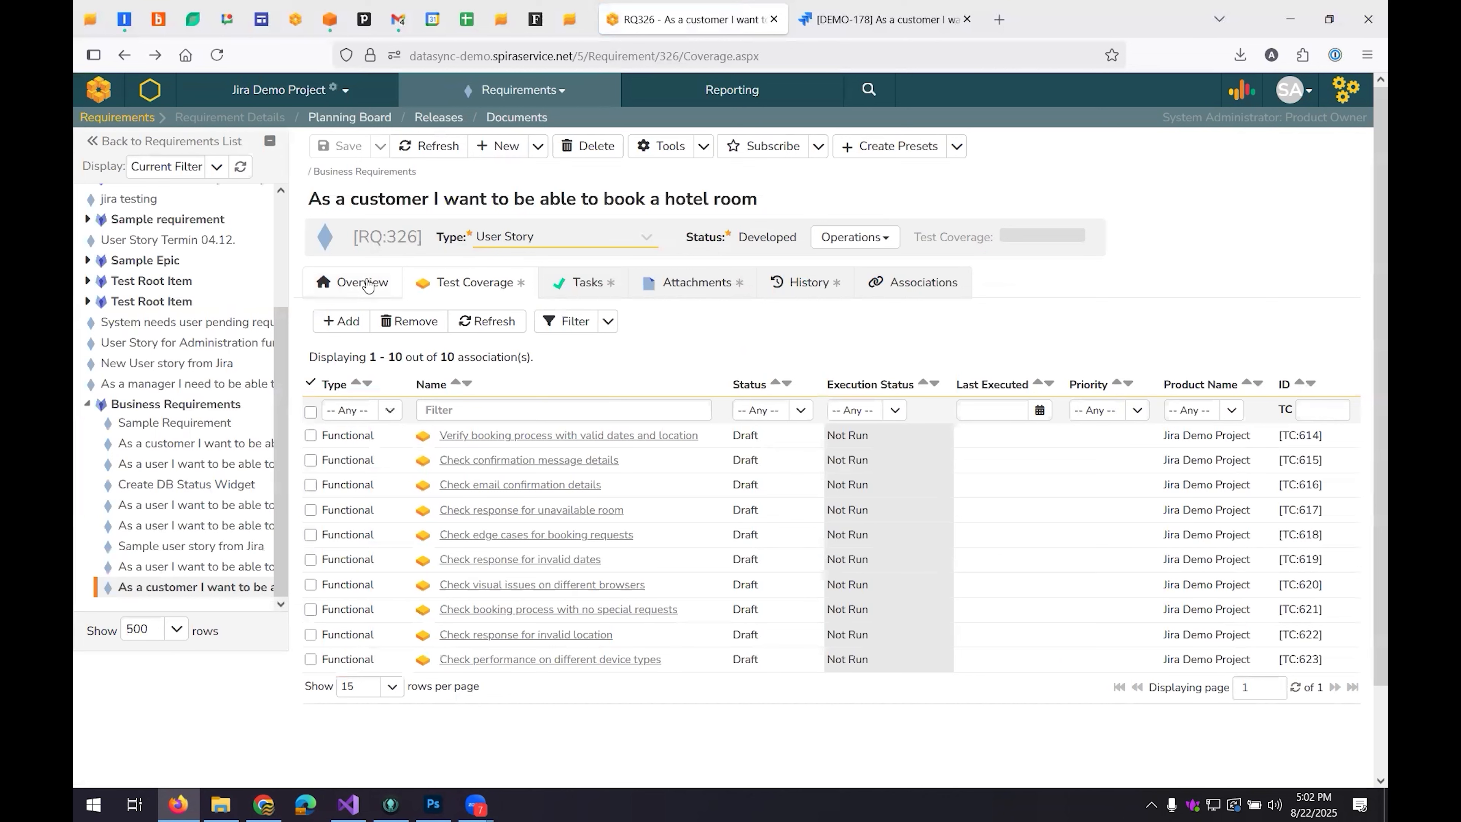
left_click(1240, 95)
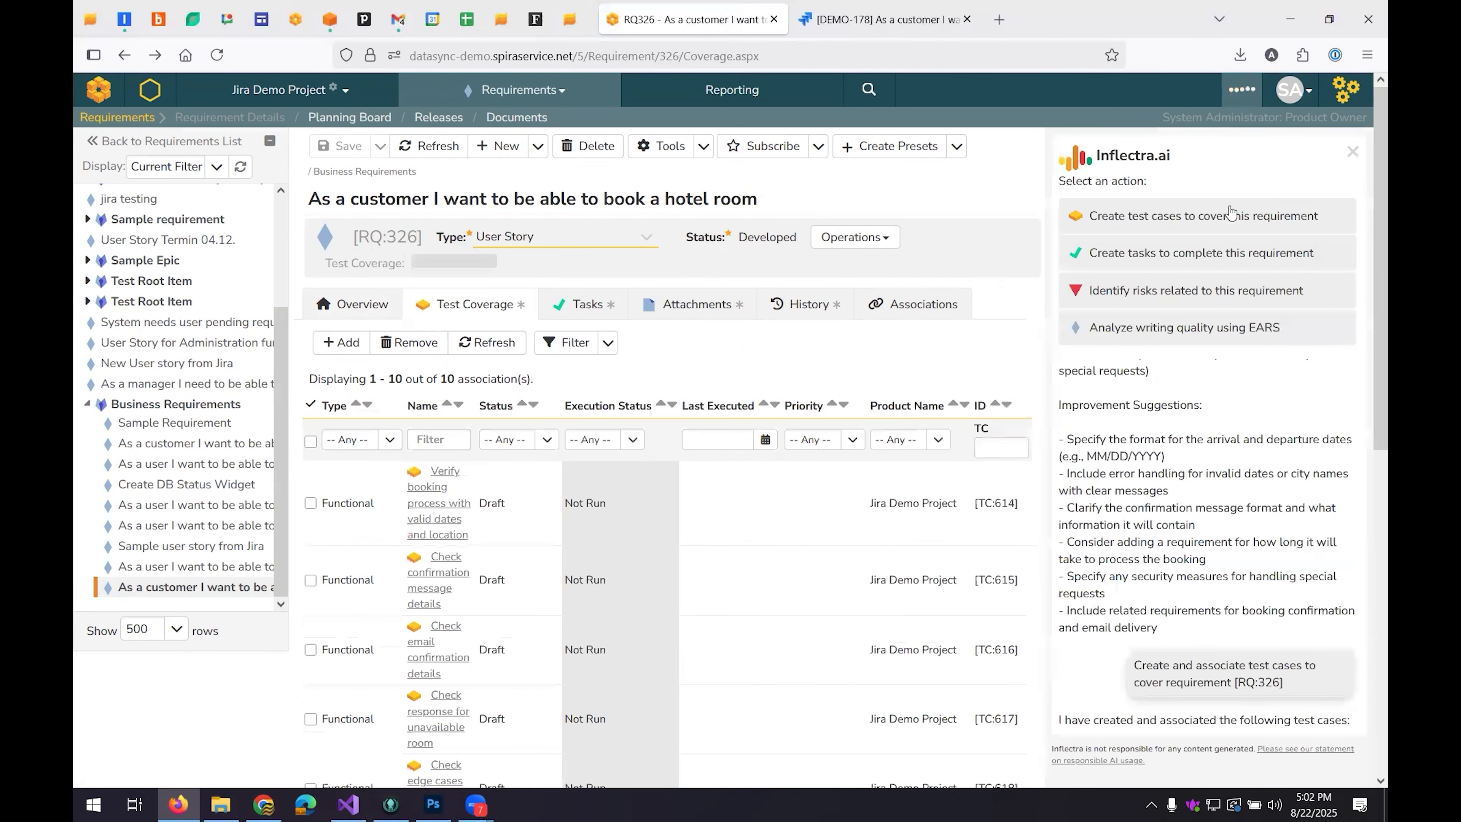
left_click(1234, 279)
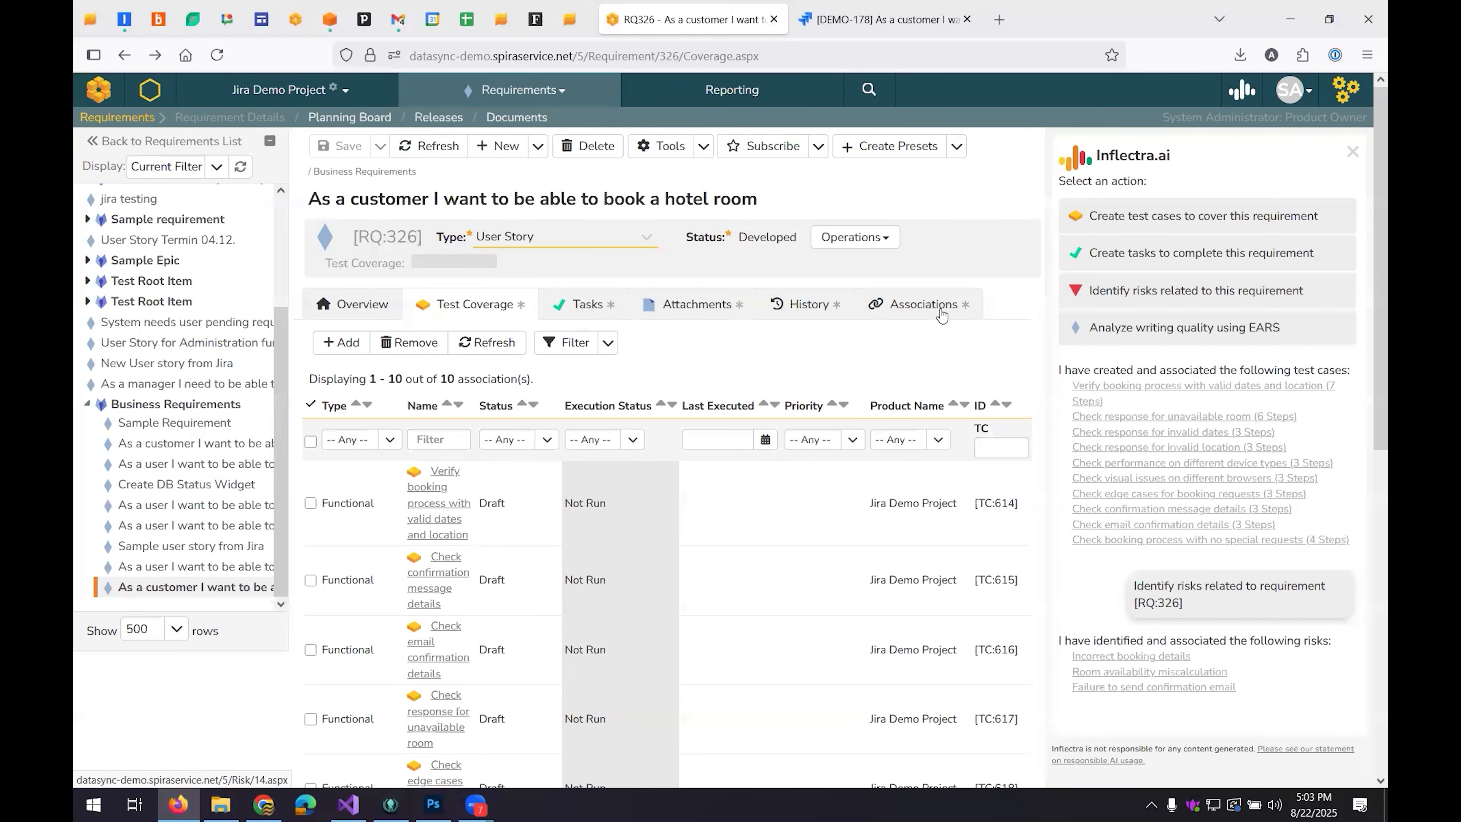
left_click(1158, 688)
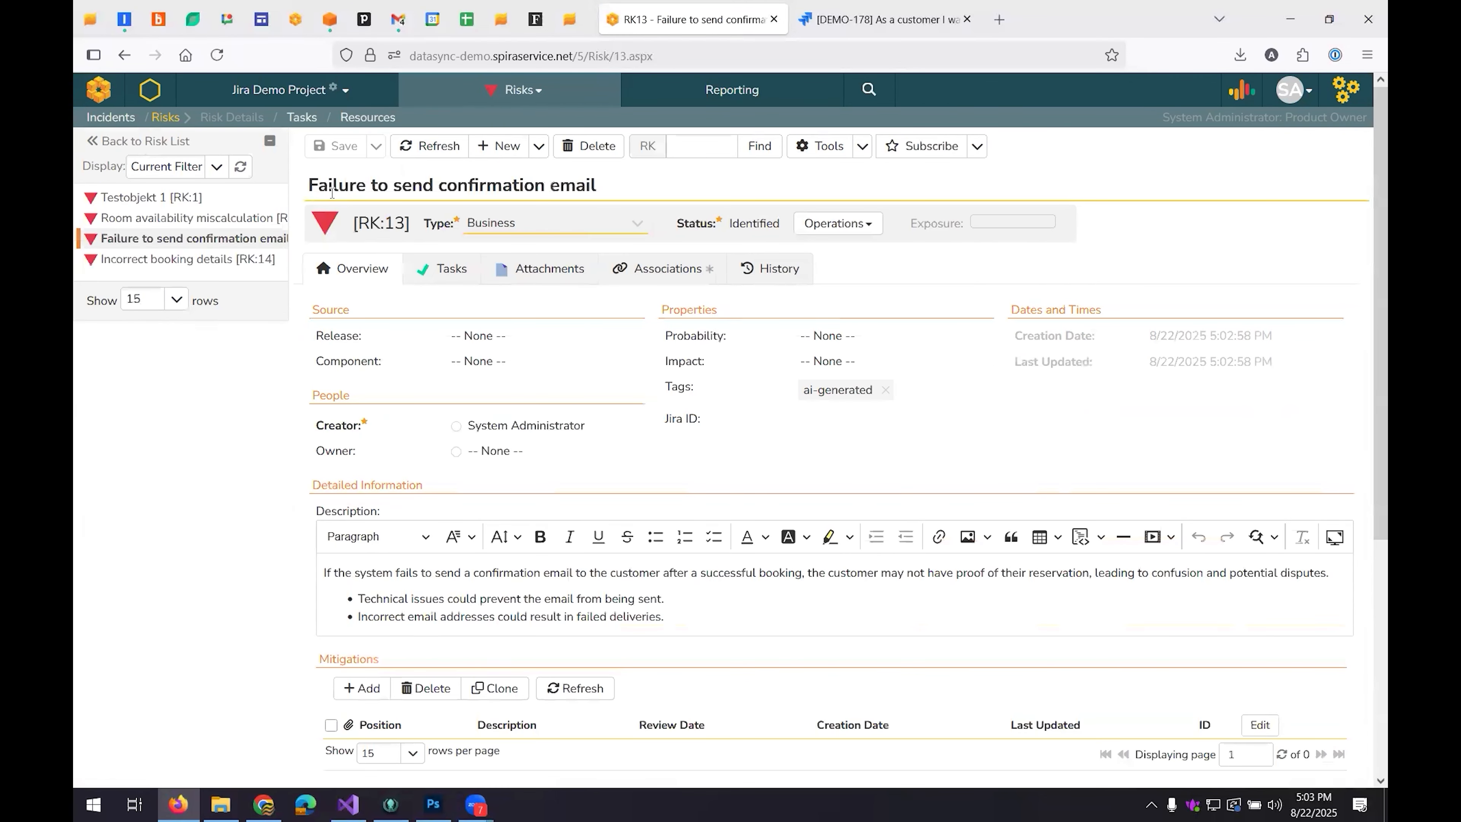
Set the confirmation email risk's probability to Possible and its impact to Critical, and save the risk.
left_click(332, 190)
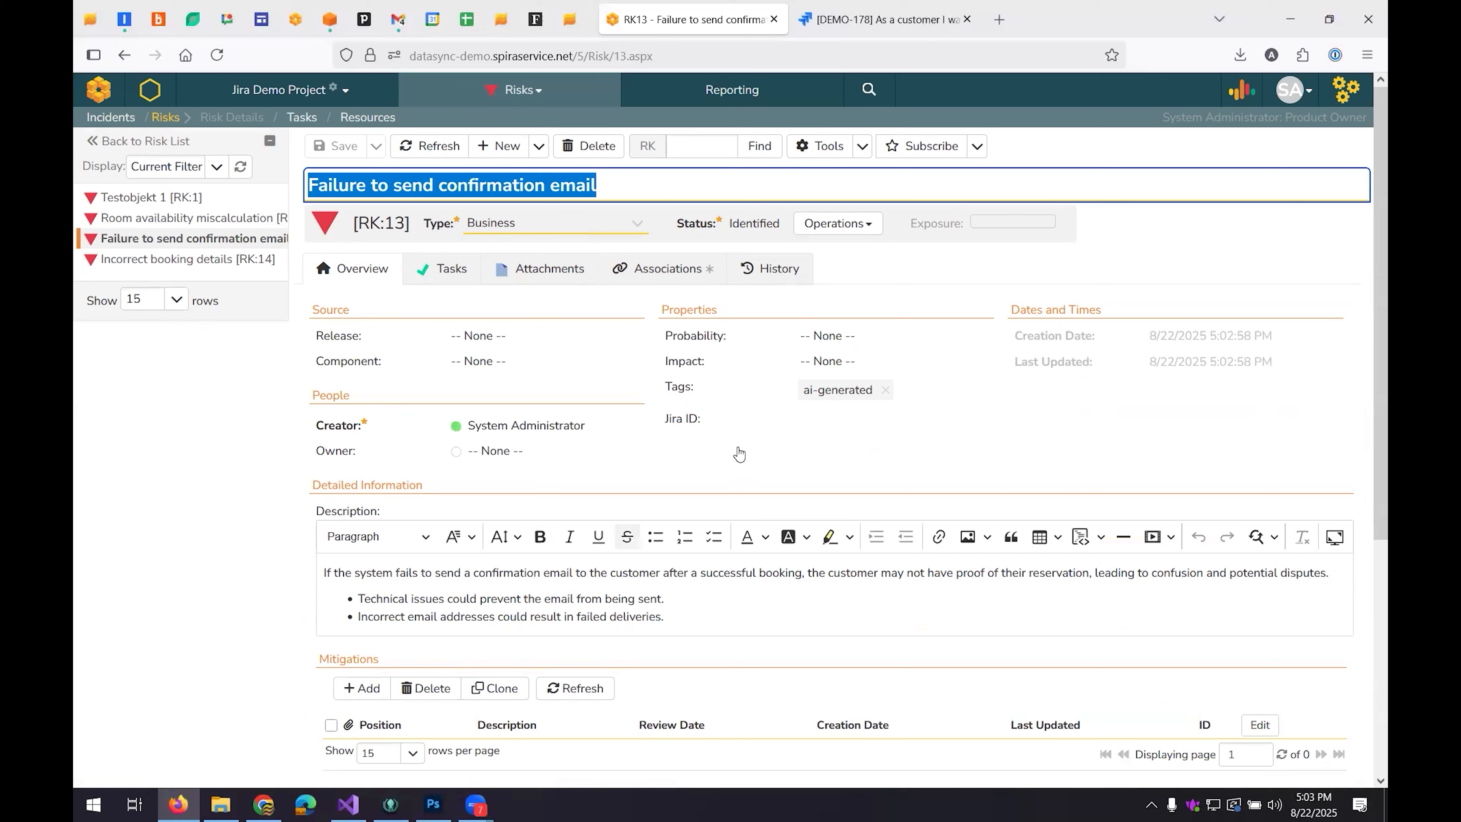
left_click(853, 337)
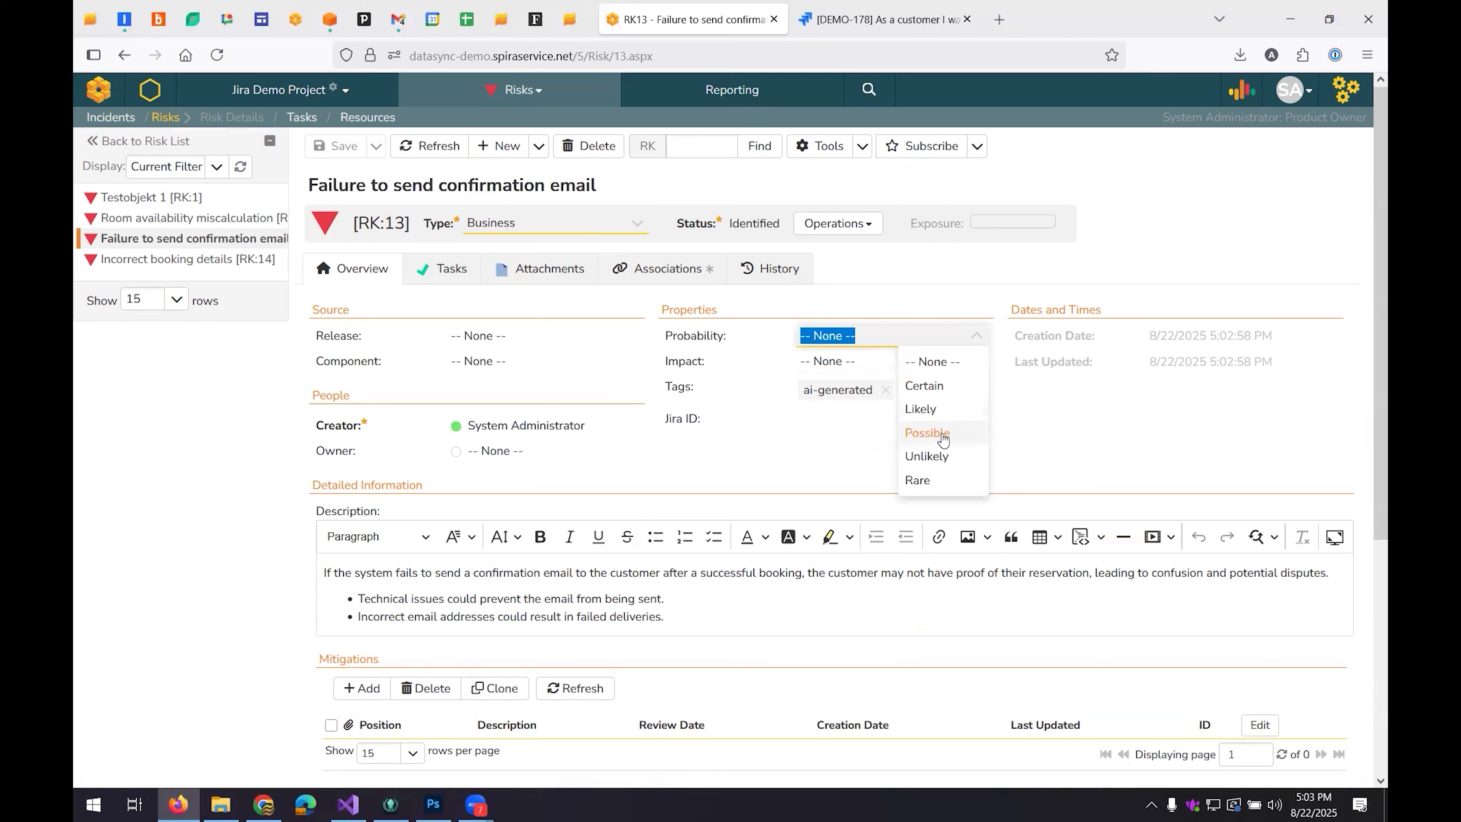
left_click(942, 433)
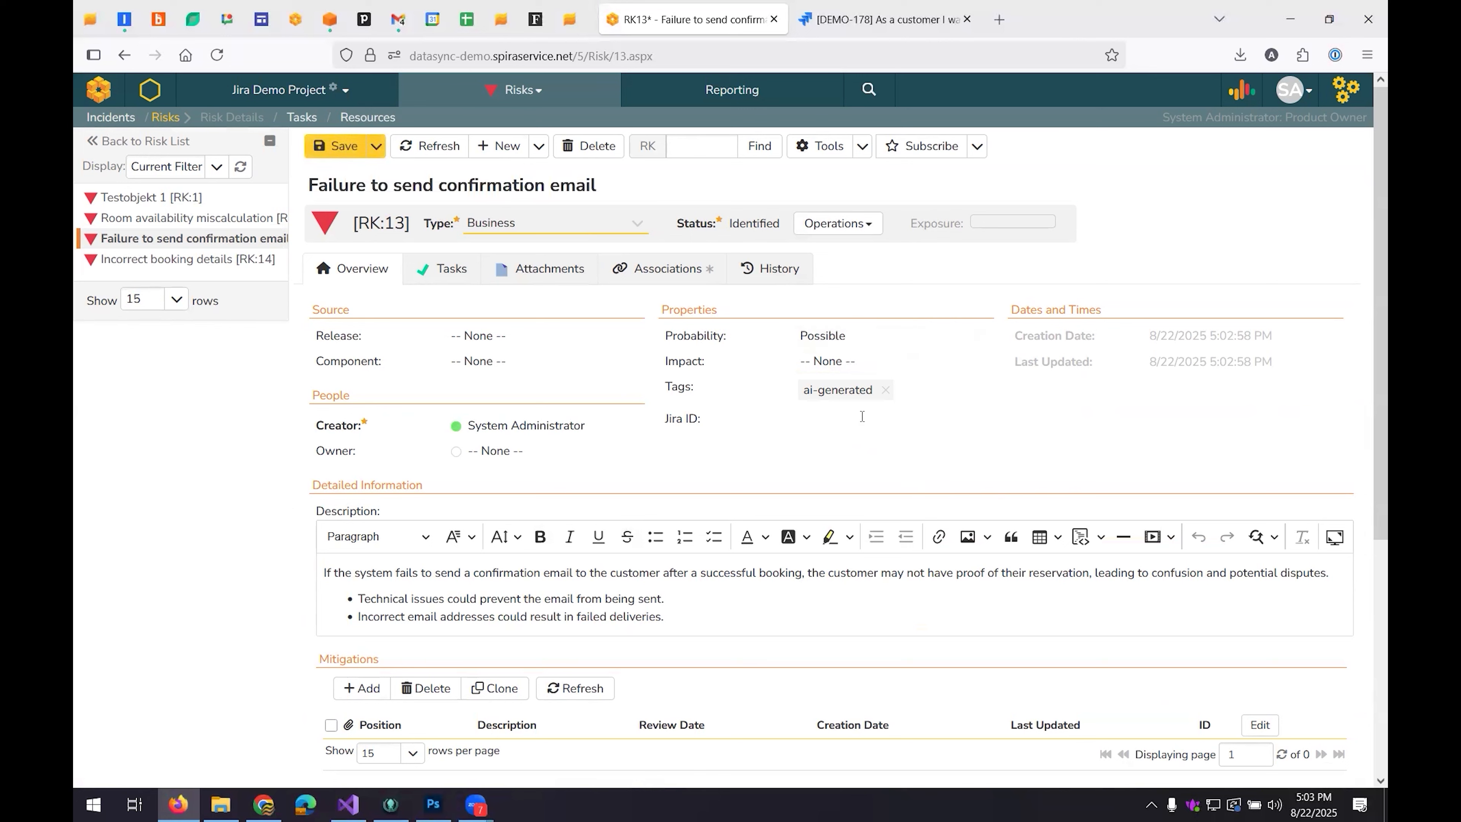
left_click(841, 361)
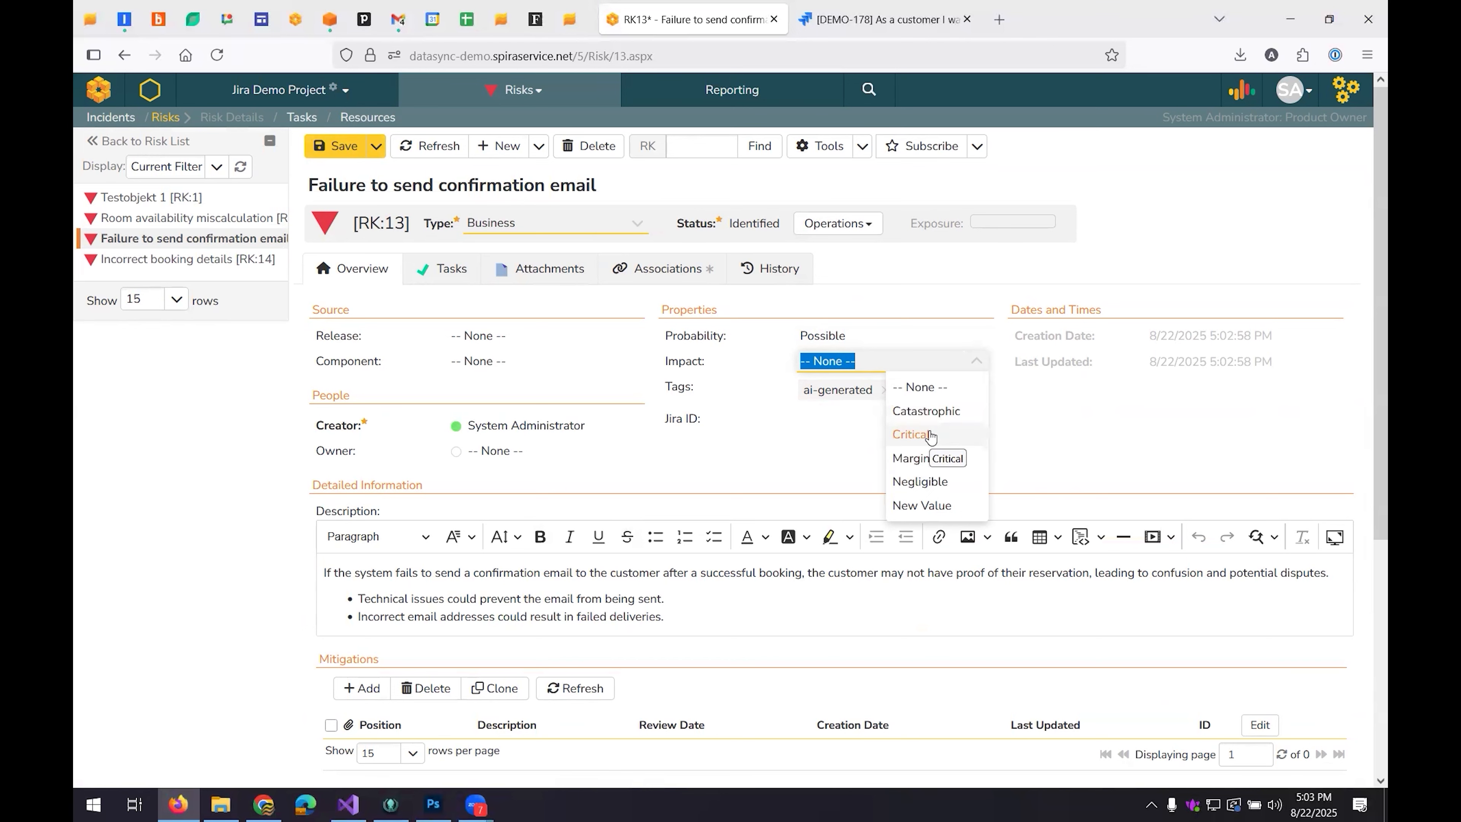
left_click(915, 435)
key("ctrl+s")
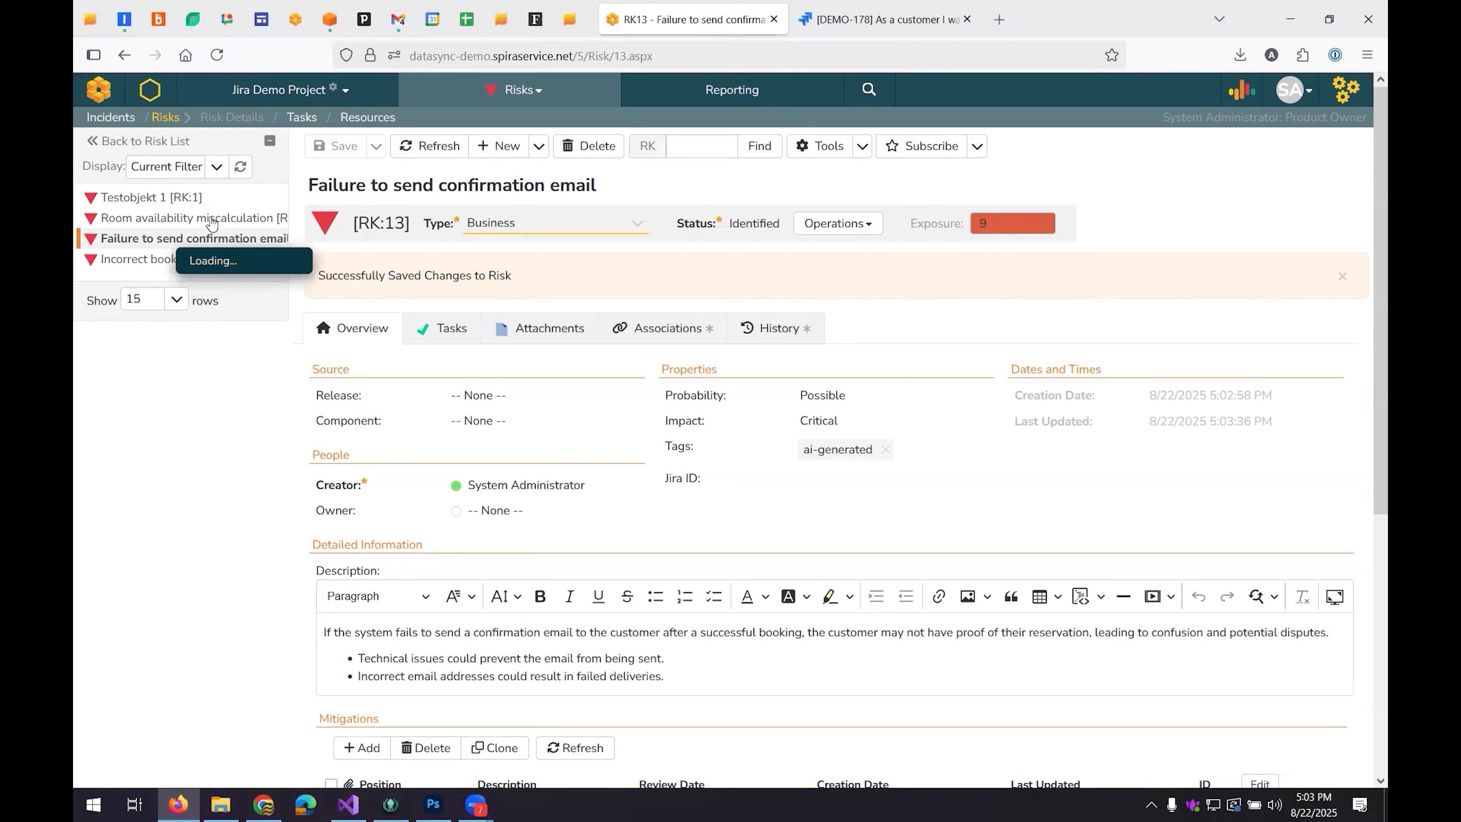
Have Inflectra.ai generate mitigations for the confirmation email risk, close the assistant and review the mitigation list.
mouse_move(205, 272)
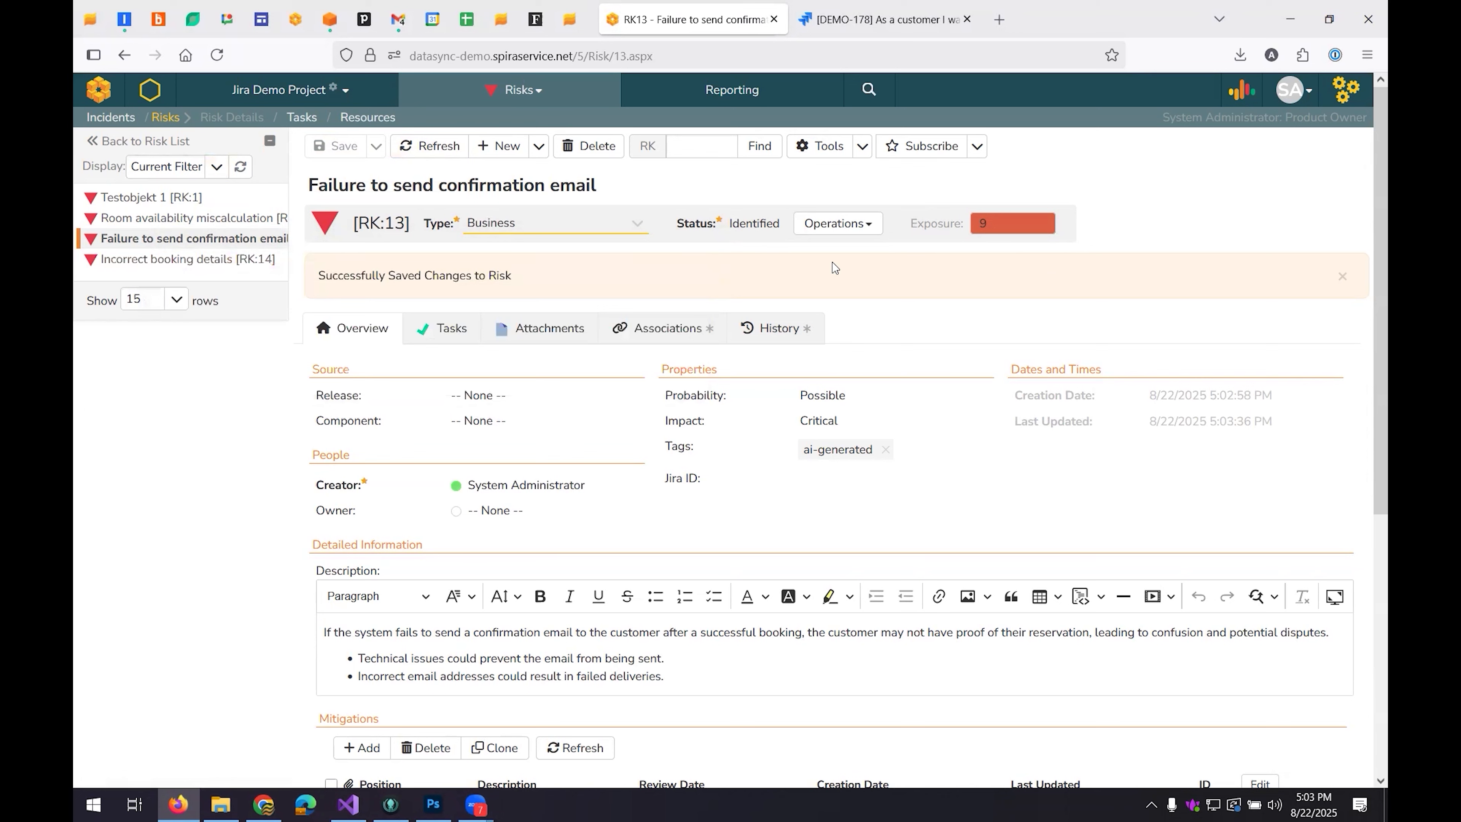
left_click(1246, 95)
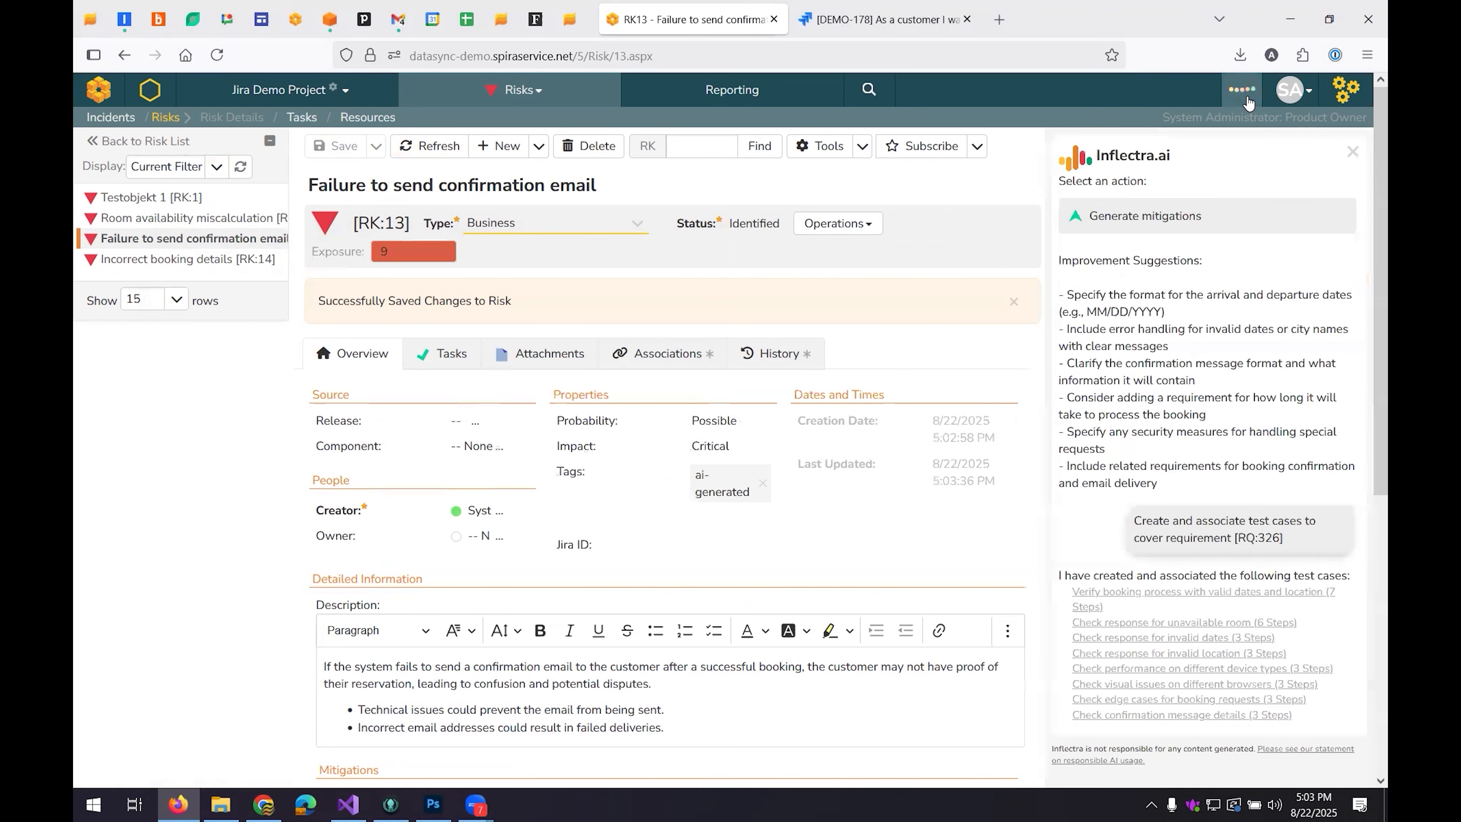
left_click(1167, 211)
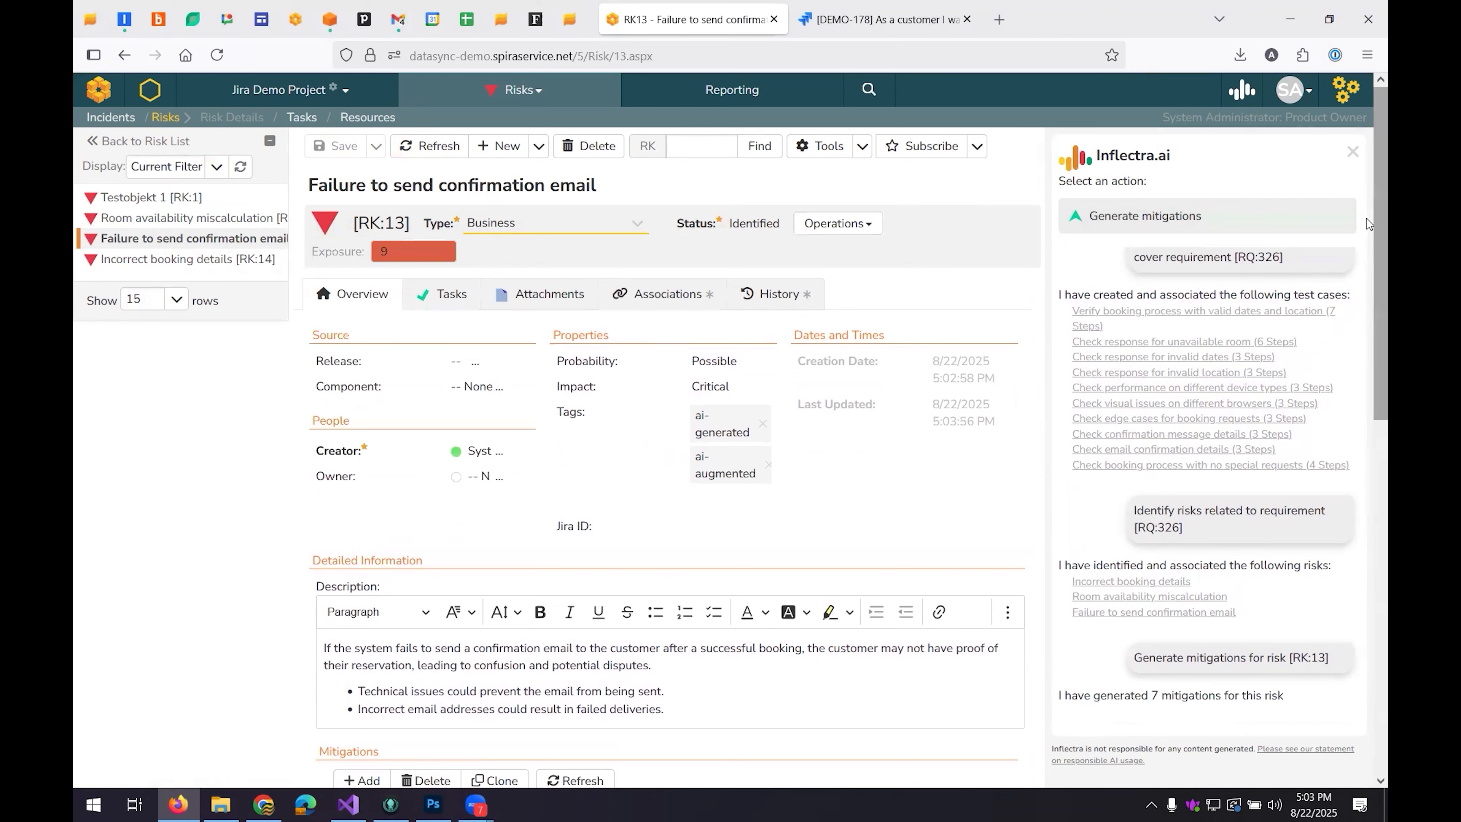
left_click(1352, 152)
scroll(720, 310, "down", 3)
scroll(720, 310, "down", 3)
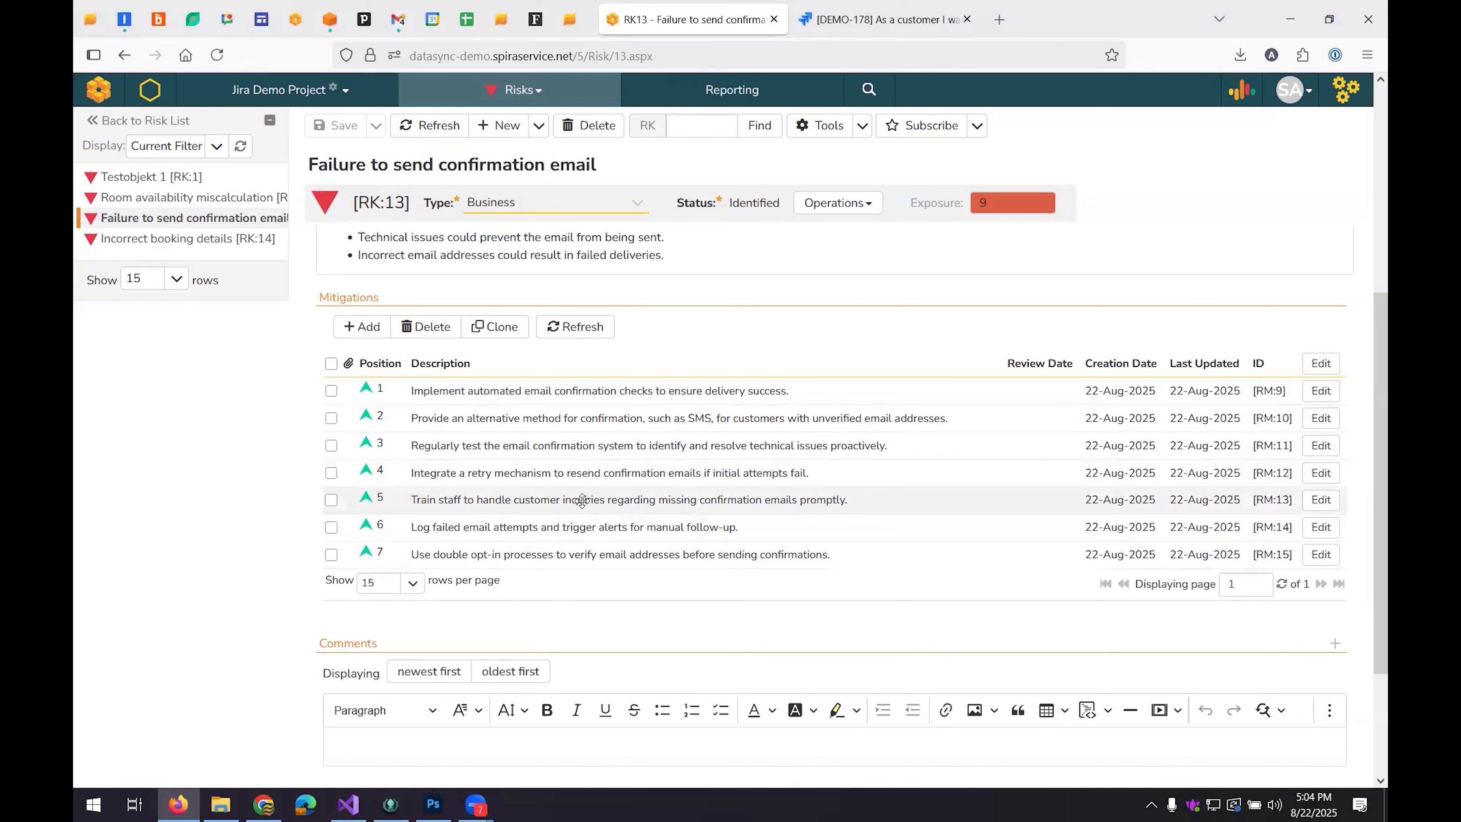
Lower the risk's probability to Unlikely and its impact to Marginal in light of the mitigations, and save the risk.
scroll(582, 500, "up", 5)
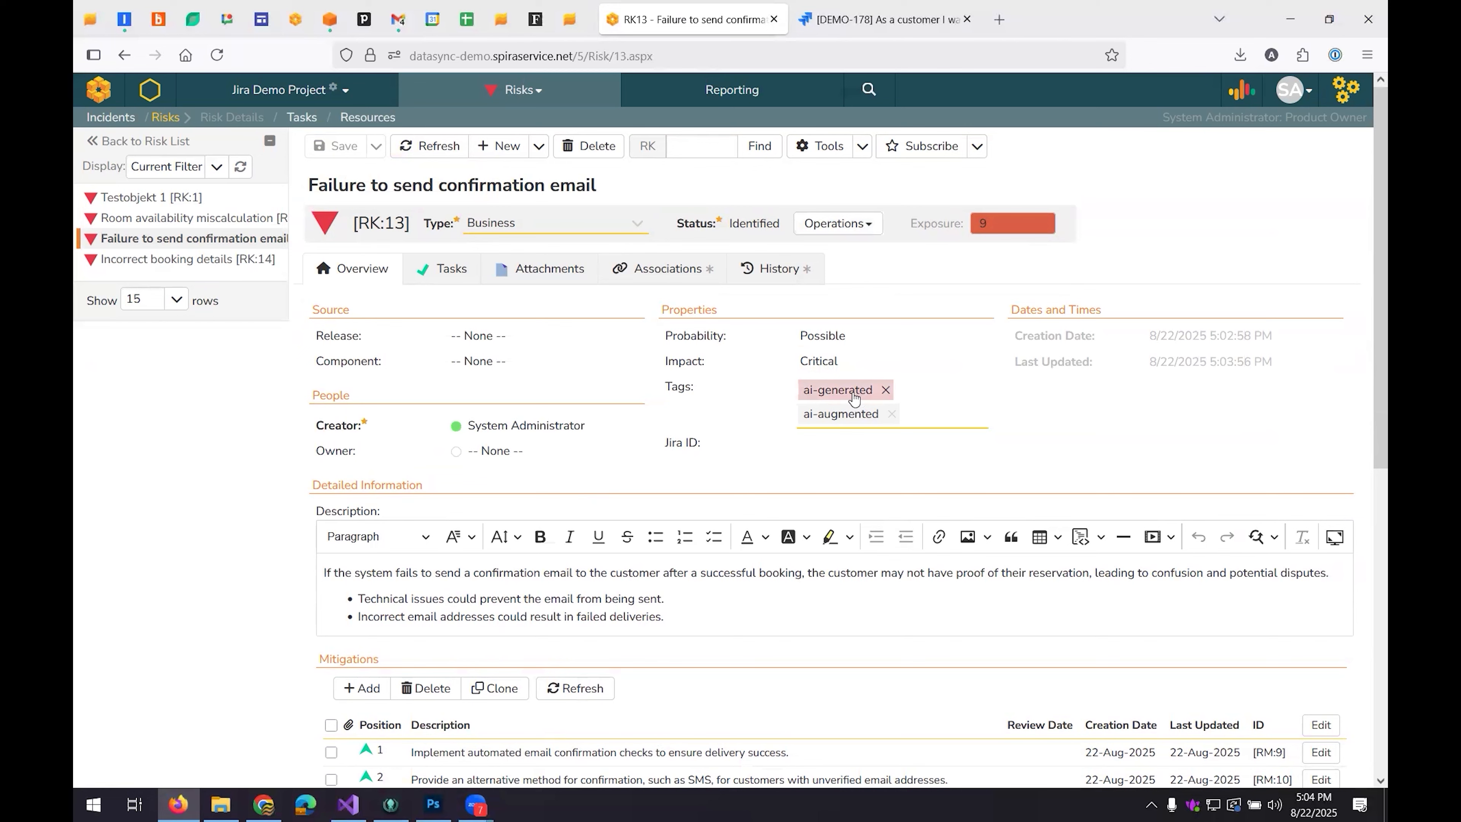
left_click(830, 336)
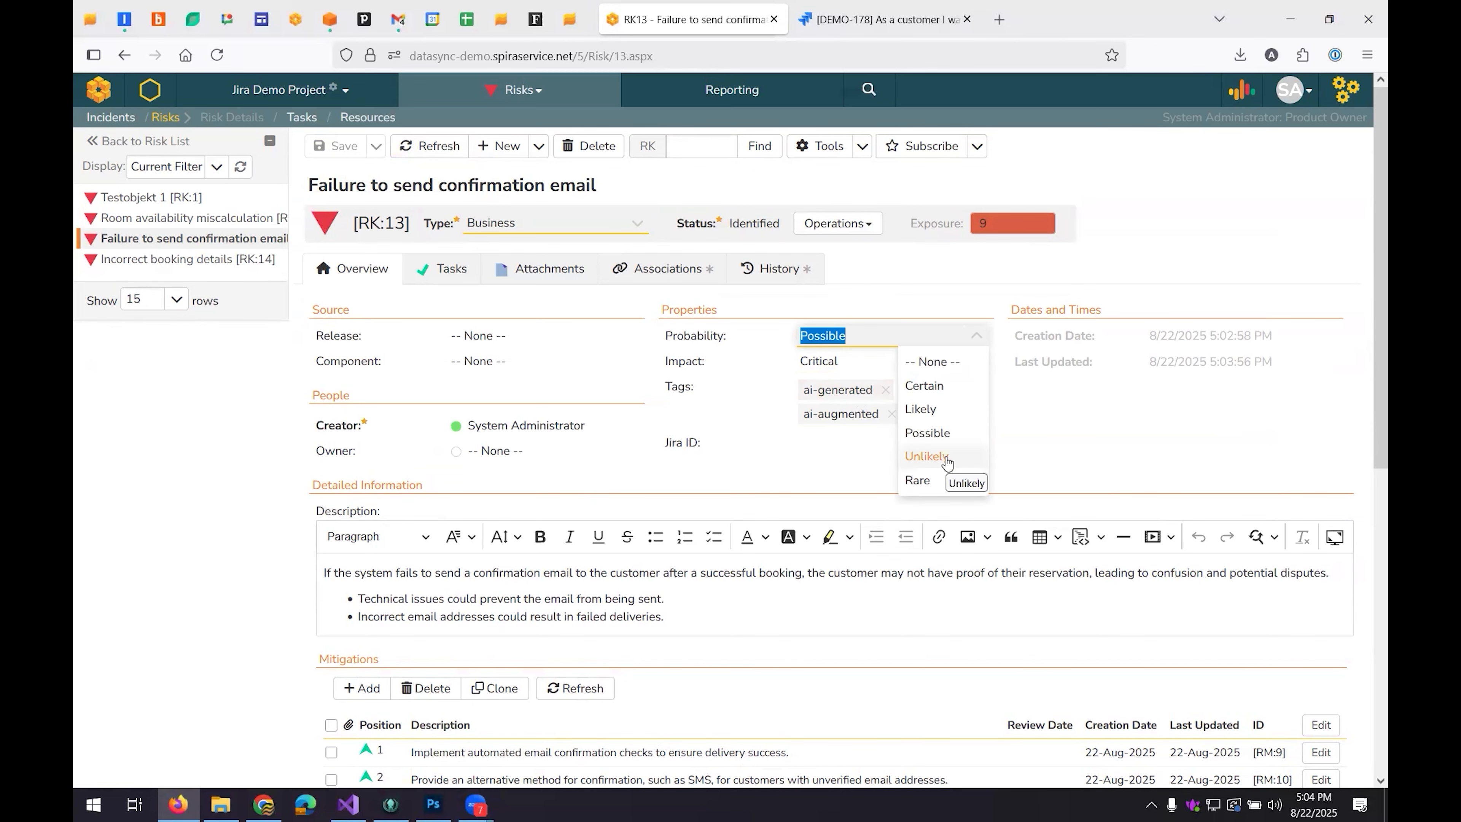
left_click(926, 456)
scroll(776, 489, "down", 5)
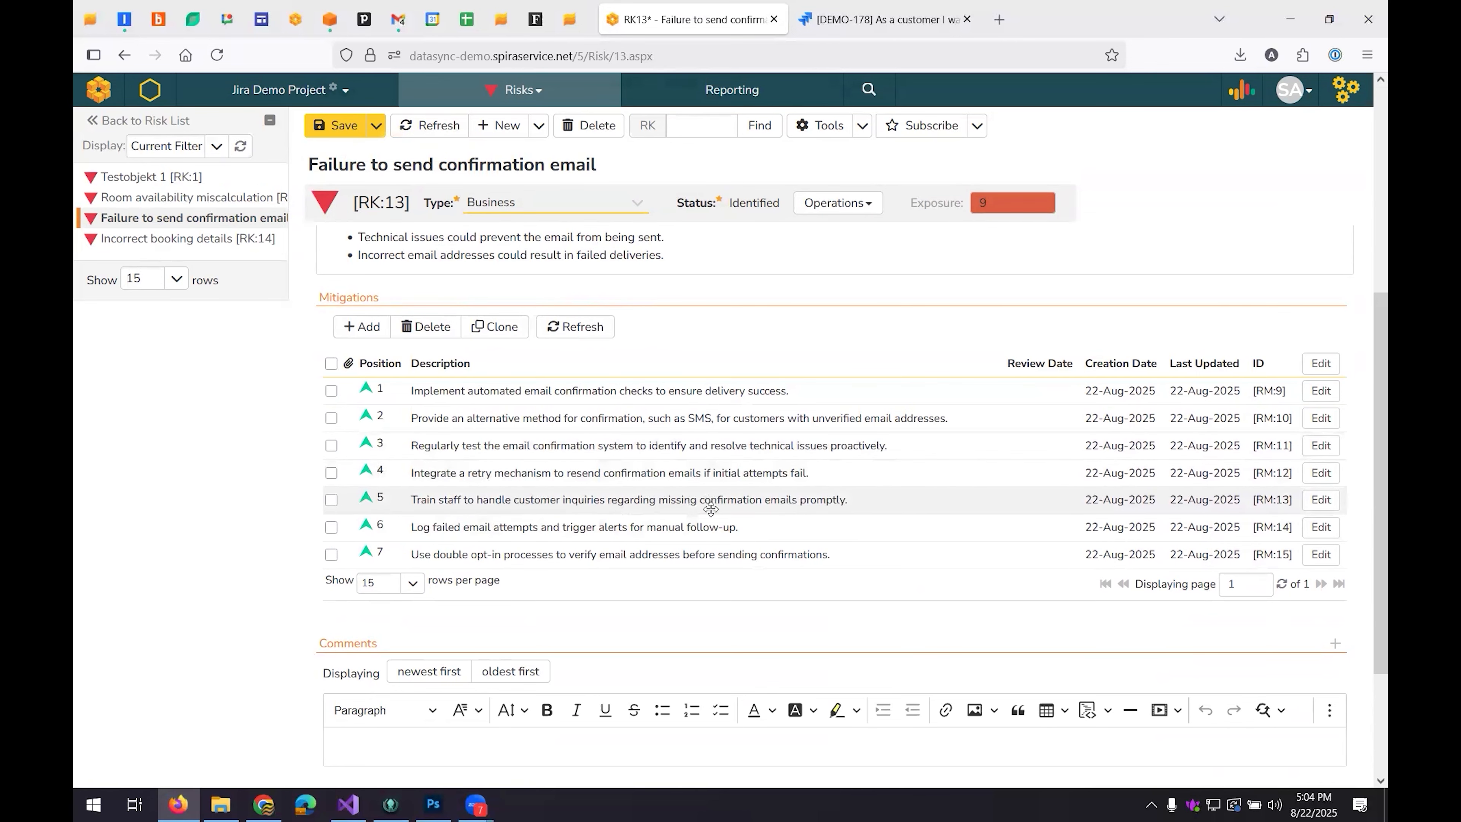
scroll(618, 507, "up", 5)
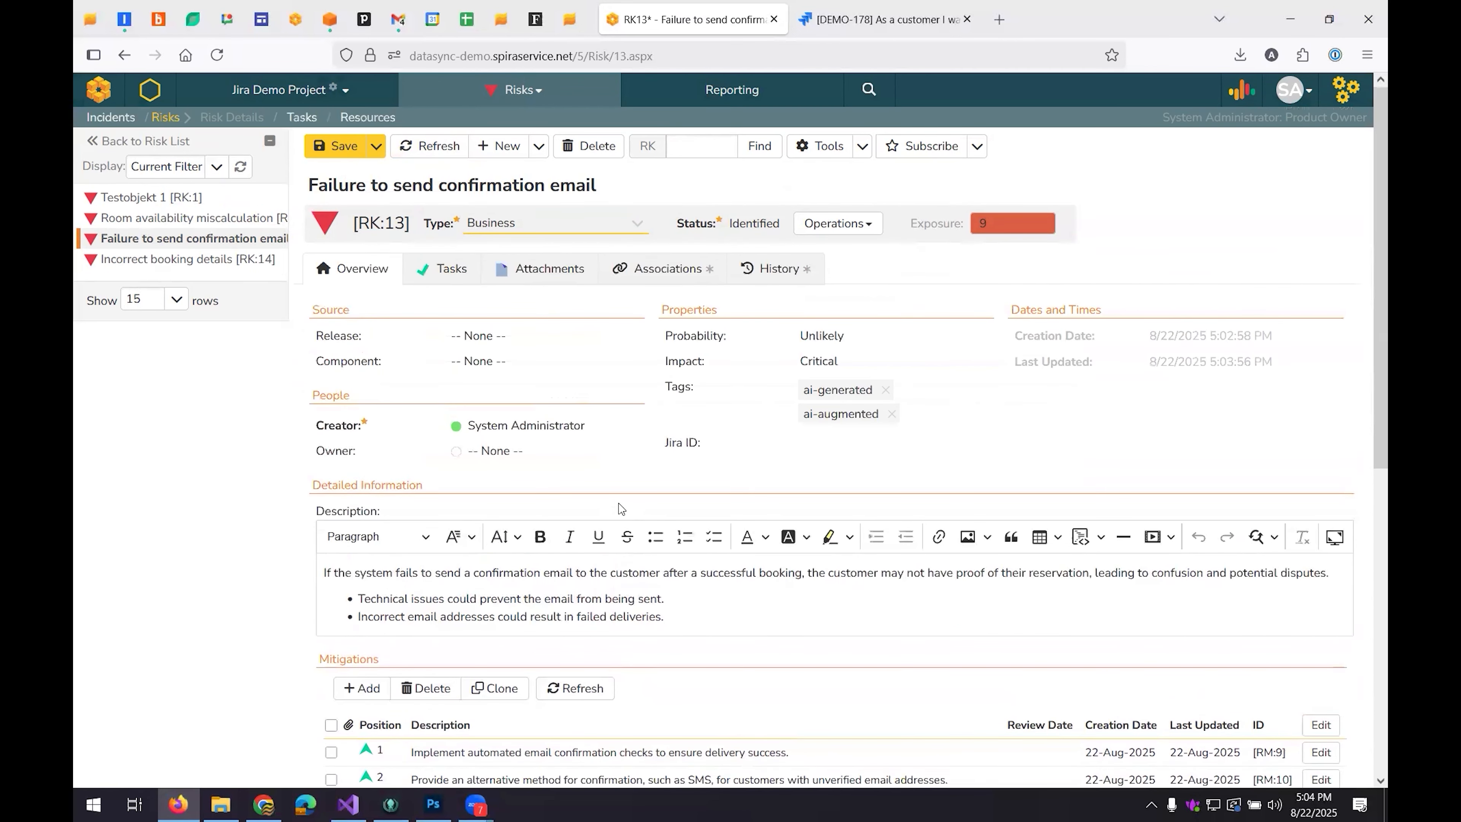
left_click(810, 360)
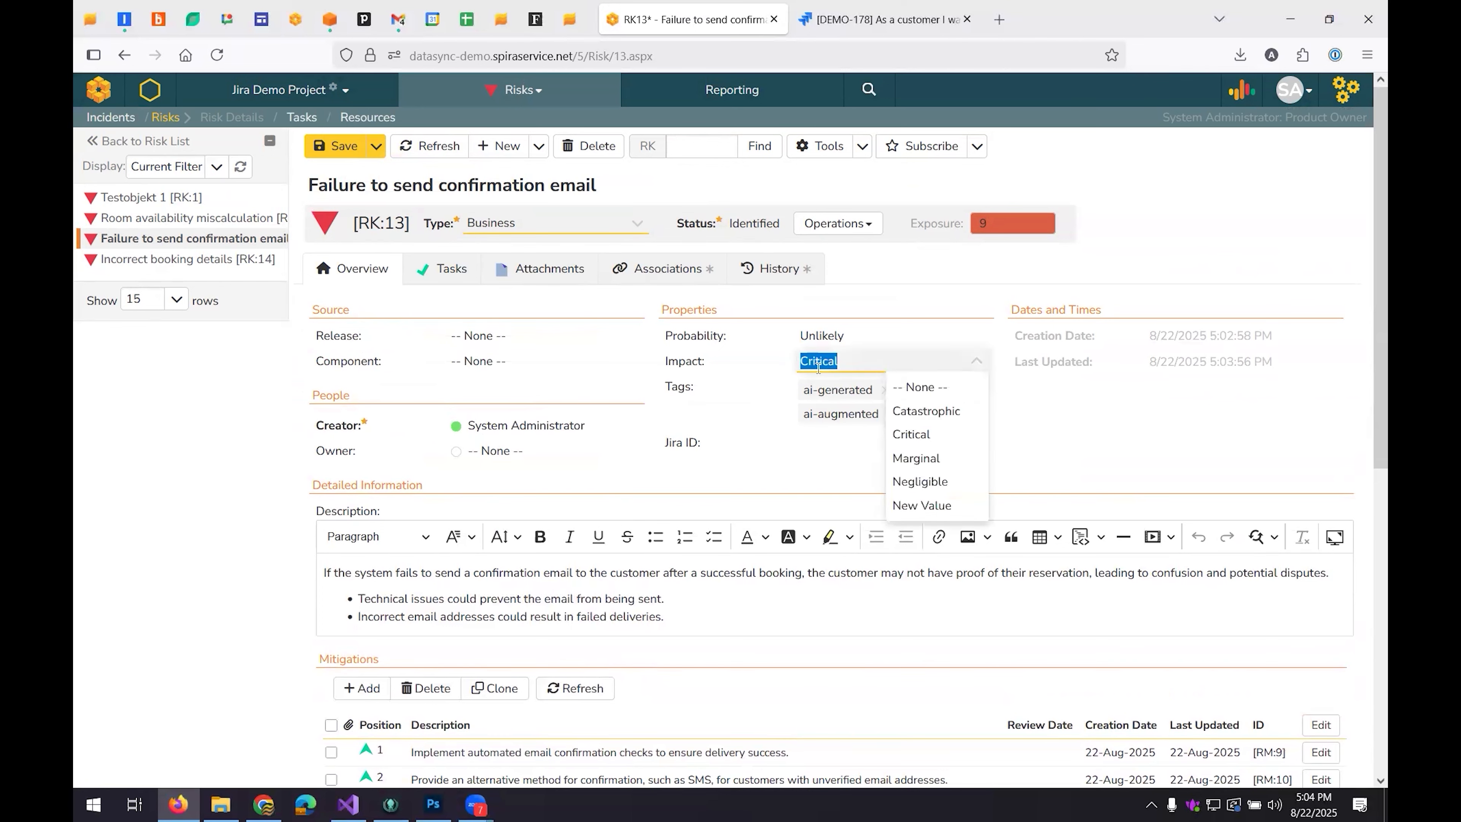
left_click(926, 458)
left_click(326, 149)
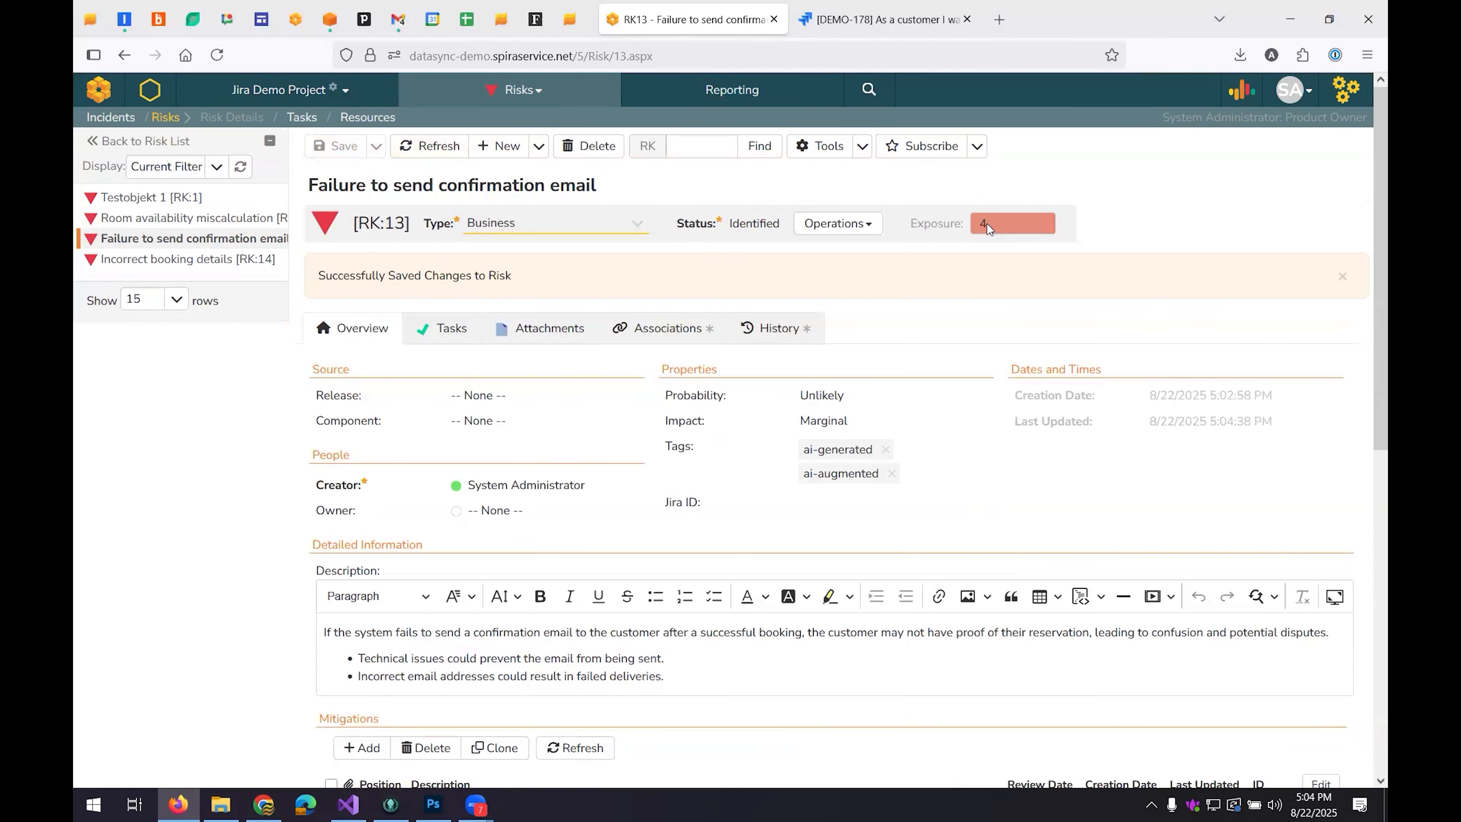
Review the risk's associations and change history, and open the associated hotel room booking requirement from its associations.
left_click(649, 321)
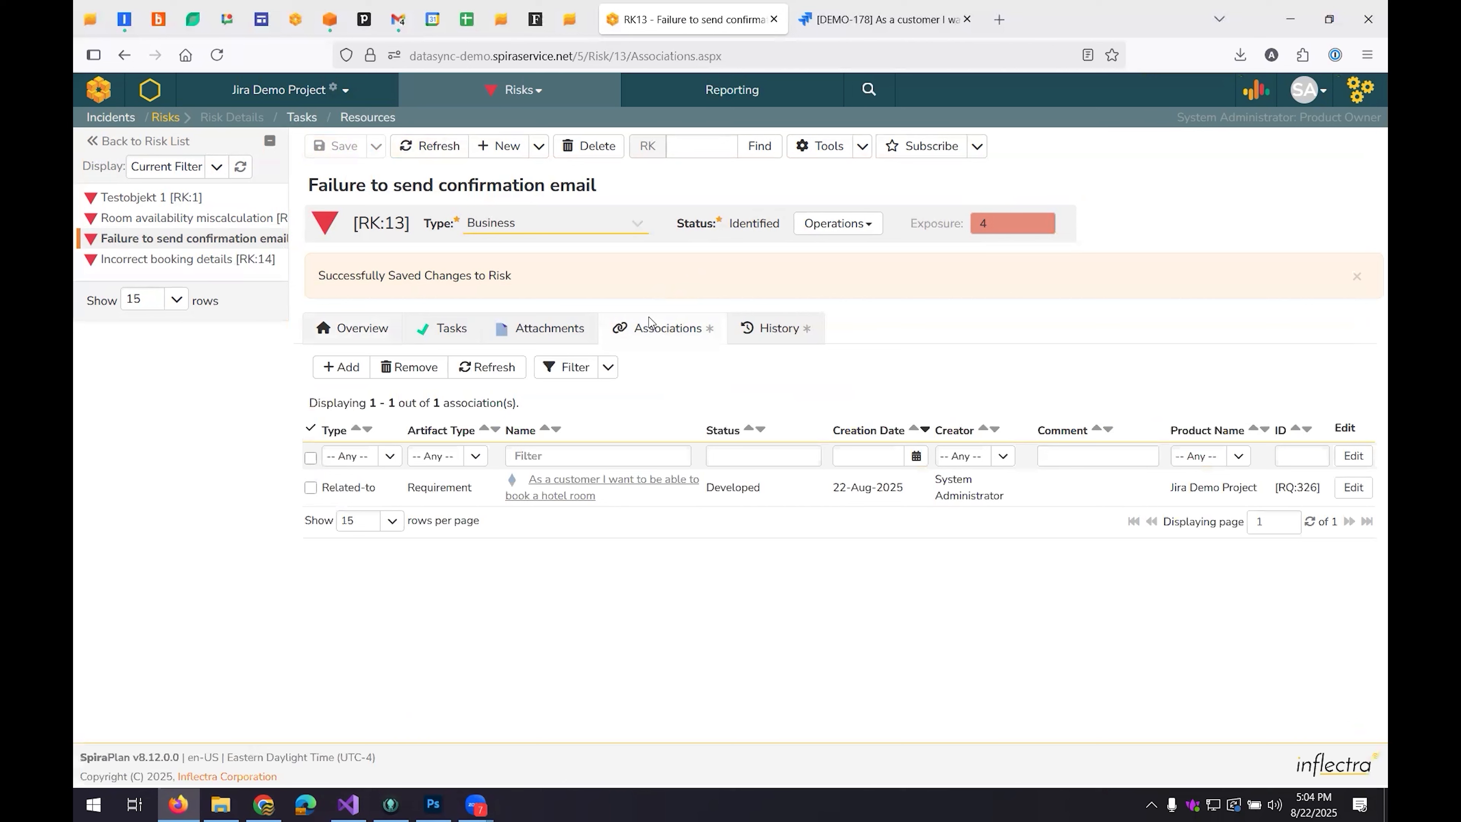
left_click(778, 328)
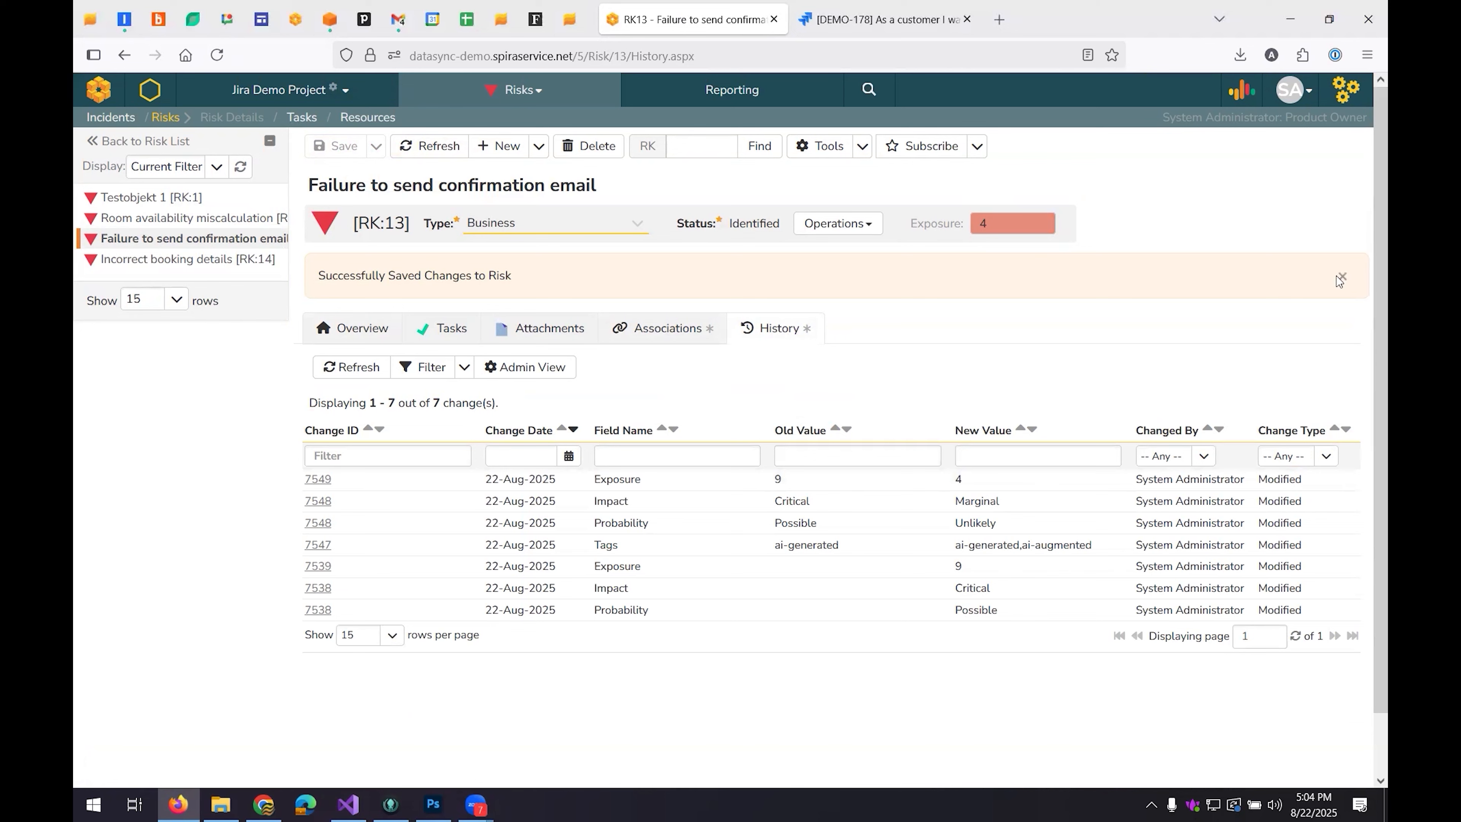
left_click(333, 323)
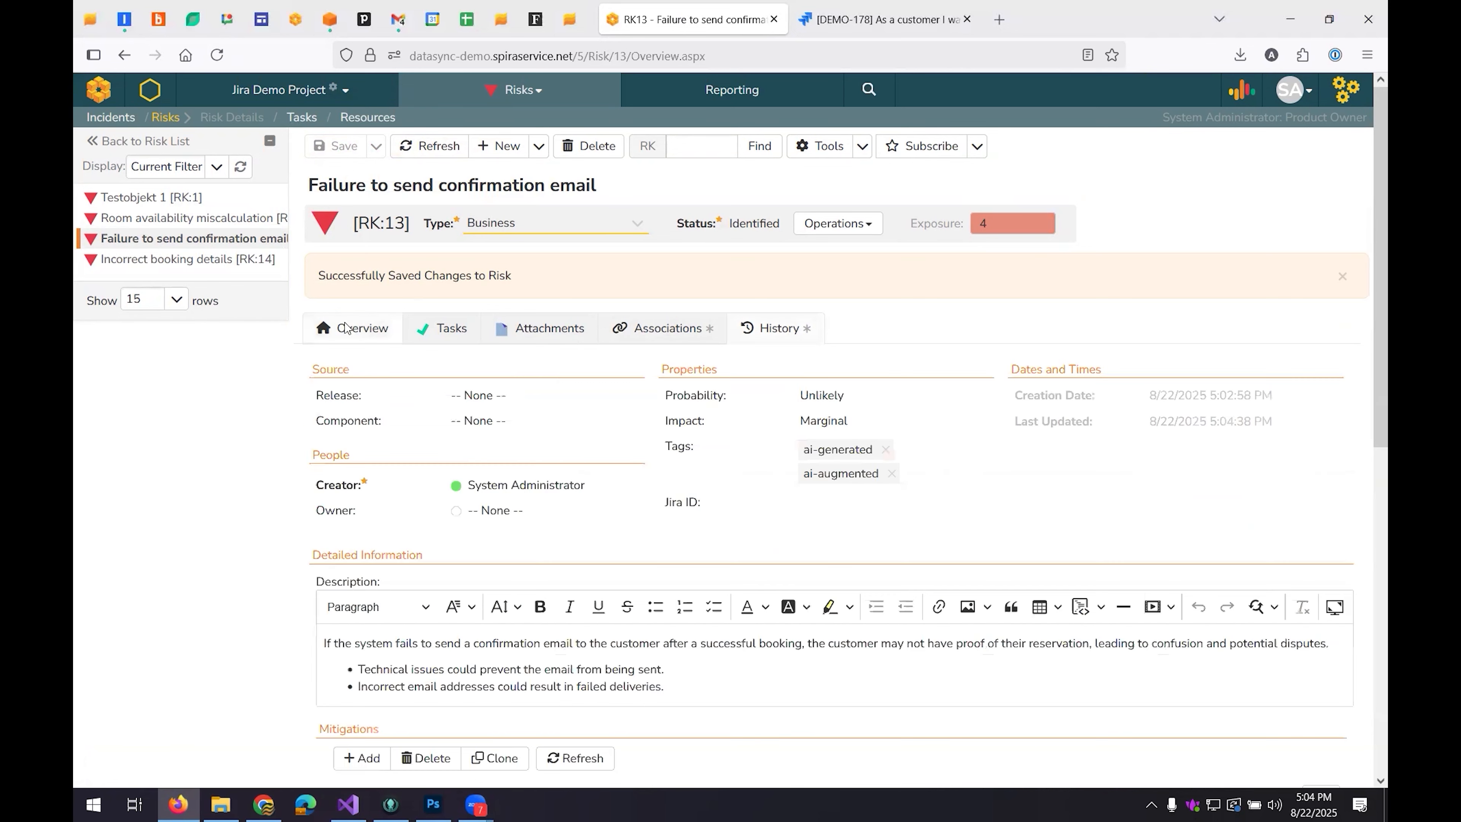
left_click(621, 338)
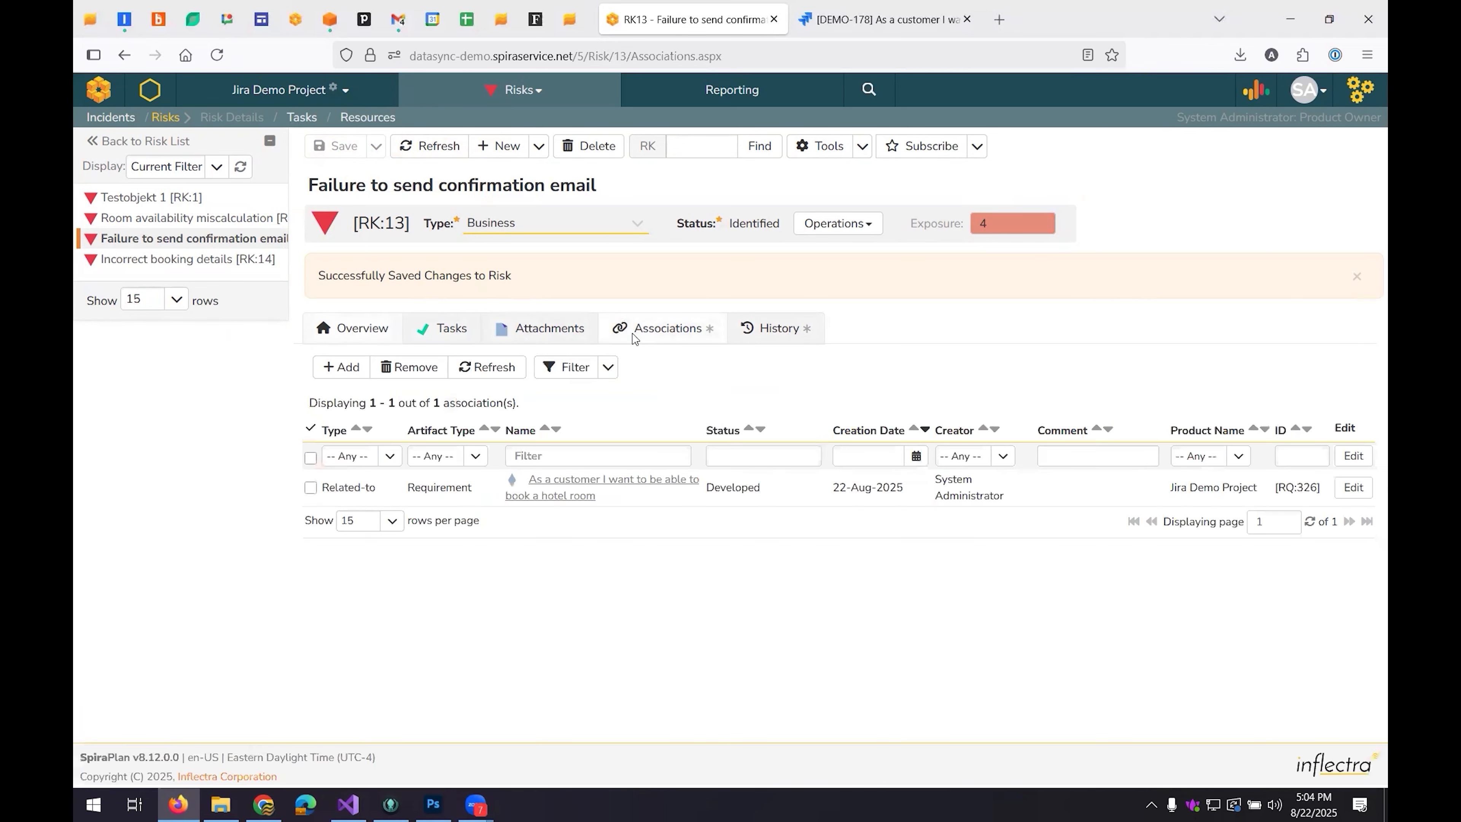
left_click(603, 481)
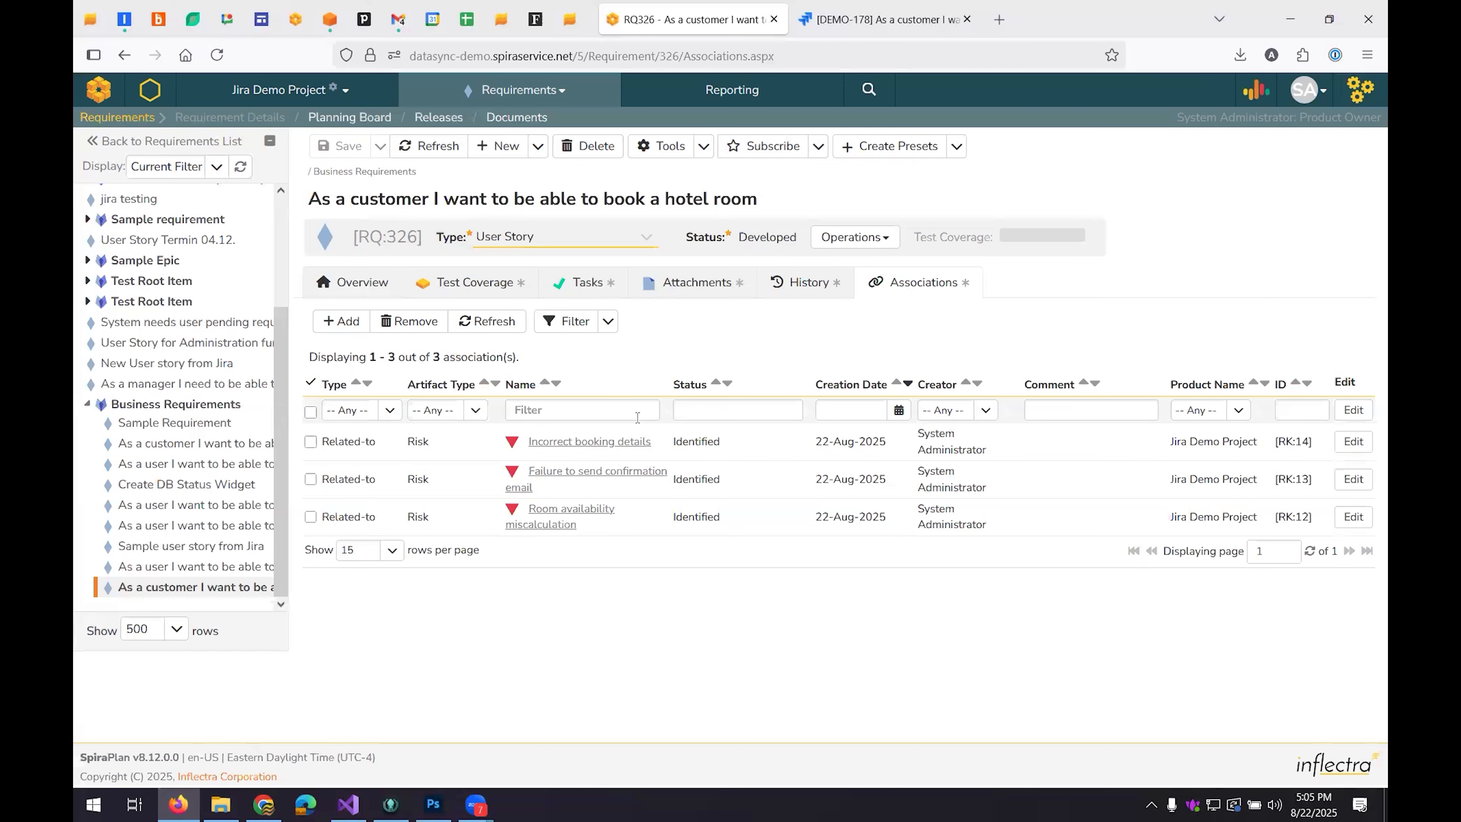
Open the Jira Demo Project's product home and review its General dashboard with the risk summary and its Testing dashboard.
left_click(145, 94)
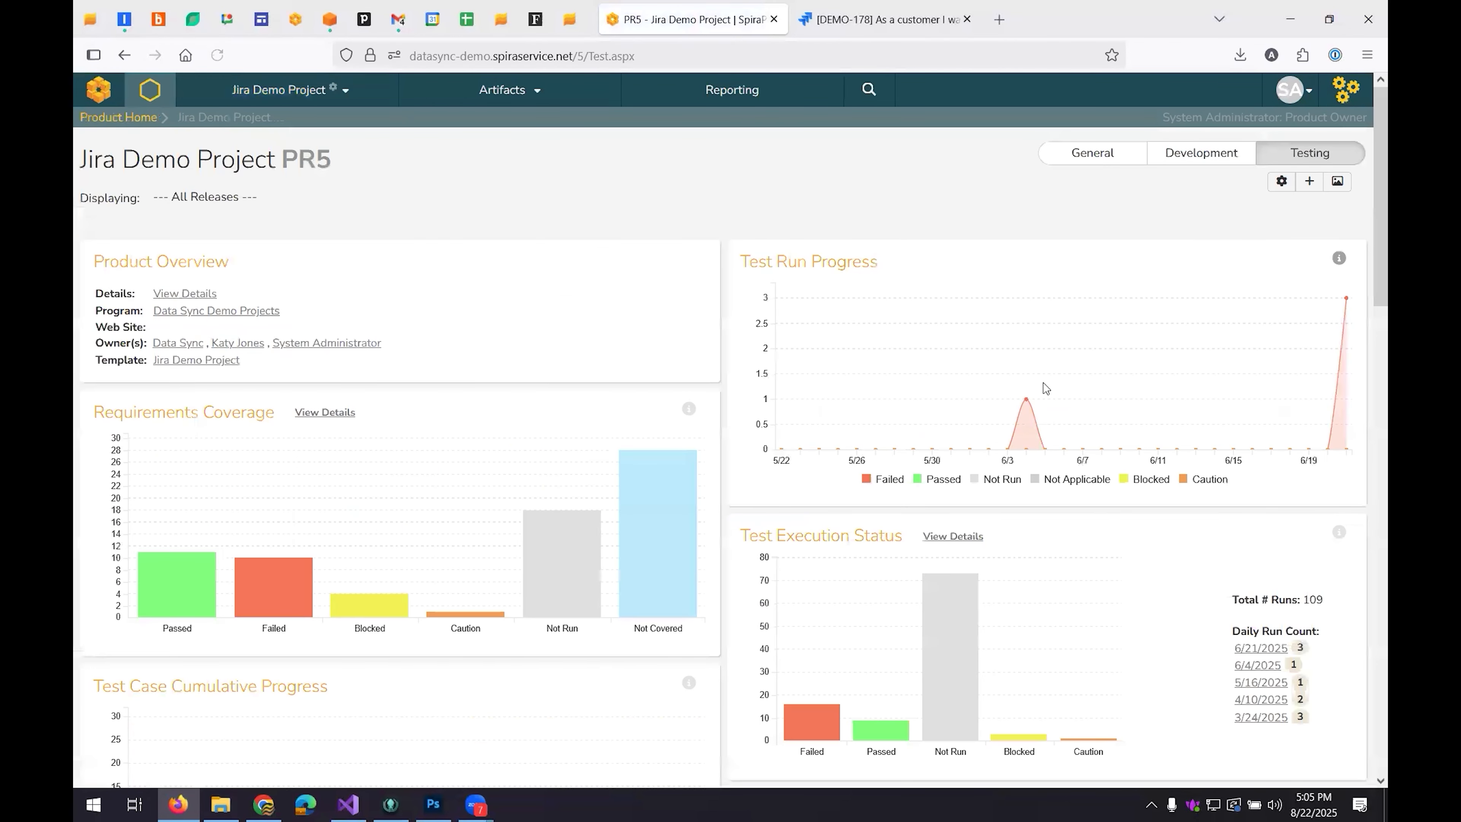
left_click(1078, 158)
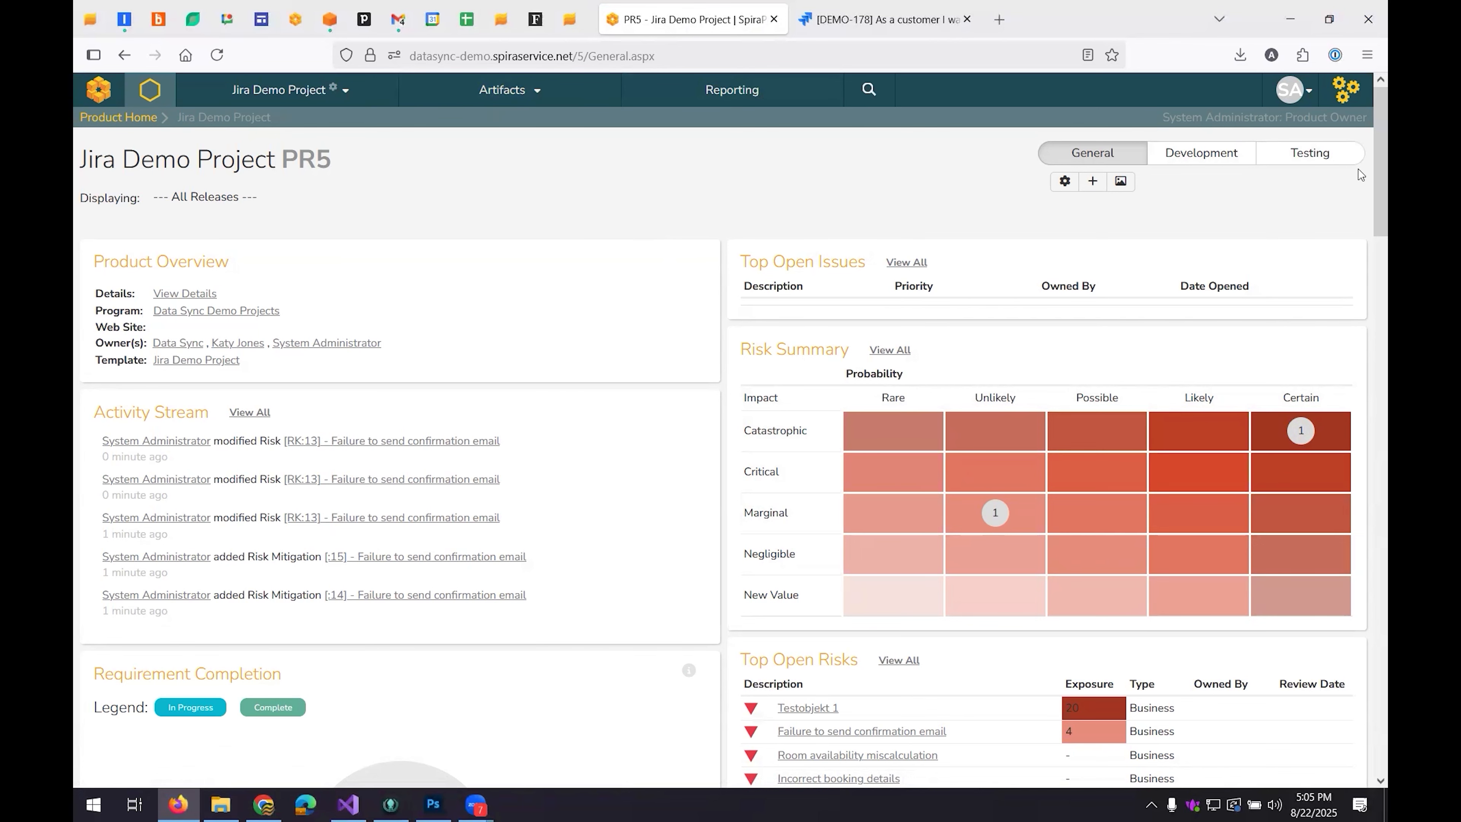
left_click(1323, 154)
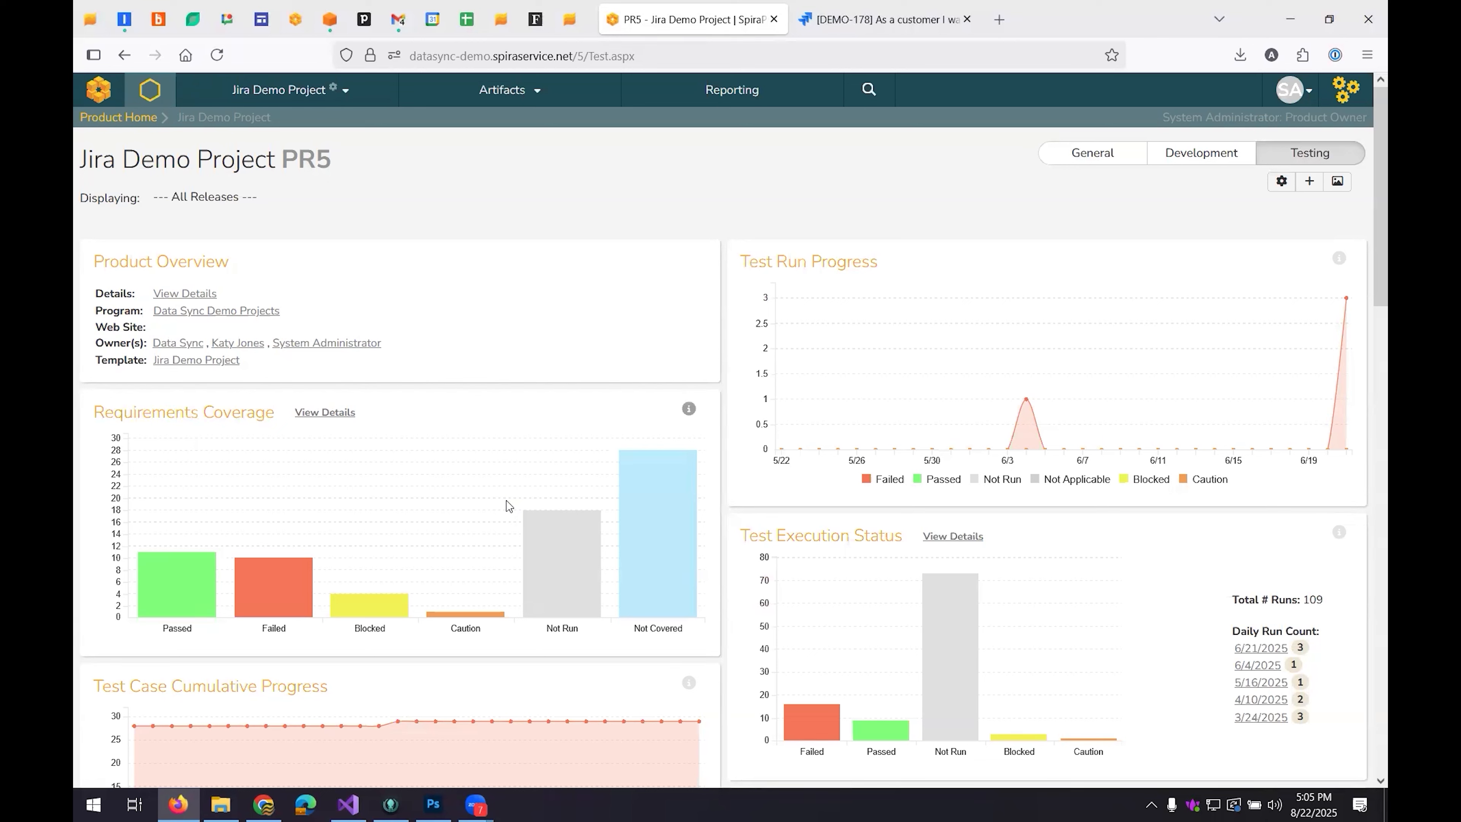
Open the Requirements list of the Jira Demo Project.
left_click(534, 104)
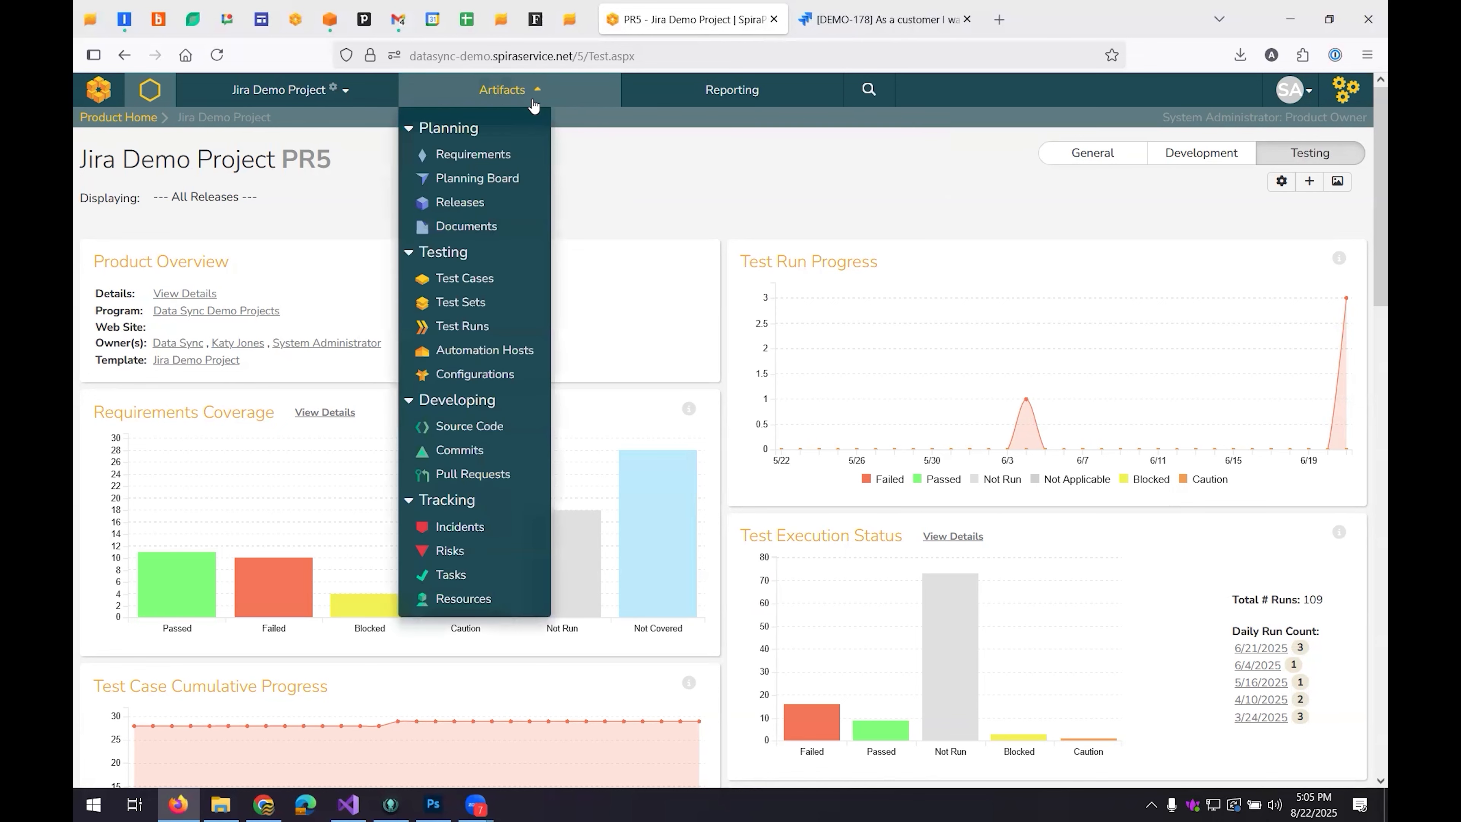
left_click(507, 153)
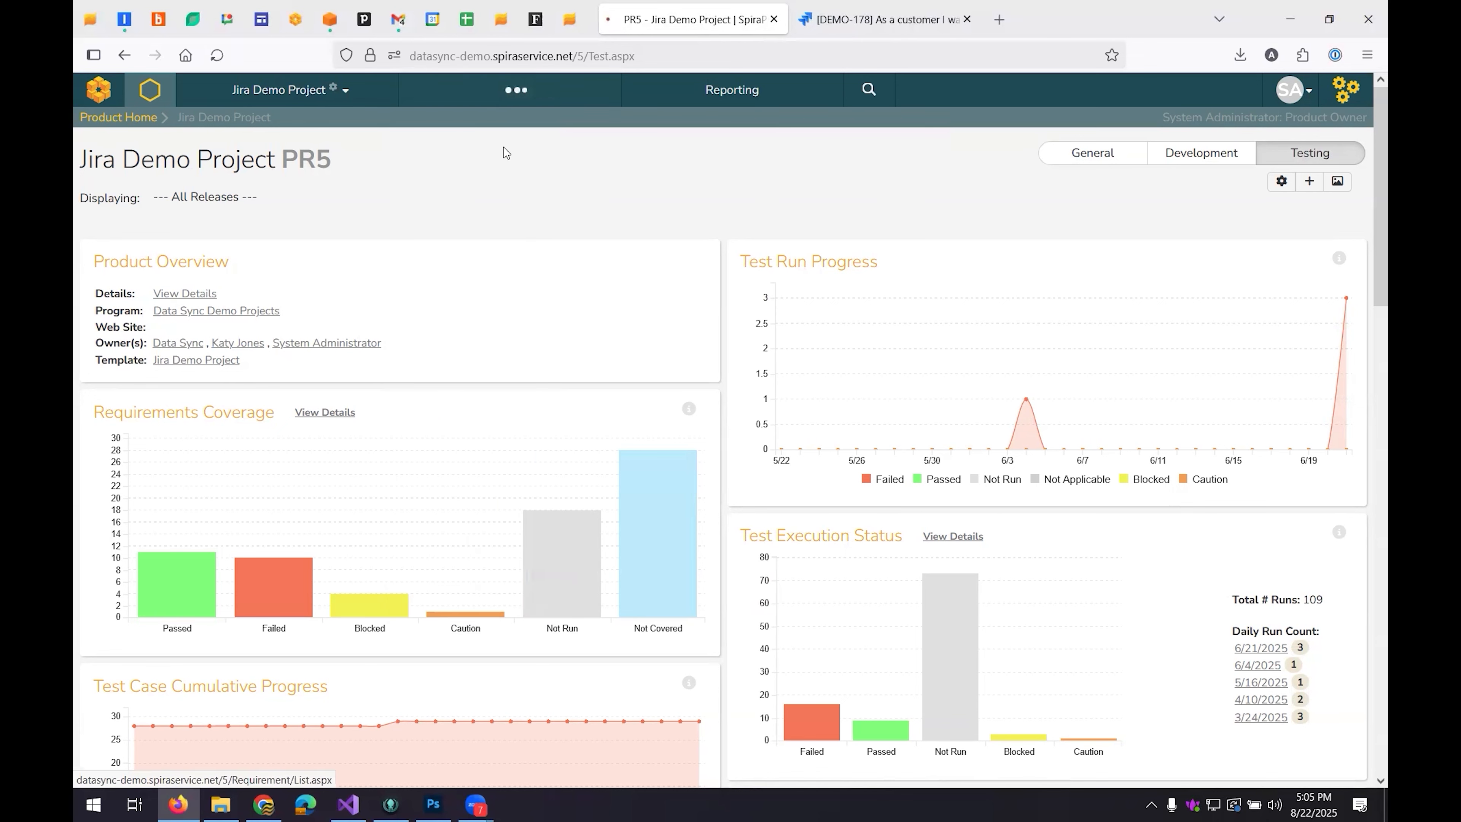